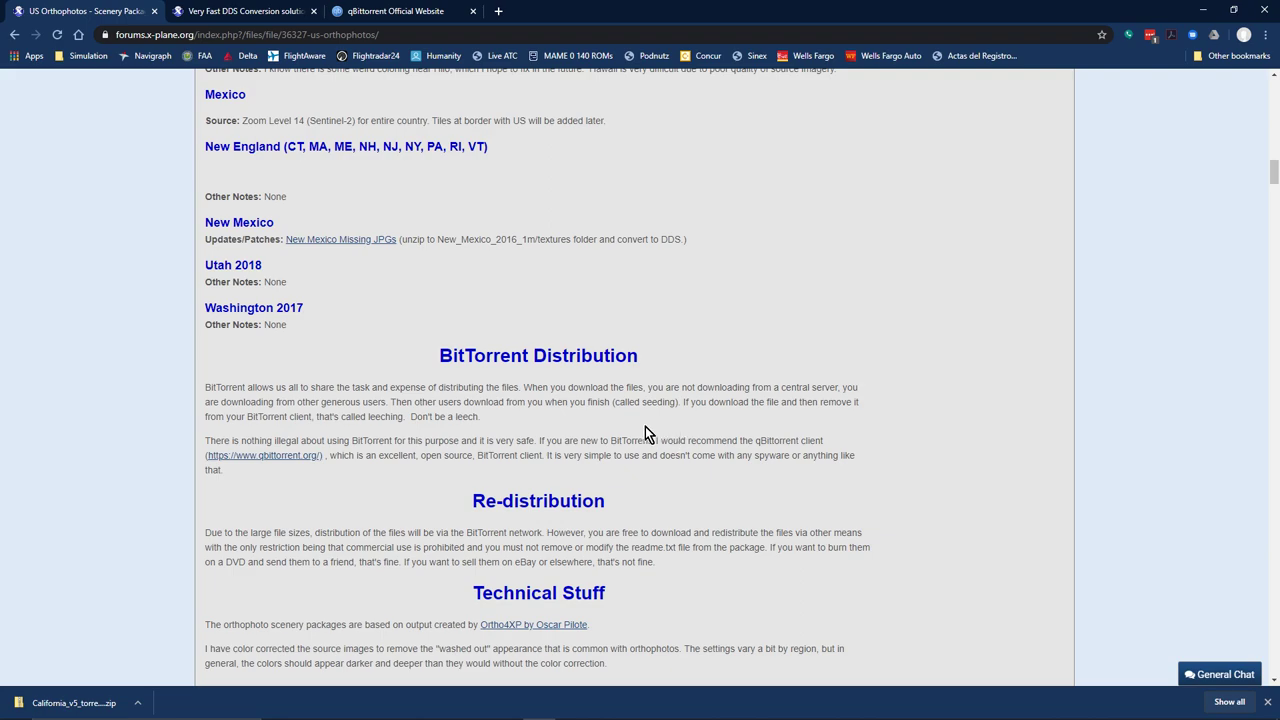
Review the downloadable file list on the US Orthophotos page and view the qBittorrent download page
{"action": "scroll", "coordinate": [646, 433], "scroll_direction": "up", "scroll_amount": 15}
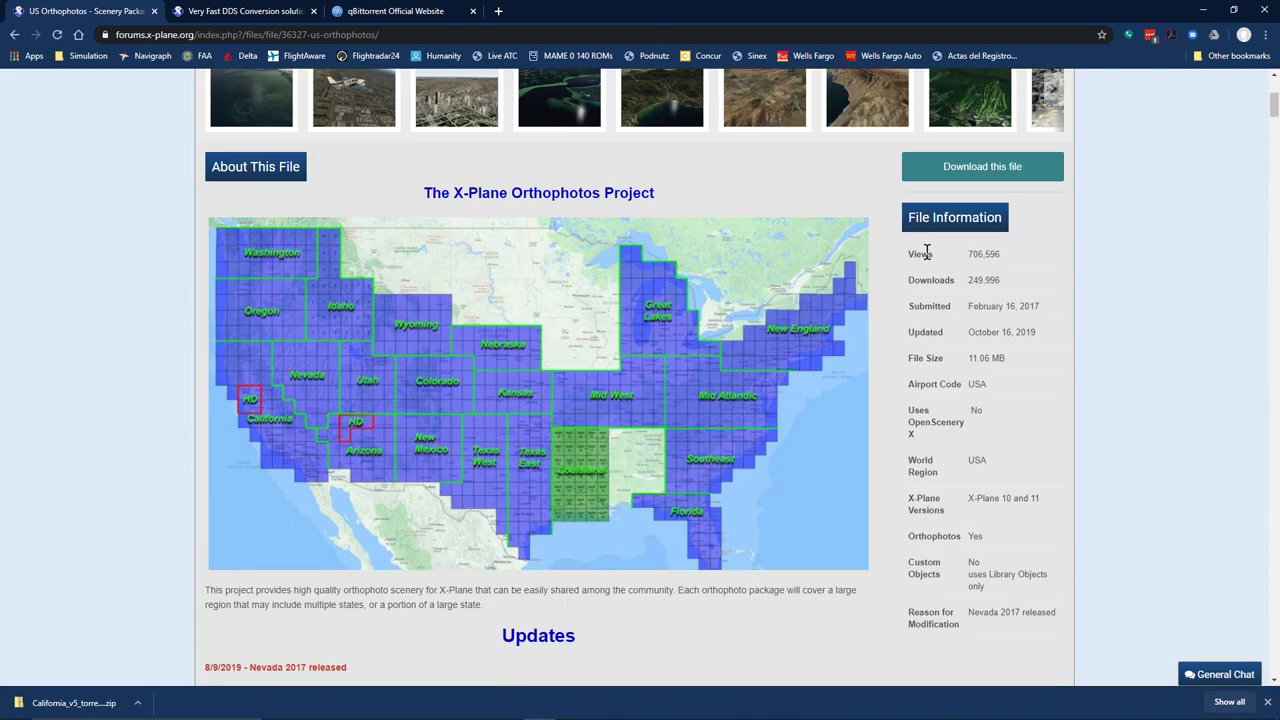
{"action": "left_click", "coordinate": [951, 168]}
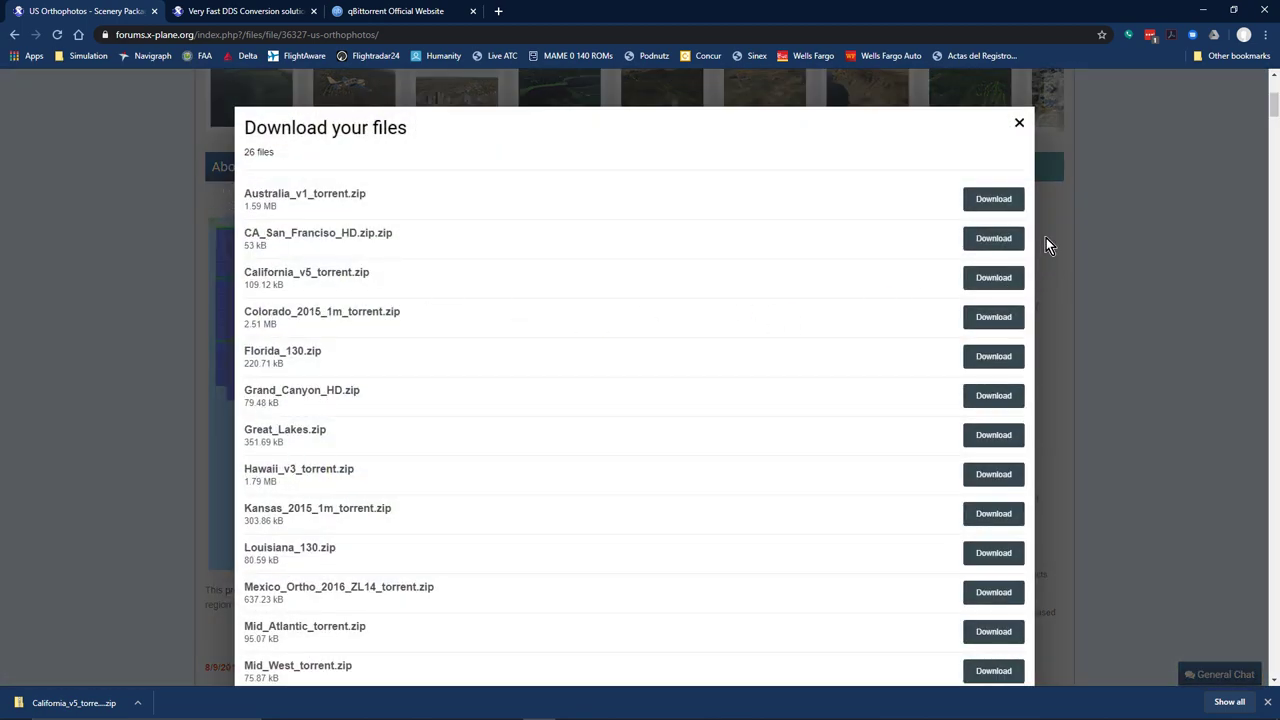
{"action": "left_click", "coordinate": [1019, 122]}
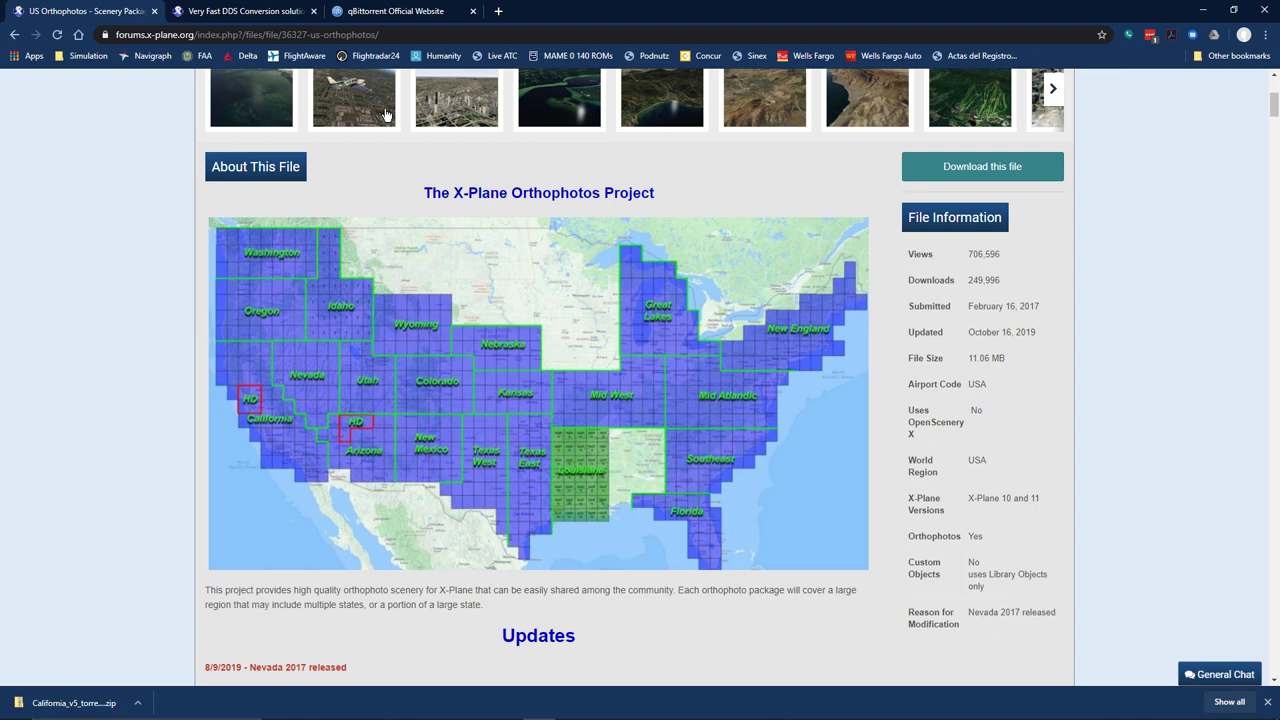
{"action": "left_click", "coordinate": [372, 13]}
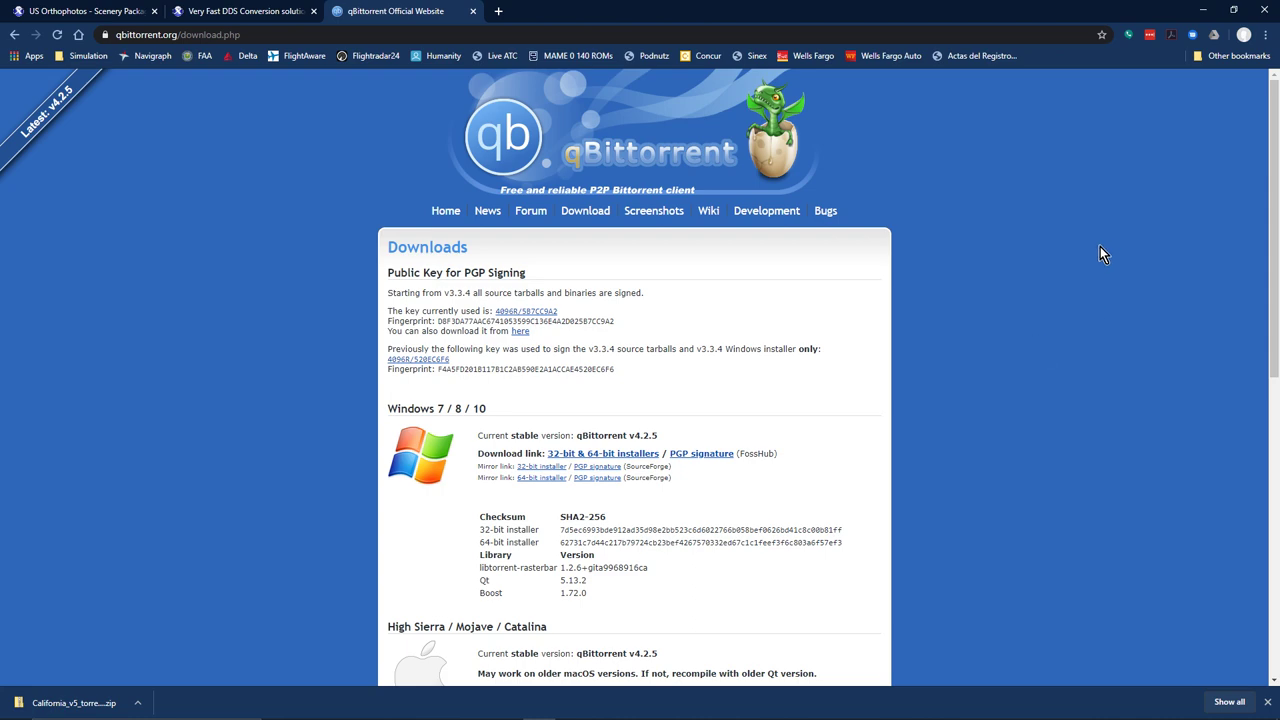
Switch to File Explorer and extract California_v5_torrent.zip in the Ortho folder to a California_v5_torrent subfolder
{"action": "left_click", "coordinate": [1206, 12]}
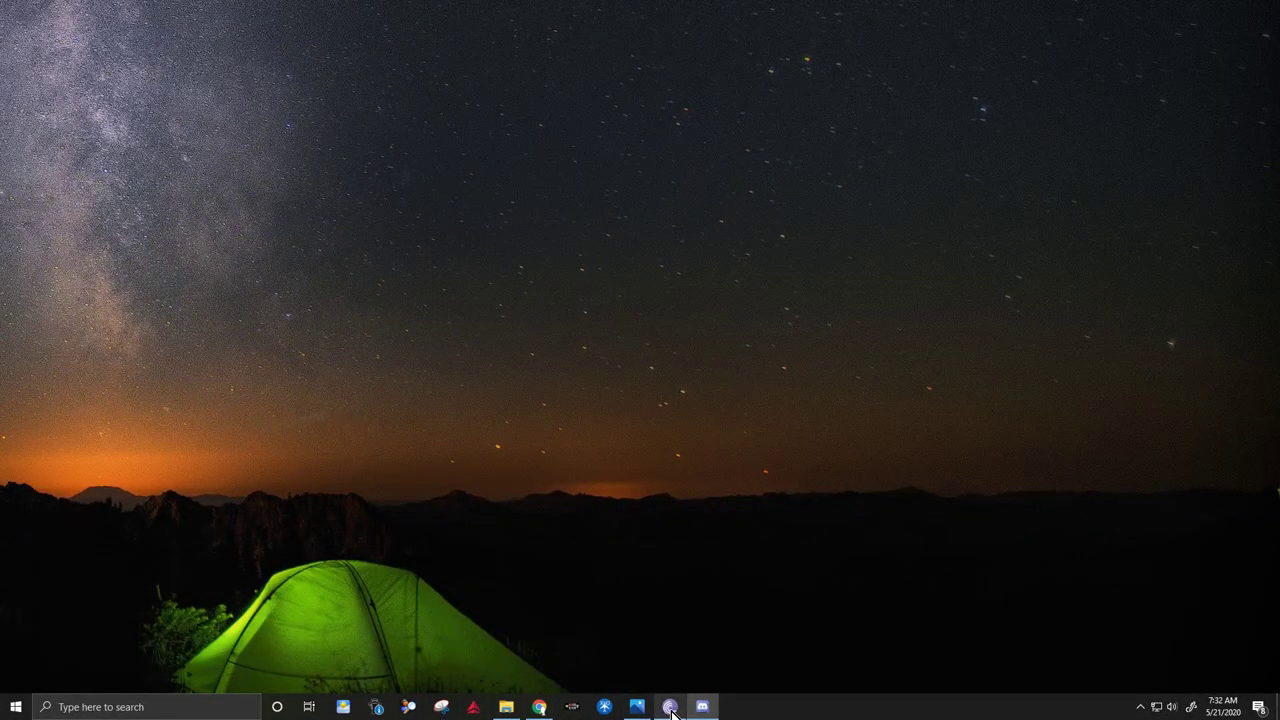
{"action": "left_click", "coordinate": [506, 707]}
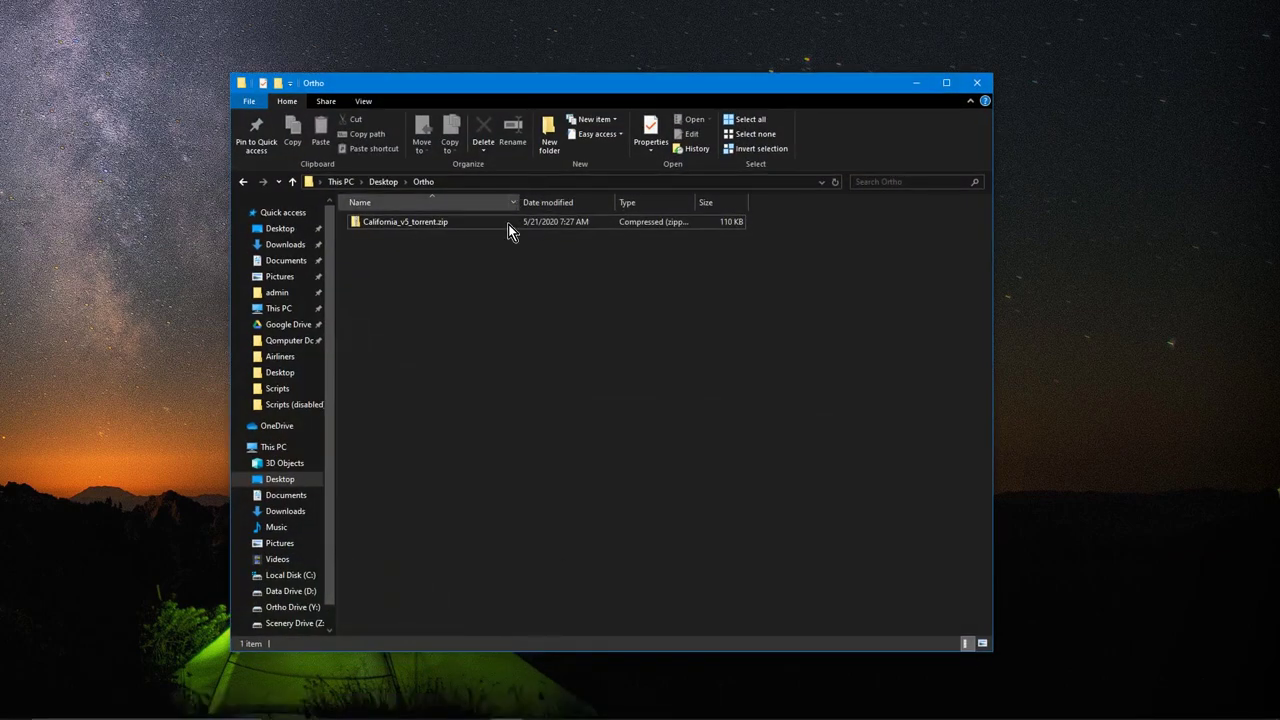
{"action": "right_click", "coordinate": [388, 224]}
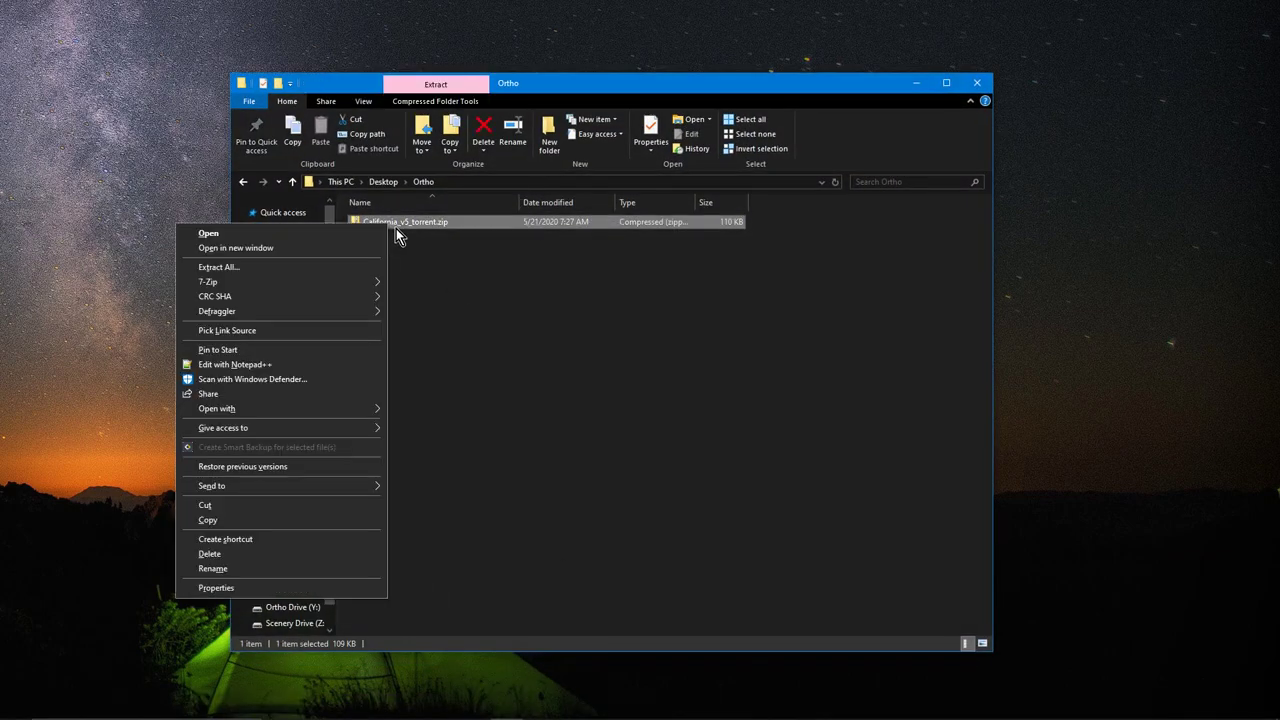
{"action": "left_click", "coordinate": [242, 268]}
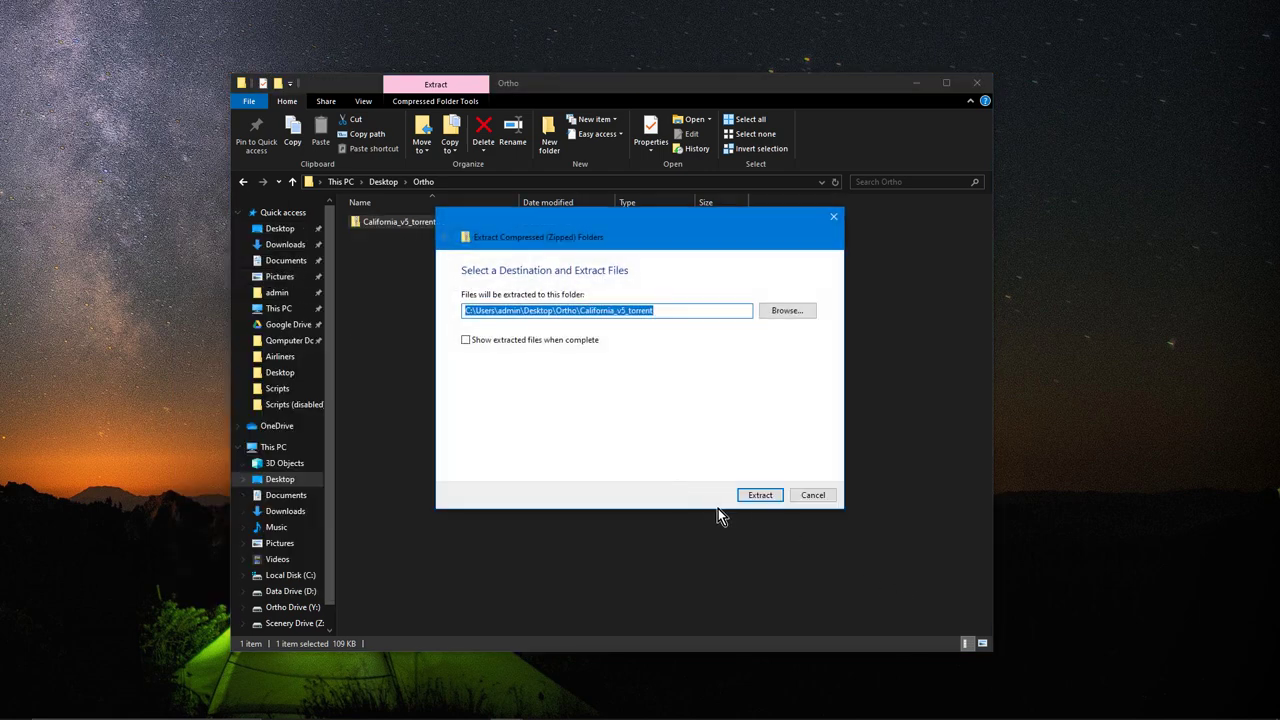
{"action": "left_click", "coordinate": [755, 497]}
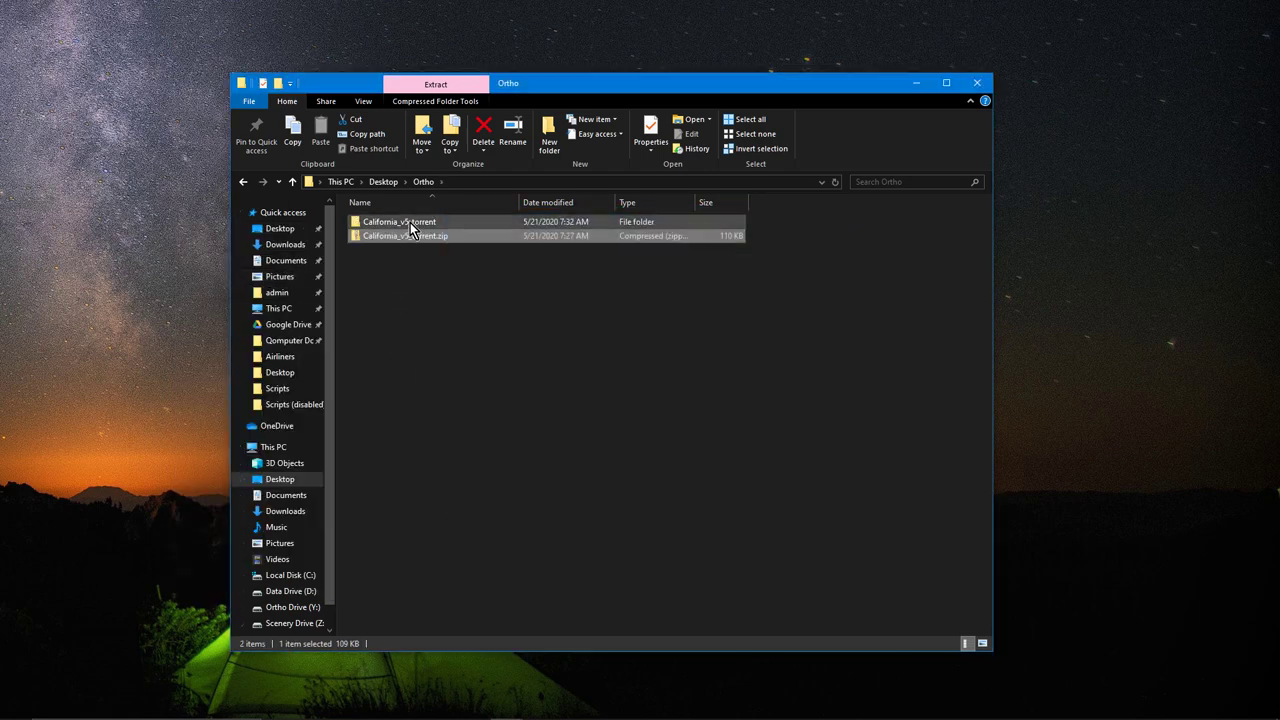
Read California_V5-readme.txt in the extracted folder, checking the expected number of DDS files after conversion, and close it
{"action": "double_click", "coordinate": [408, 222]}
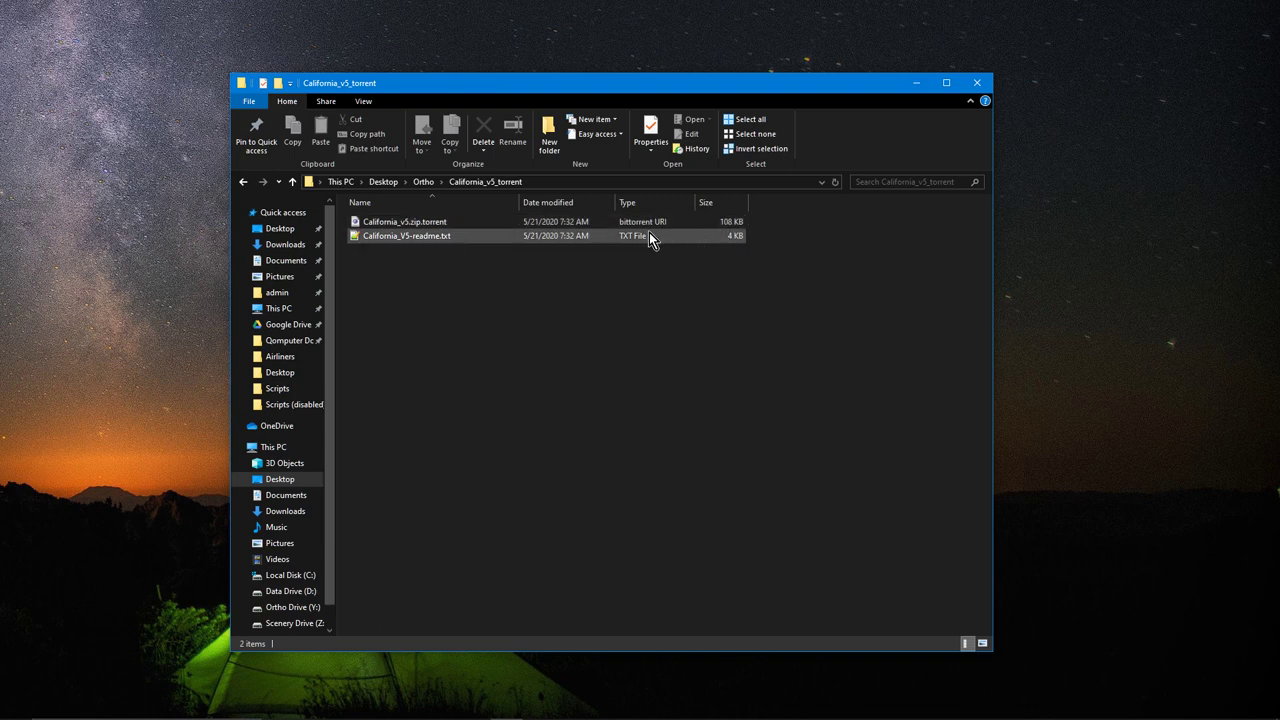
{"action": "double_click", "coordinate": [395, 239]}
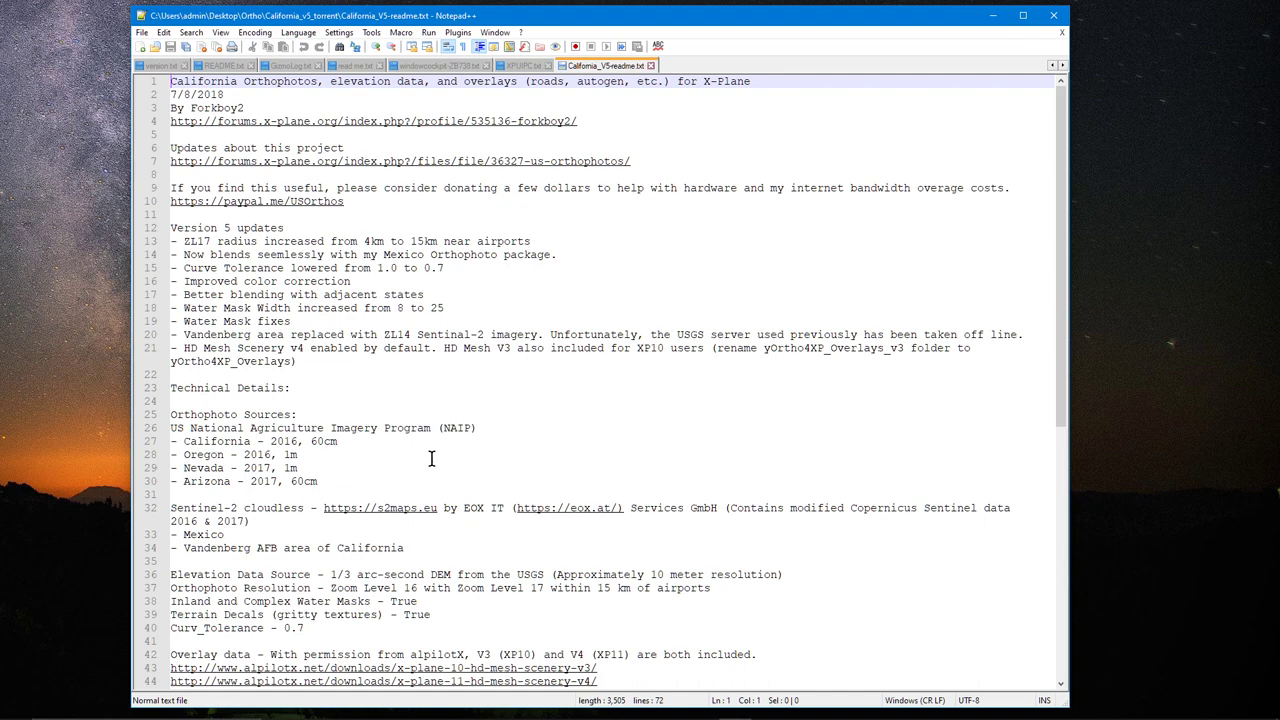
{"action": "scroll", "coordinate": [431, 458], "scroll_direction": "down", "scroll_amount": 2}
{"action": "scroll", "coordinate": [418, 432], "scroll_direction": "down", "scroll_amount": 5}
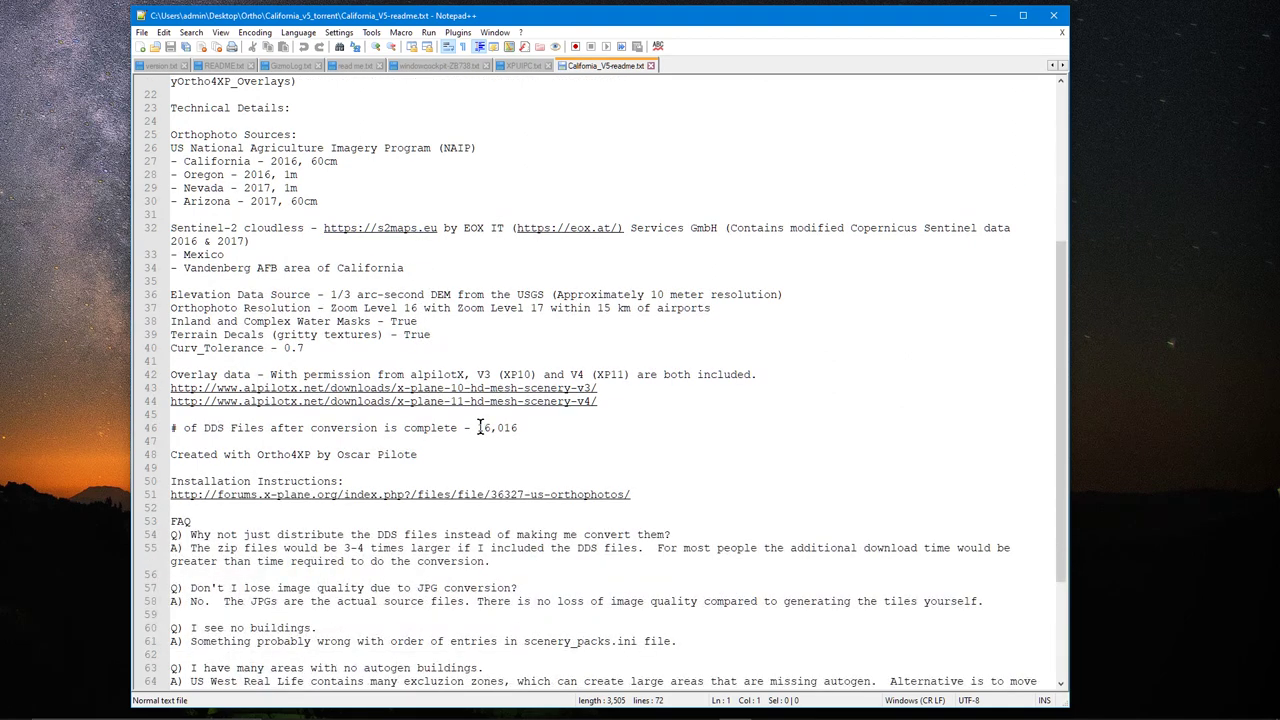
{"action": "left_click_drag", "start_coordinate": [477, 428], "coordinate": [519, 427]}
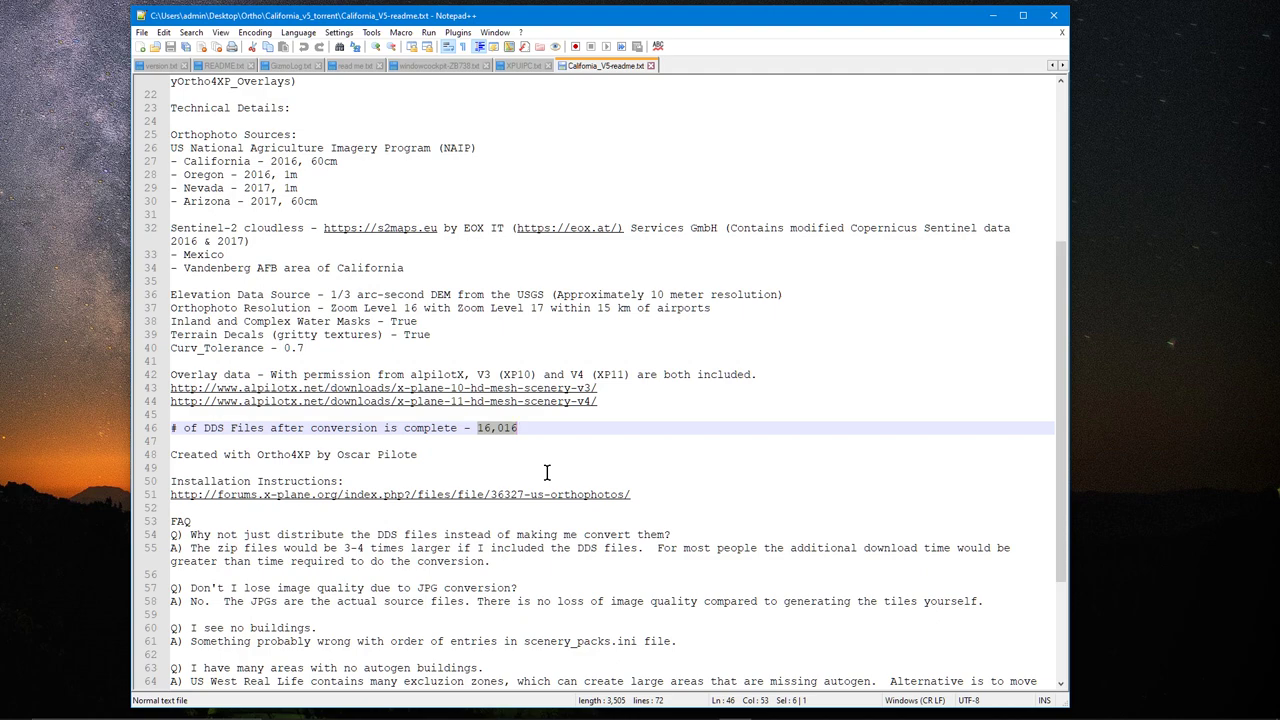
{"action": "scroll", "coordinate": [548, 468], "scroll_direction": "down", "scroll_amount": 5}
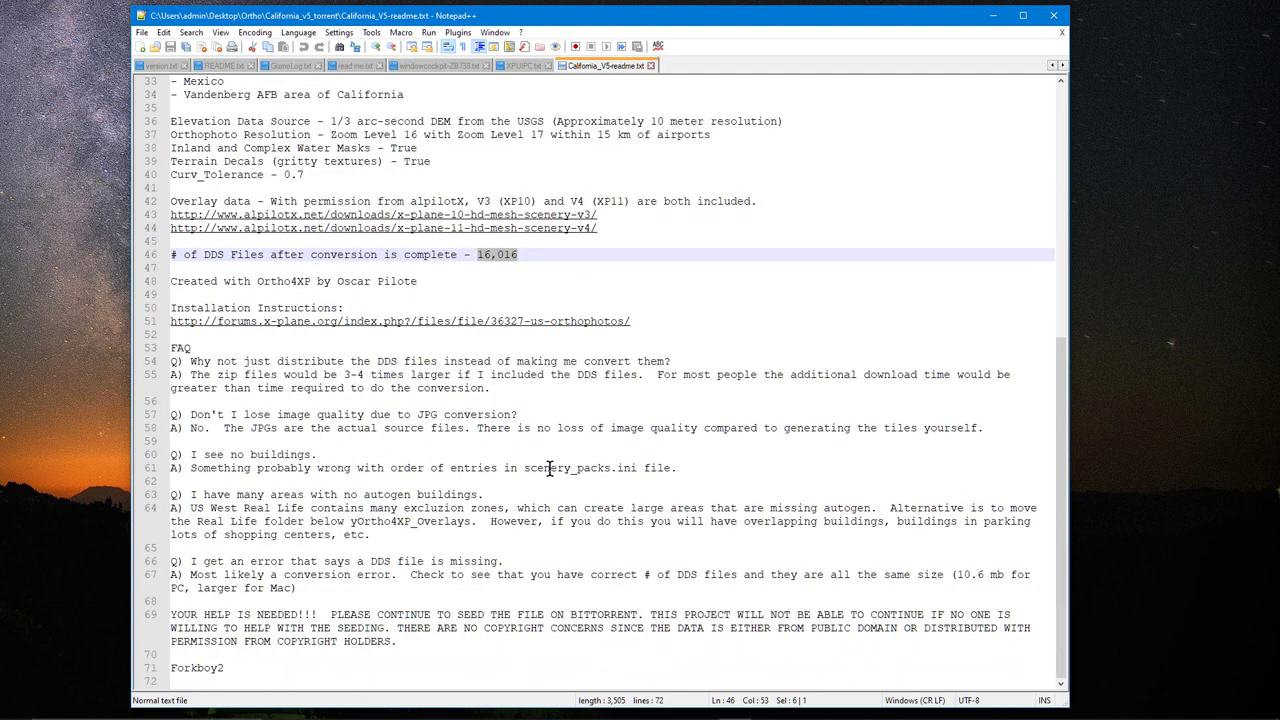
{"action": "scroll", "coordinate": [619, 455], "scroll_direction": "up", "scroll_amount": 4}
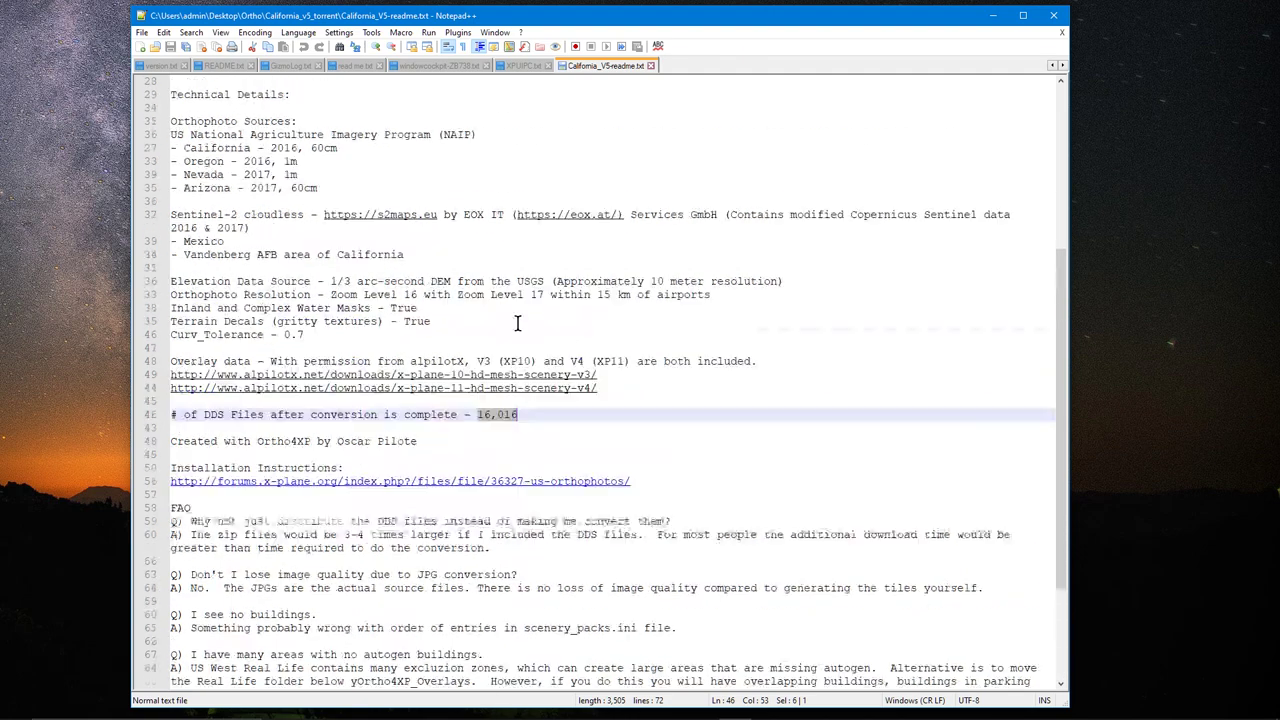
{"action": "left_click", "coordinate": [1057, 20]}
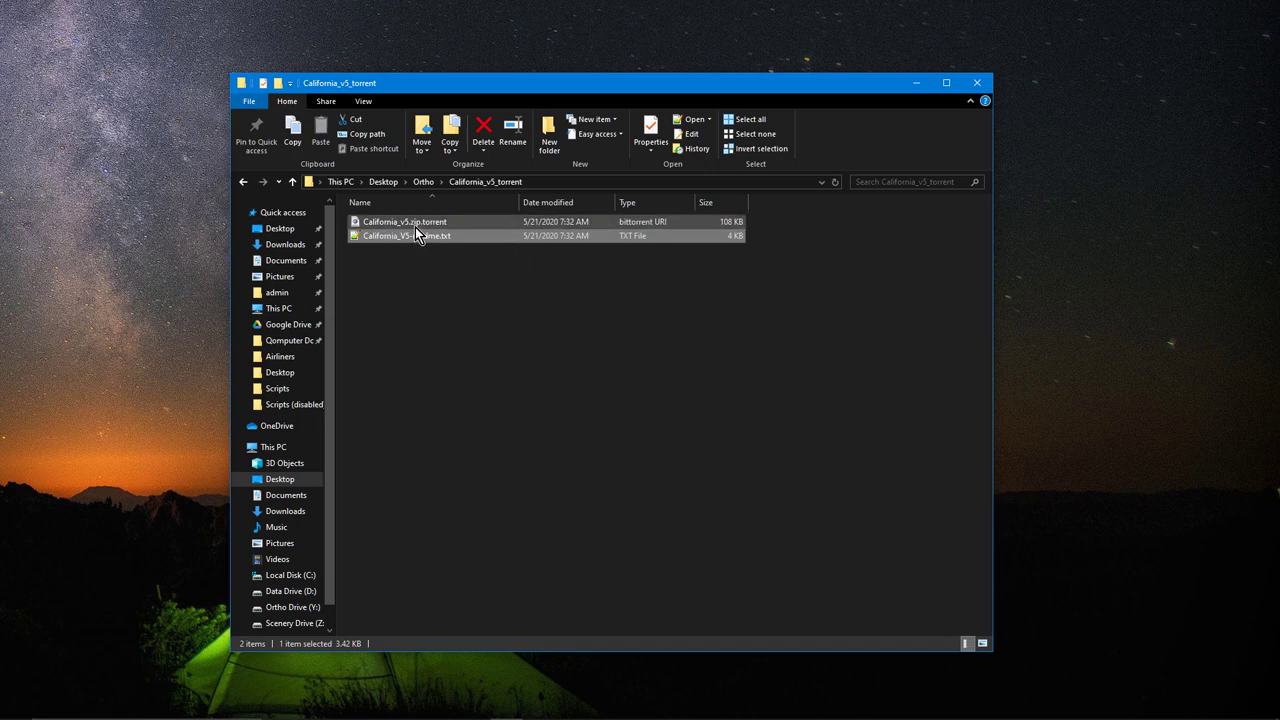
Open California_v5.zip.torrent in BitTorrent and arrange the main window and the Add New Torrent dialog so both are visible
{"action": "mouse_move", "coordinate": [415, 227]}
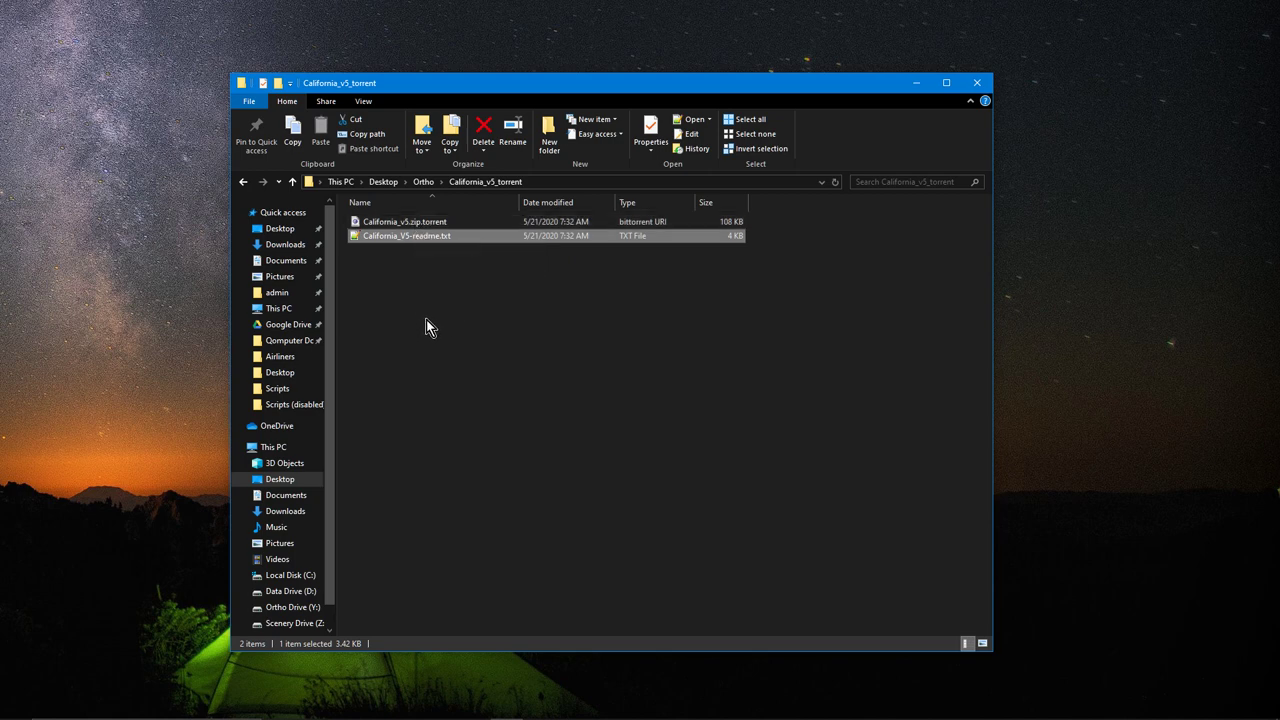
{"action": "mouse_move", "coordinate": [637, 707]}
{"action": "left_click", "coordinate": [399, 225]}
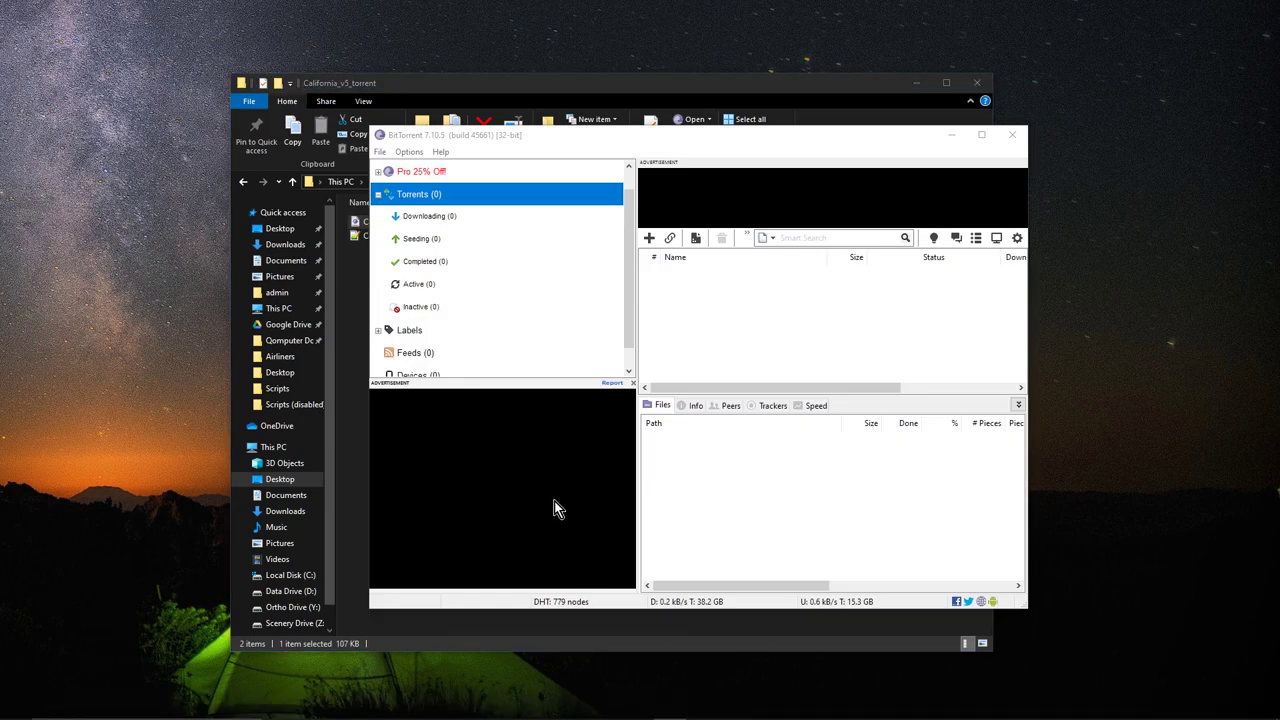
{"action": "left_click_drag", "start_coordinate": [549, 131], "coordinate": [353, 77]}
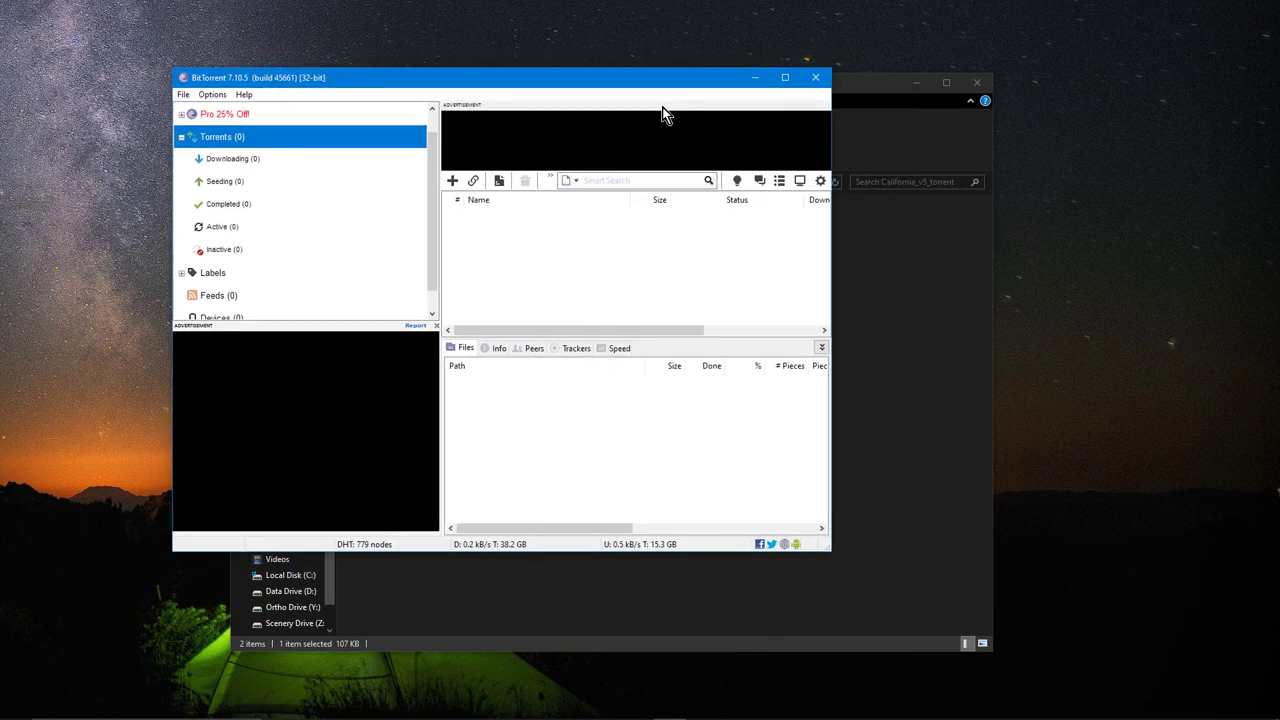
{"action": "left_click", "coordinate": [907, 83]}
{"action": "left_click_drag", "start_coordinate": [836, 280], "coordinate": [754, 302]}
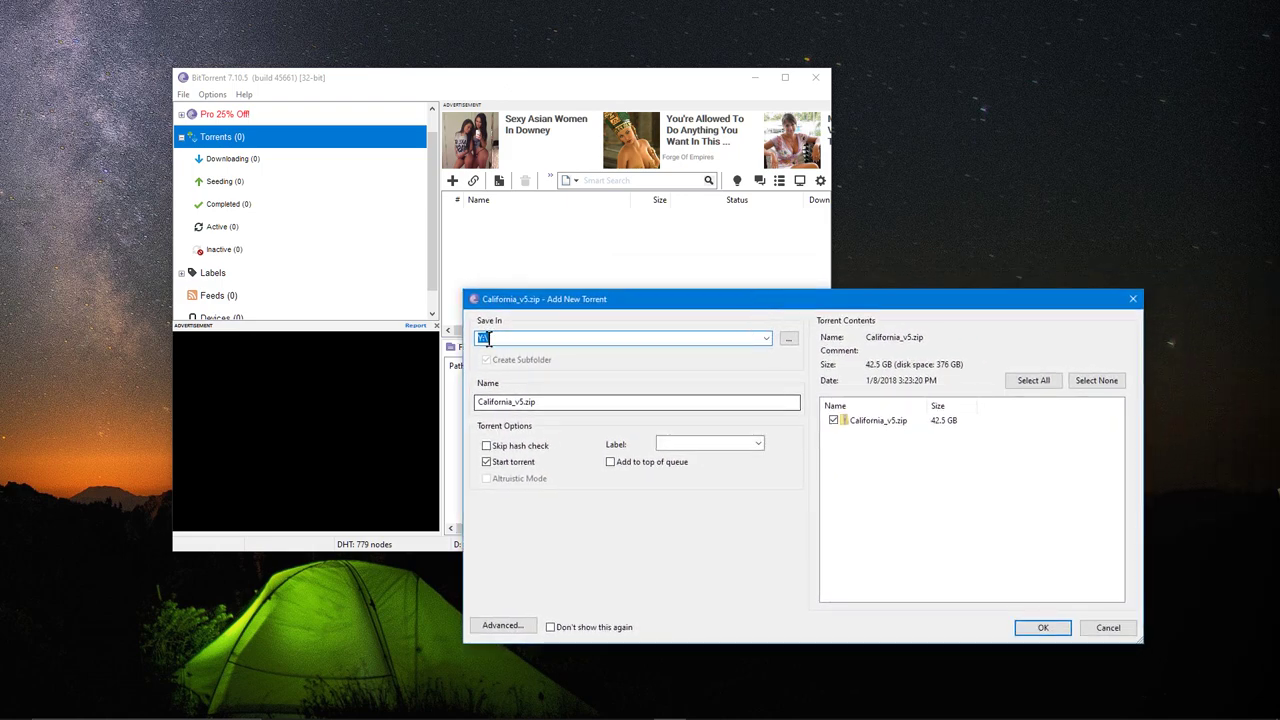
Choose Ortho Drive (Y:) as the save location for California_v5.zip, cancel adding the torrent and minimize BitTorrent
{"action": "left_click", "coordinate": [786, 340]}
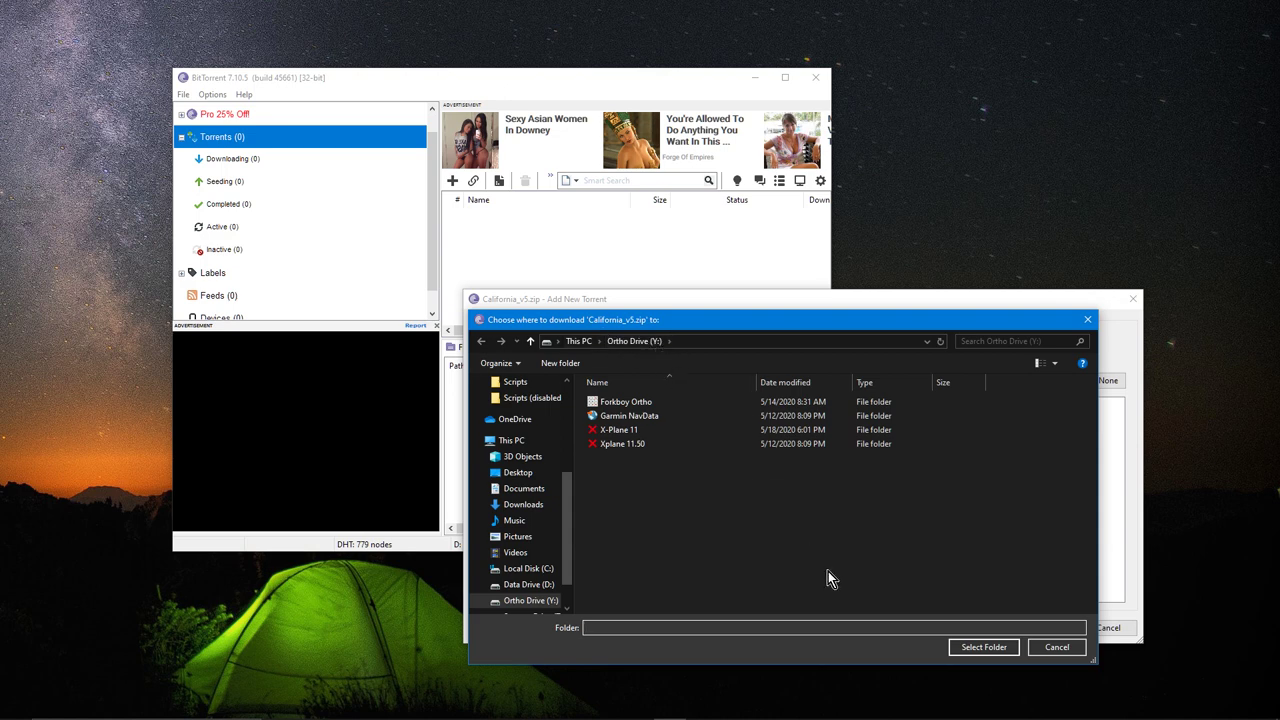
{"action": "left_click", "coordinate": [985, 647]}
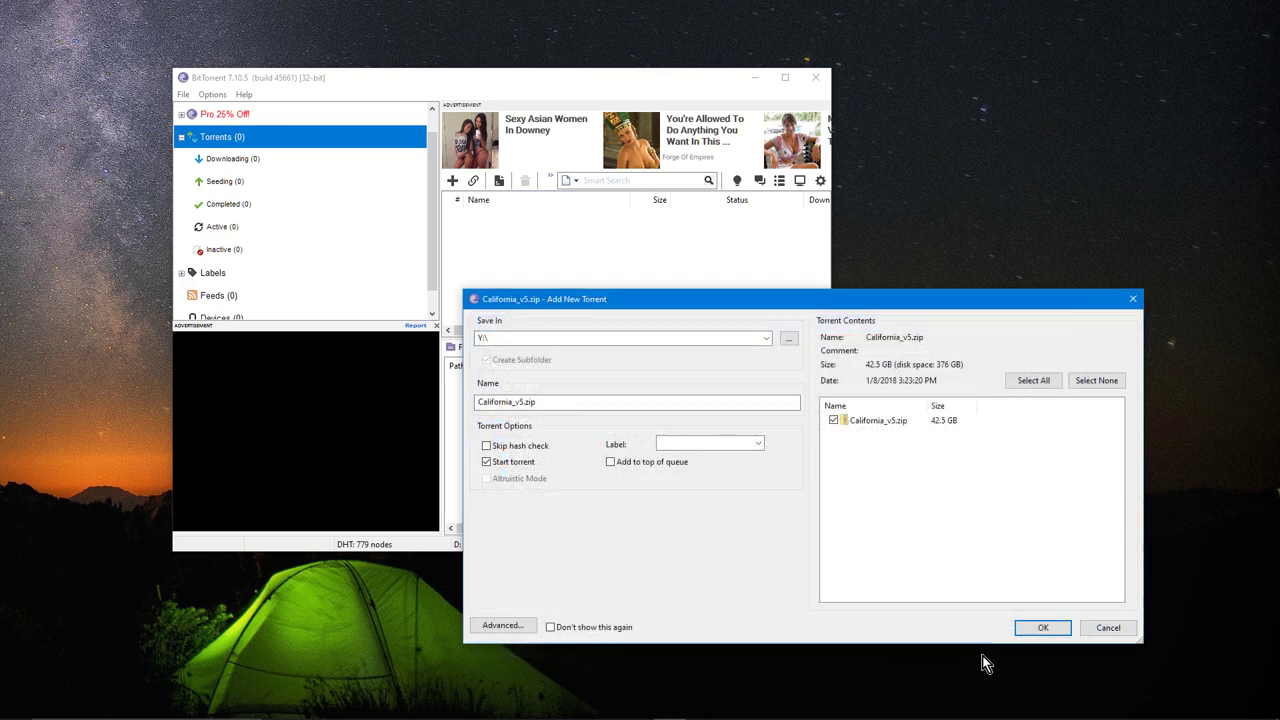
{"action": "left_click", "coordinate": [515, 403]}
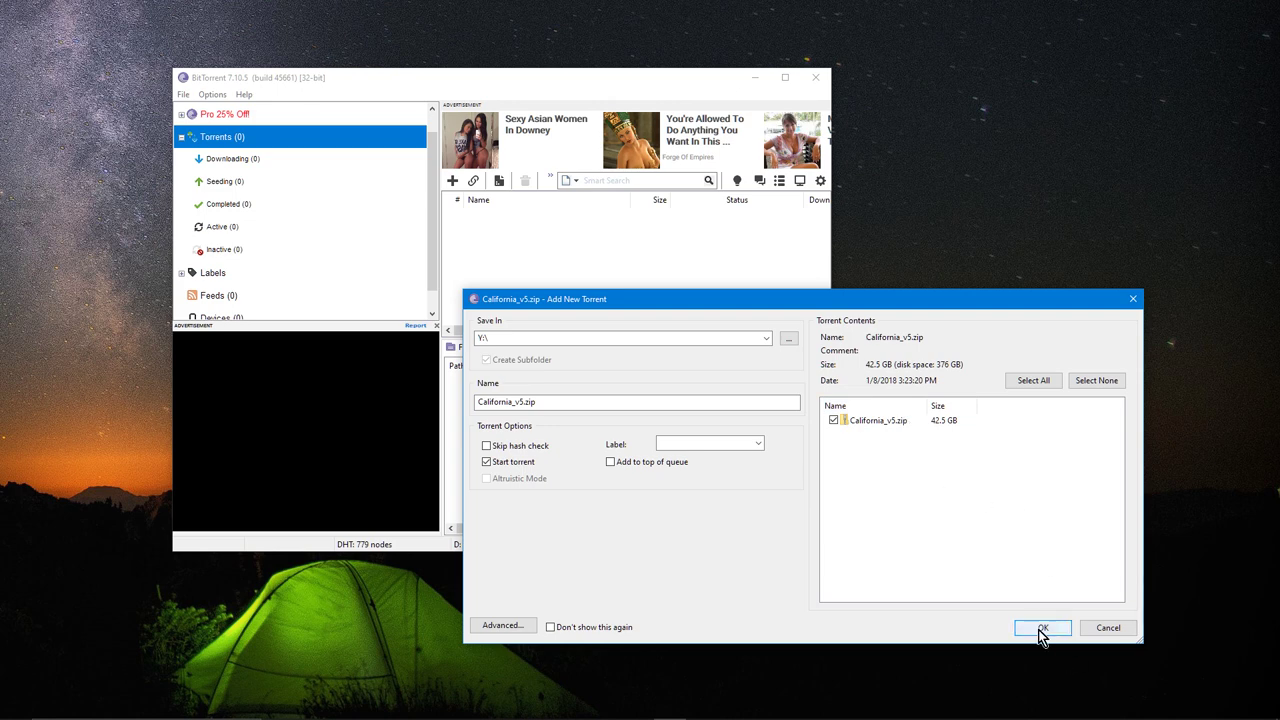
{"action": "left_click", "coordinate": [1120, 632]}
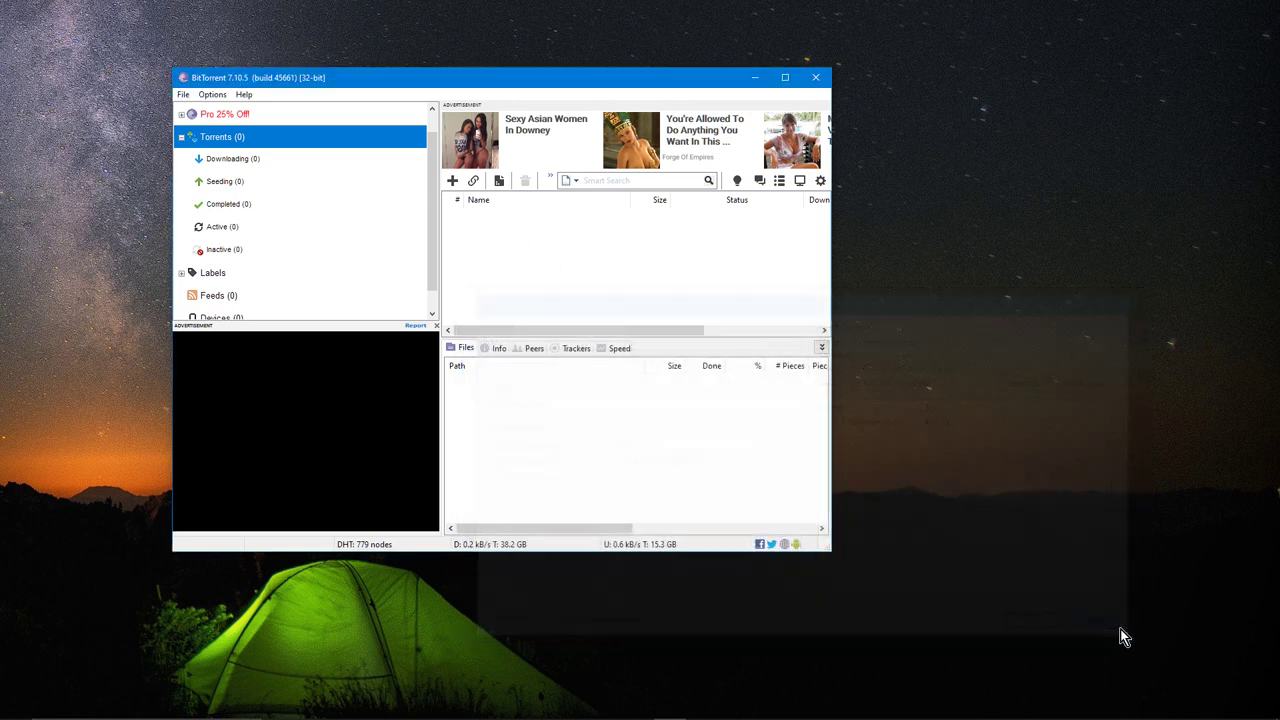
{"action": "left_click", "coordinate": [754, 78]}
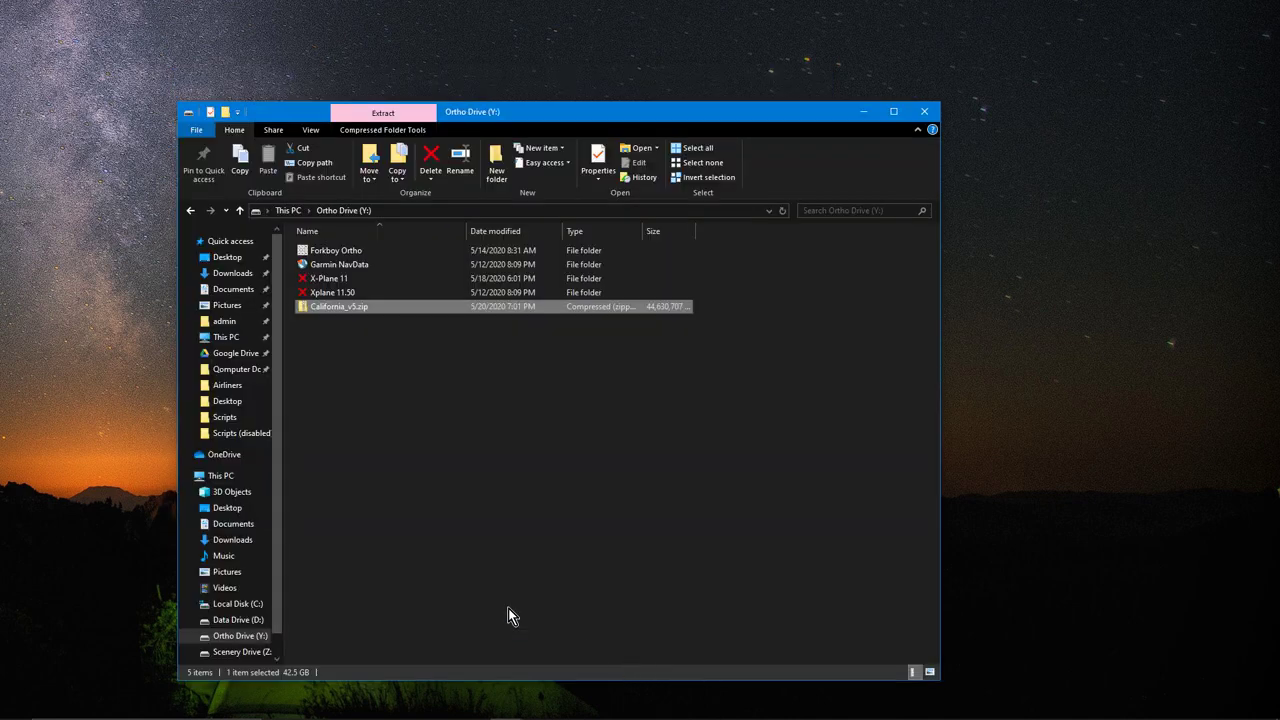
Extract California_v5.zip on Ortho Drive (Y:) to the folder Y:\California_v5
{"action": "right_click", "coordinate": [352, 310]}
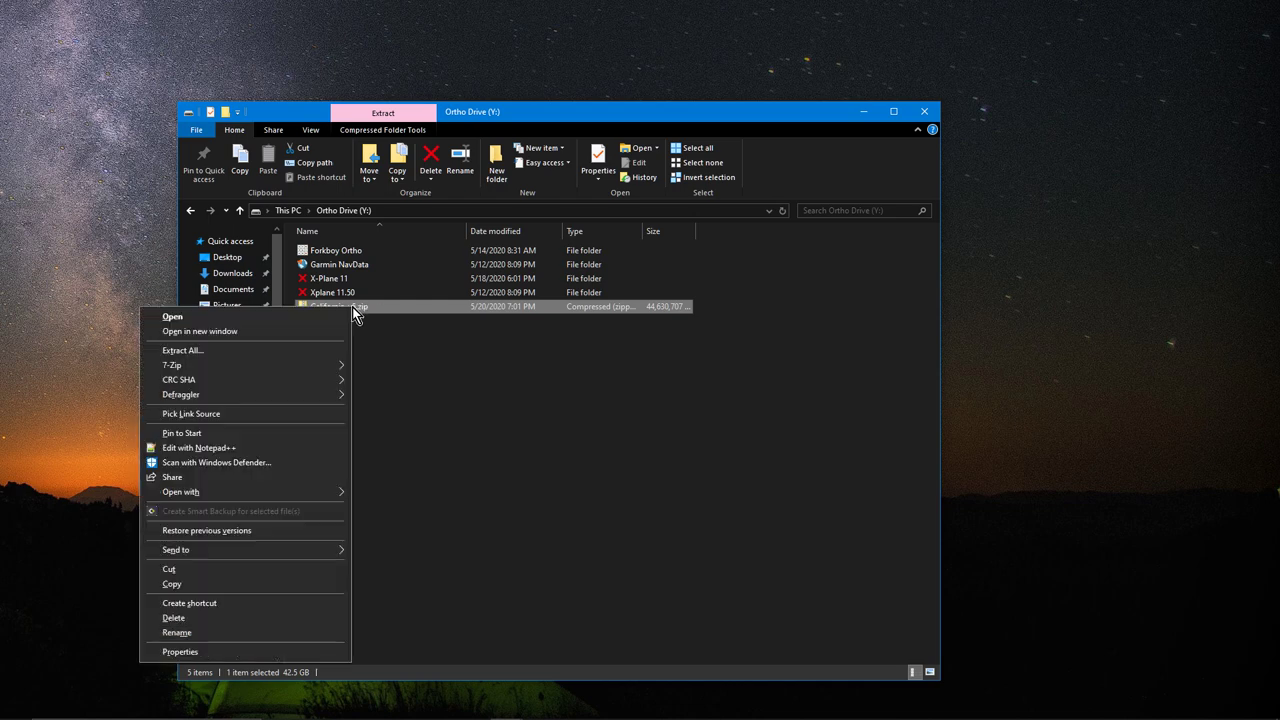
{"action": "left_click", "coordinate": [269, 351]}
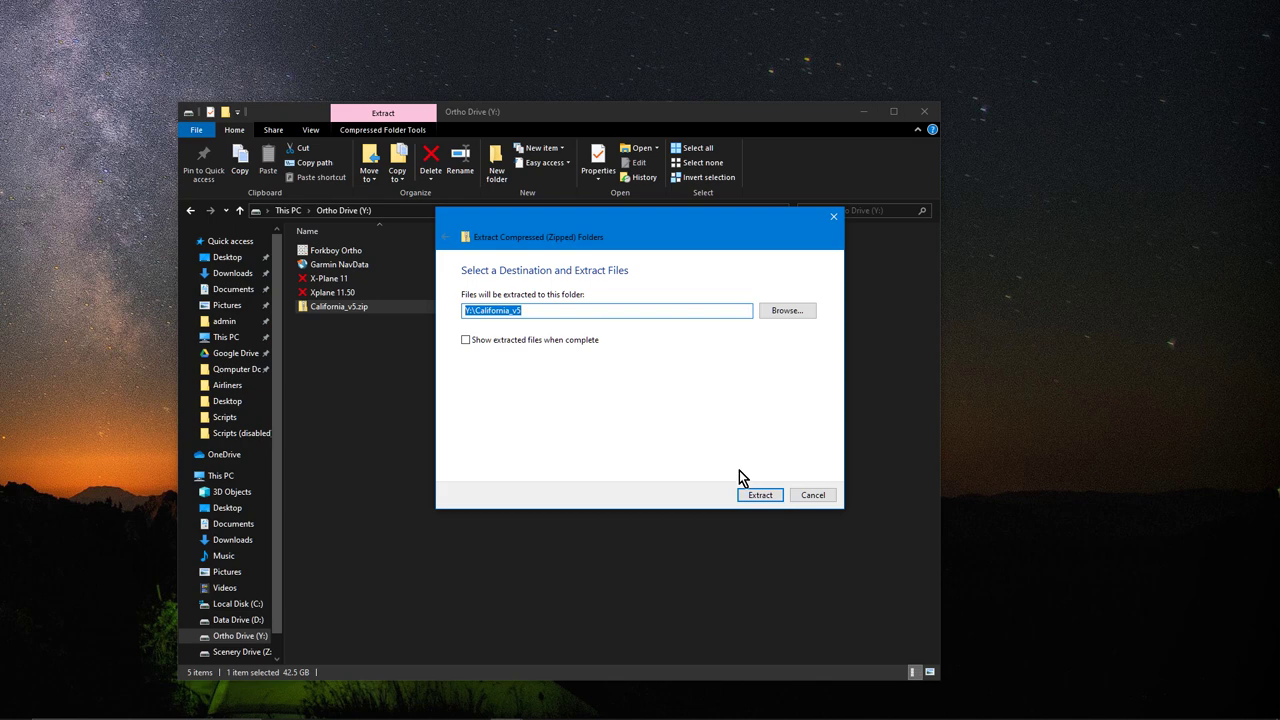
{"action": "left_click", "coordinate": [762, 496]}
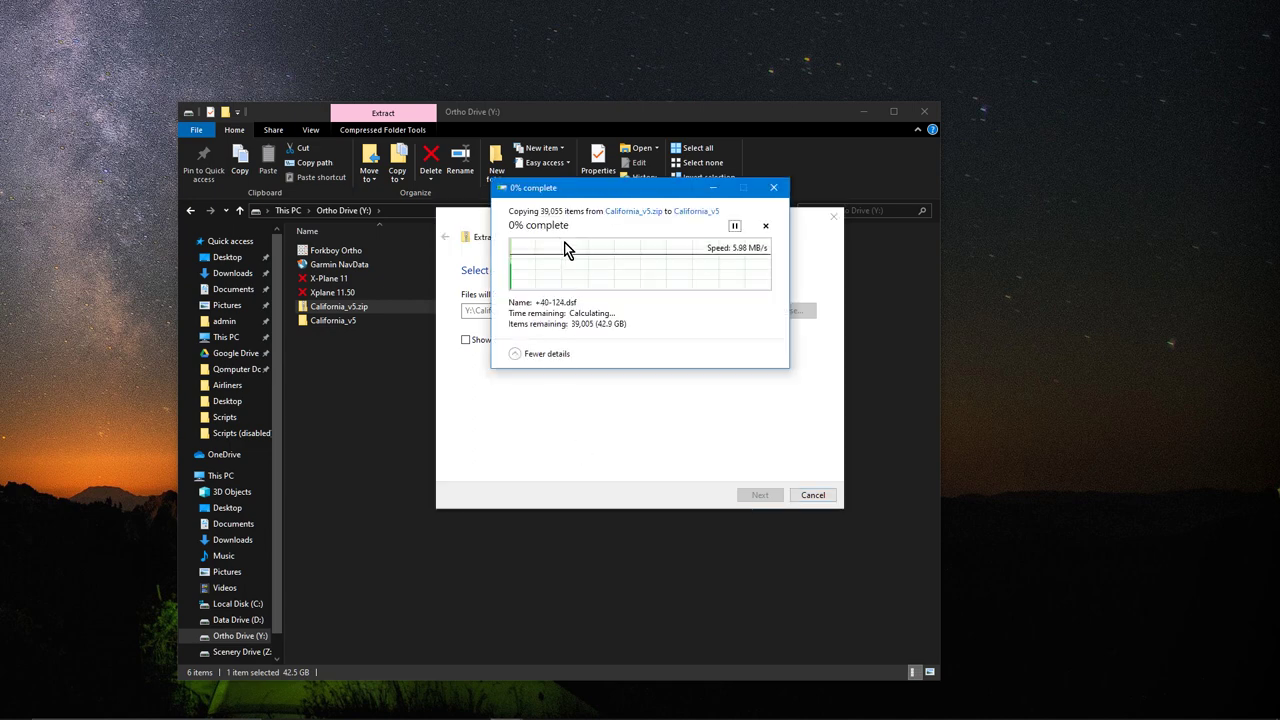
{"action": "left_click_drag", "start_coordinate": [602, 189], "coordinate": [840, 281]}
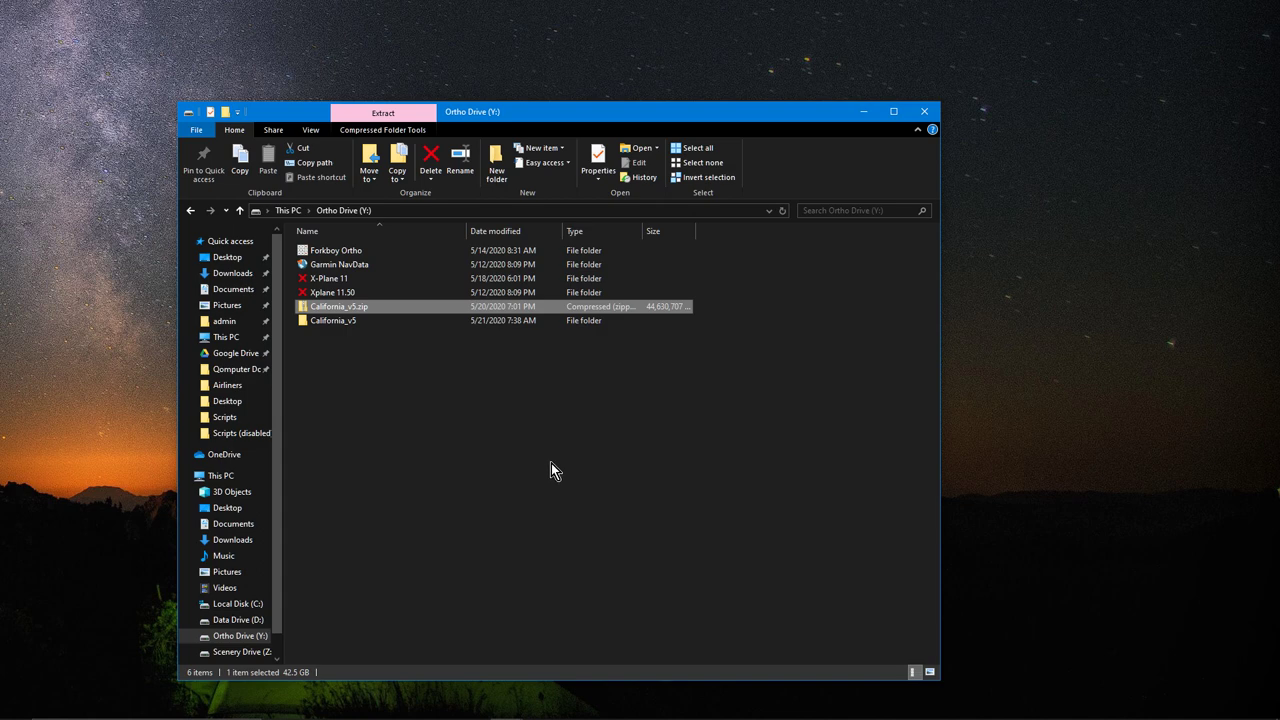
Delete the yOrtho4XP_Overlays_v3 folder from the extracted California_v5 folder
{"action": "left_click", "coordinate": [340, 322]}
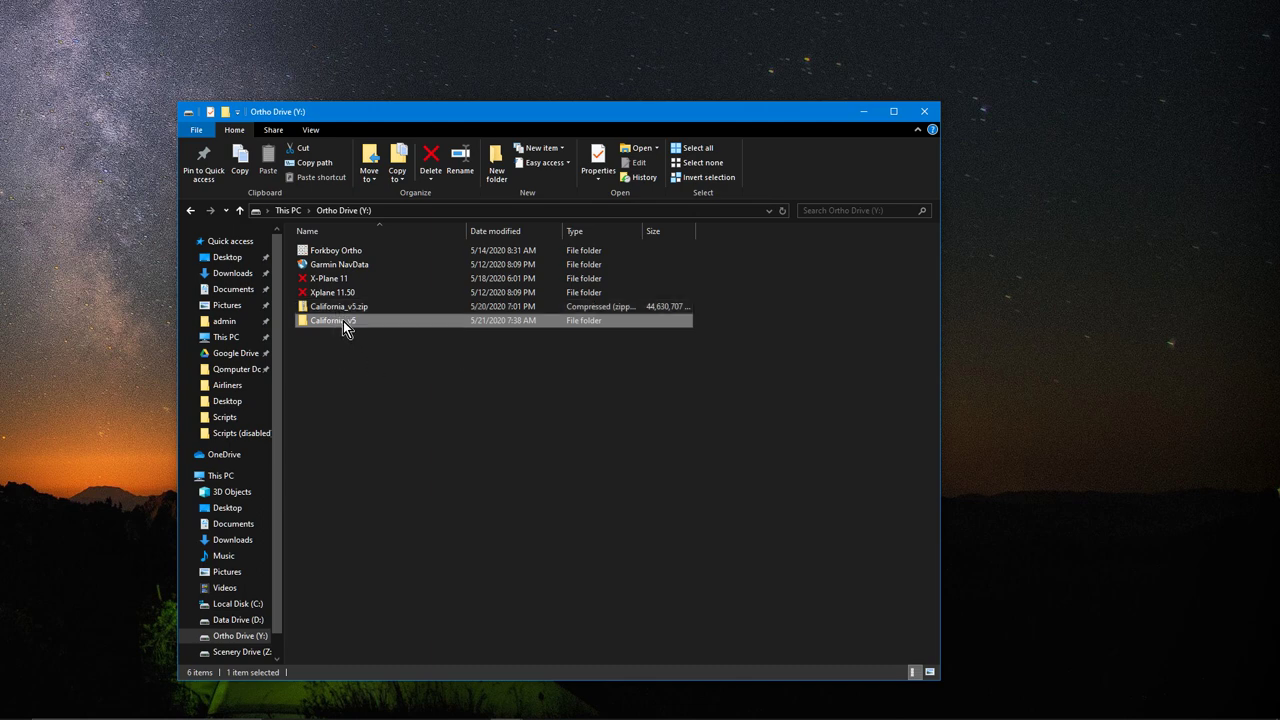
{"action": "double_click", "coordinate": [343, 321]}
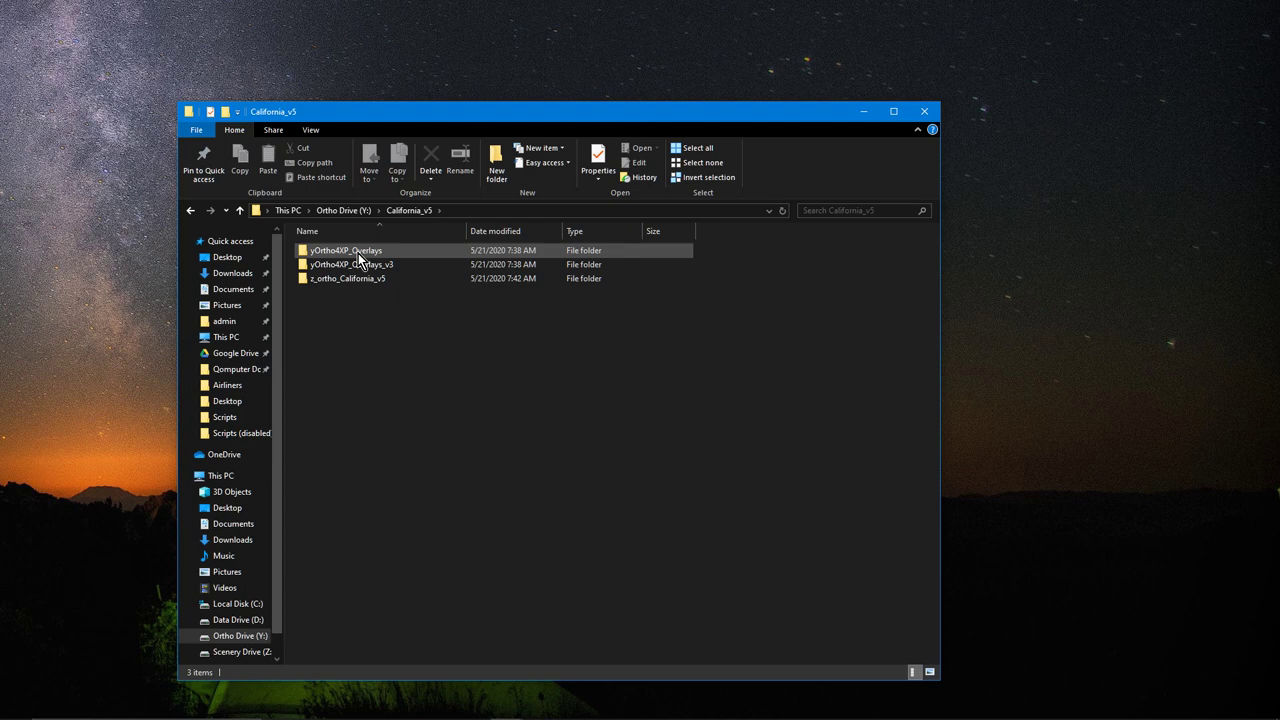
{"action": "mouse_move", "coordinate": [358, 255]}
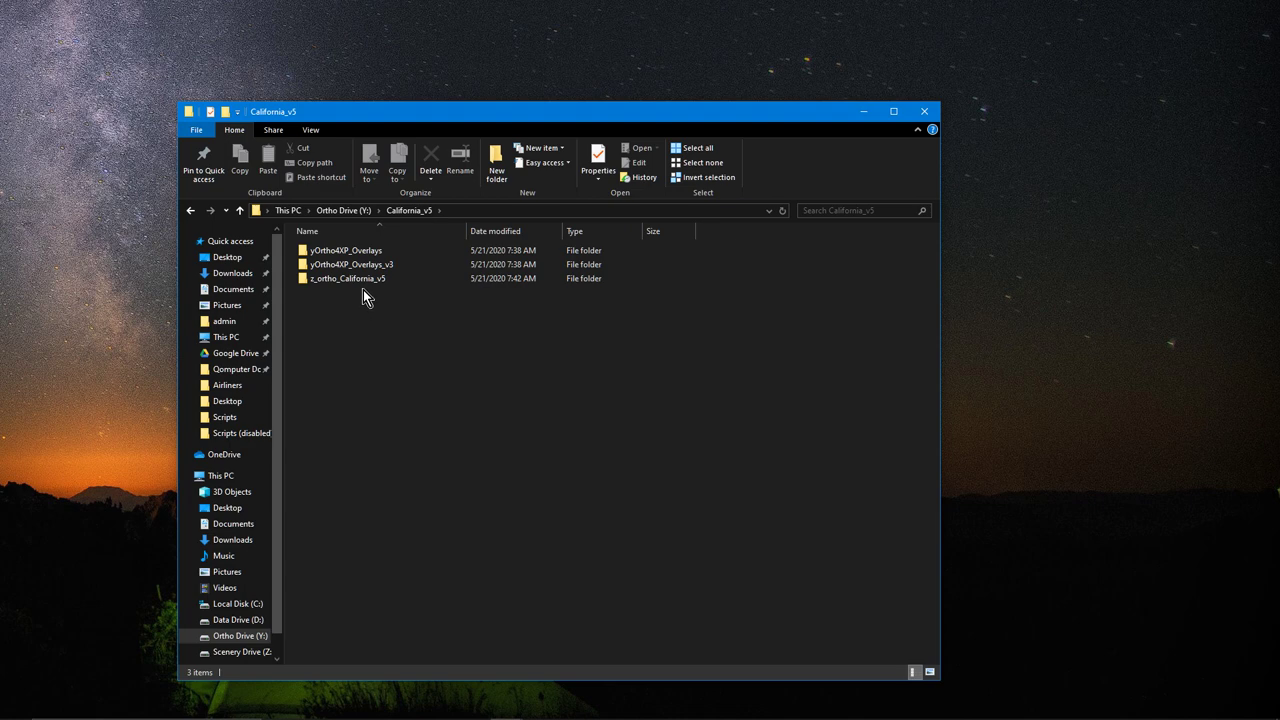
{"action": "mouse_move", "coordinate": [364, 285]}
{"action": "right_click", "coordinate": [348, 265]}
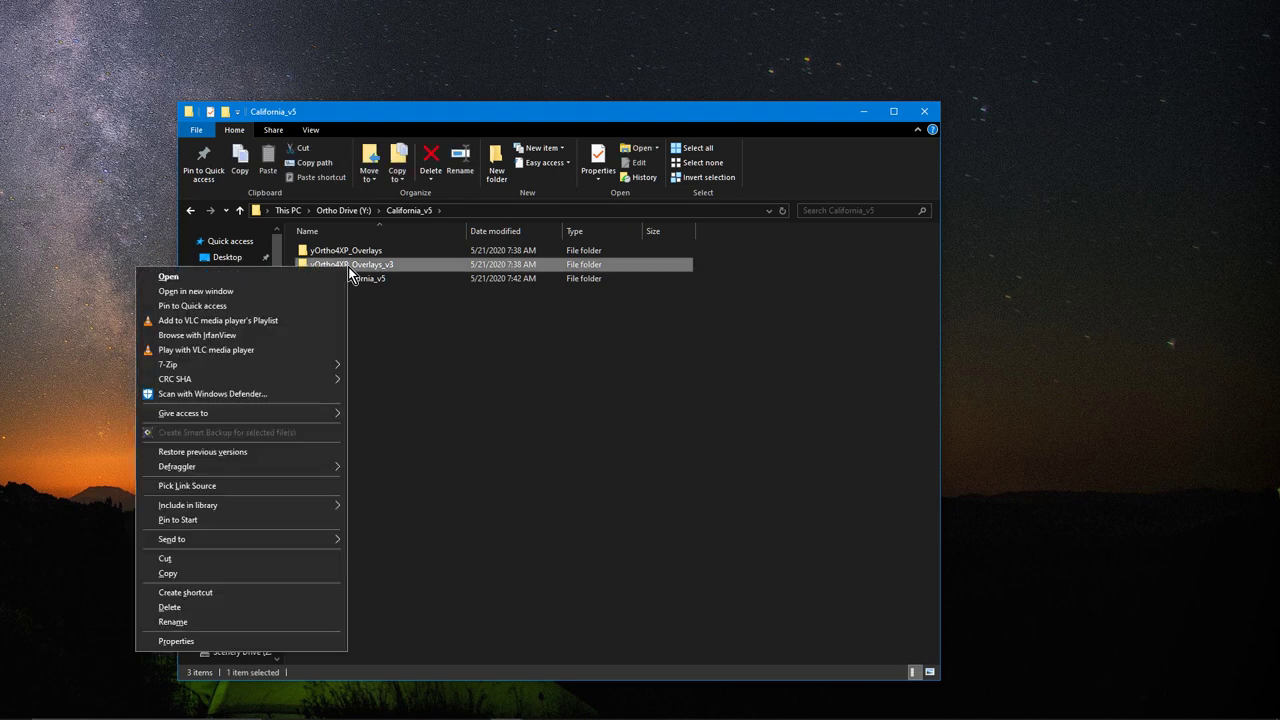
{"action": "left_click", "coordinate": [219, 608]}
{"action": "left_click", "coordinate": [690, 421]}
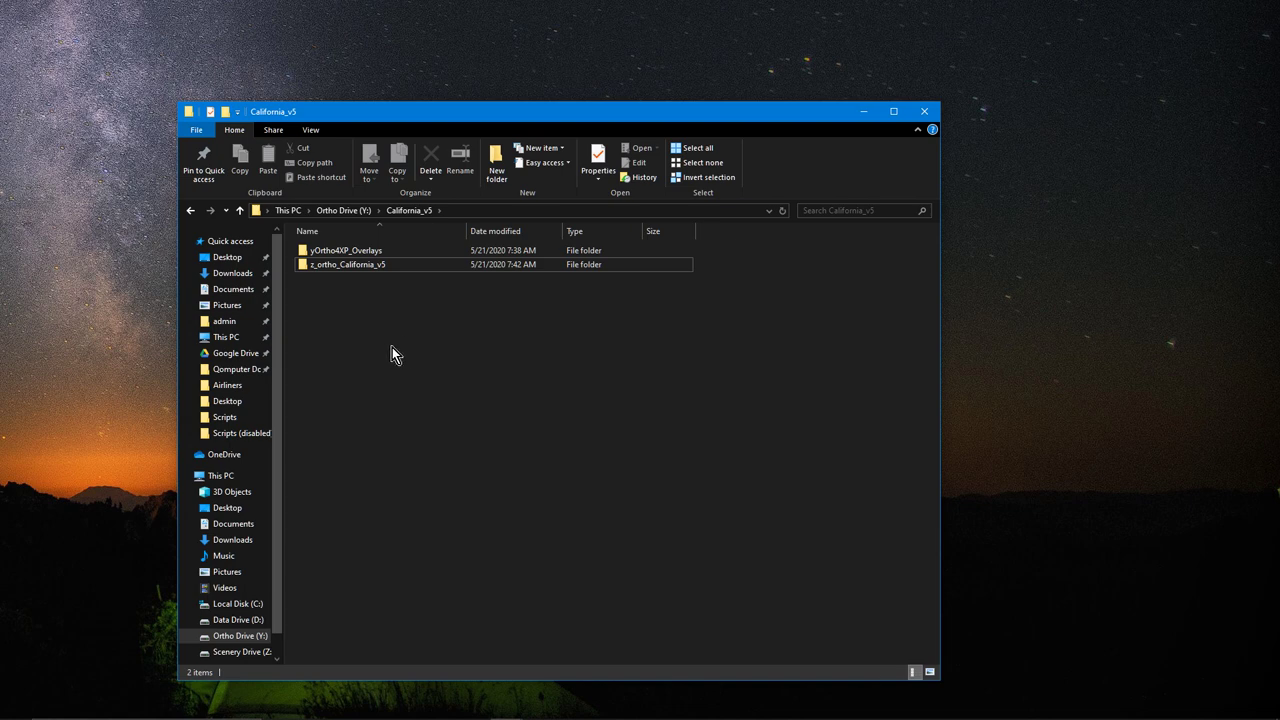
Open the textures folder inside z_ortho_California_v5 and look through its PNG and JPG texture images
{"action": "double_click", "coordinate": [359, 267]}
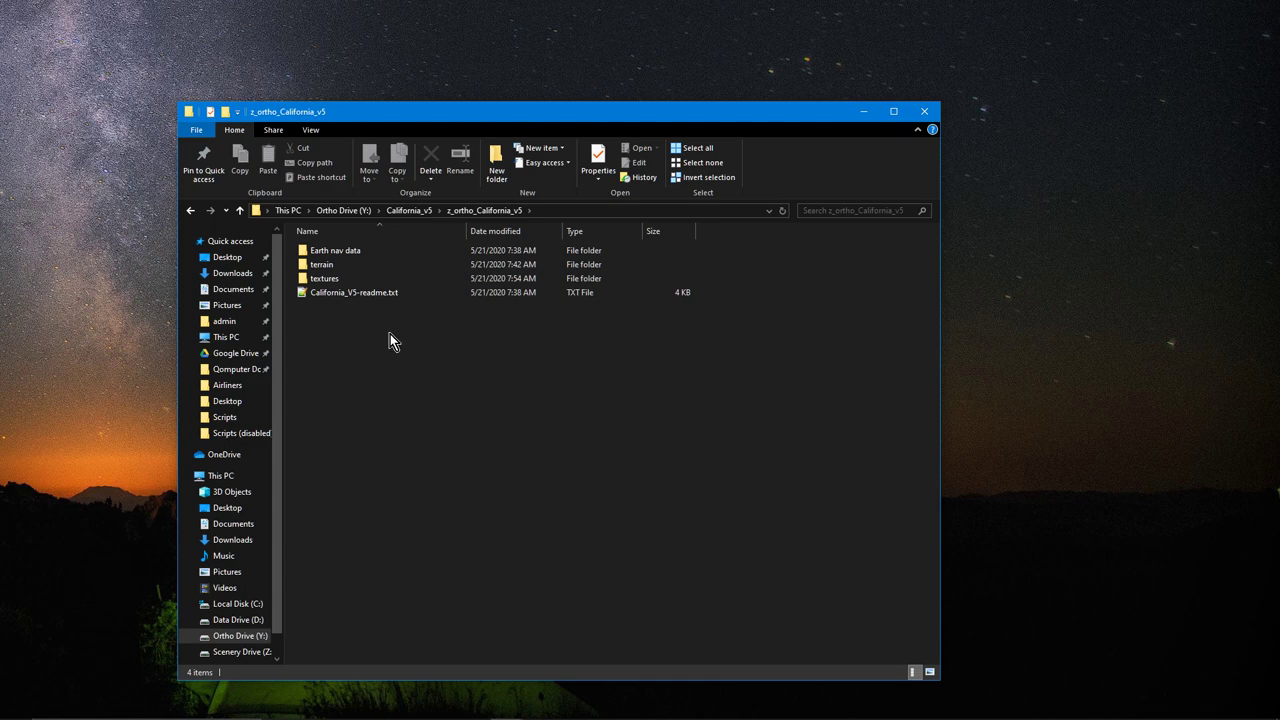
{"action": "double_click", "coordinate": [346, 279]}
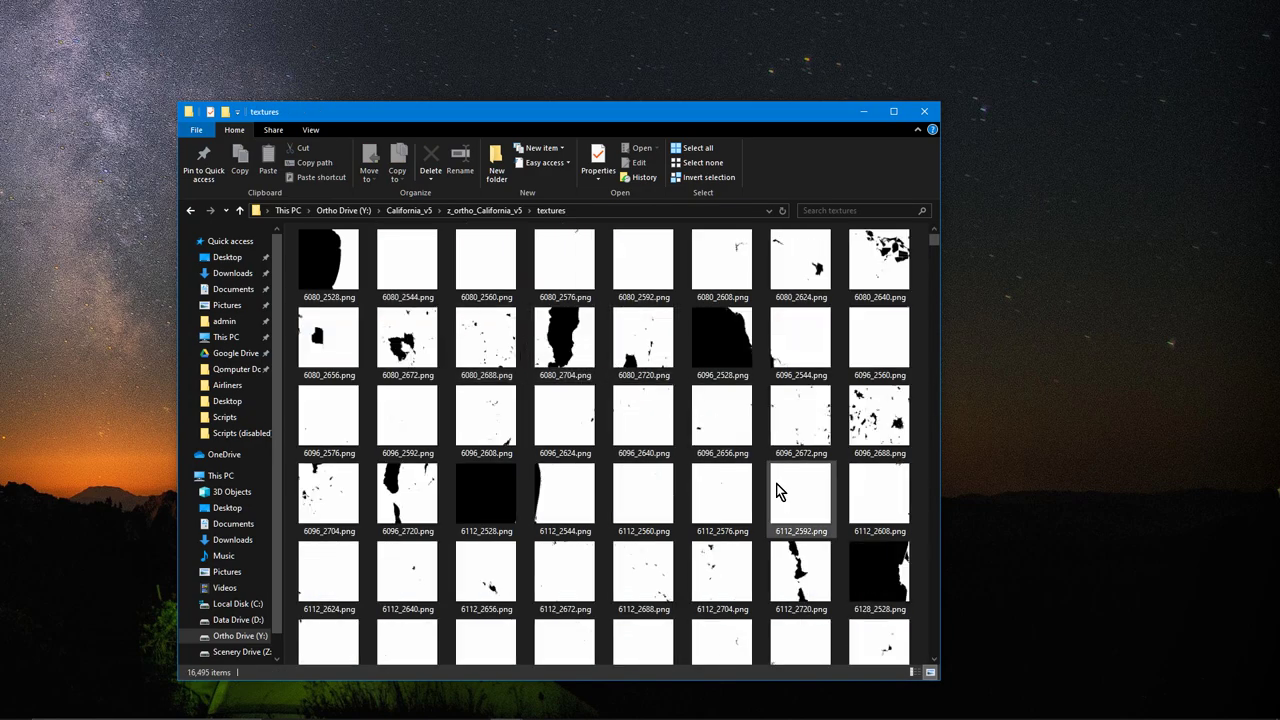
{"action": "scroll", "coordinate": [780, 470], "scroll_direction": "down", "scroll_amount": 5}
{"action": "scroll", "coordinate": [780, 464], "scroll_direction": "down", "scroll_amount": 8}
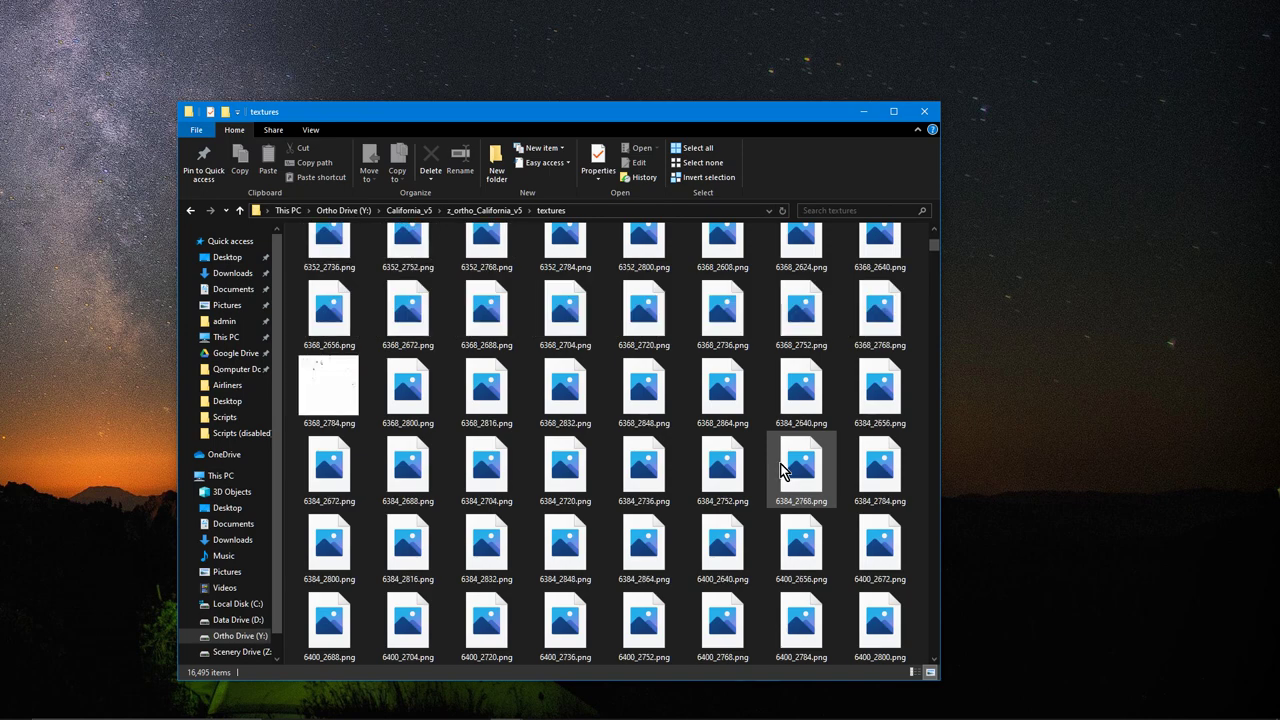
{"action": "scroll", "coordinate": [781, 463], "scroll_direction": "down", "scroll_amount": 10}
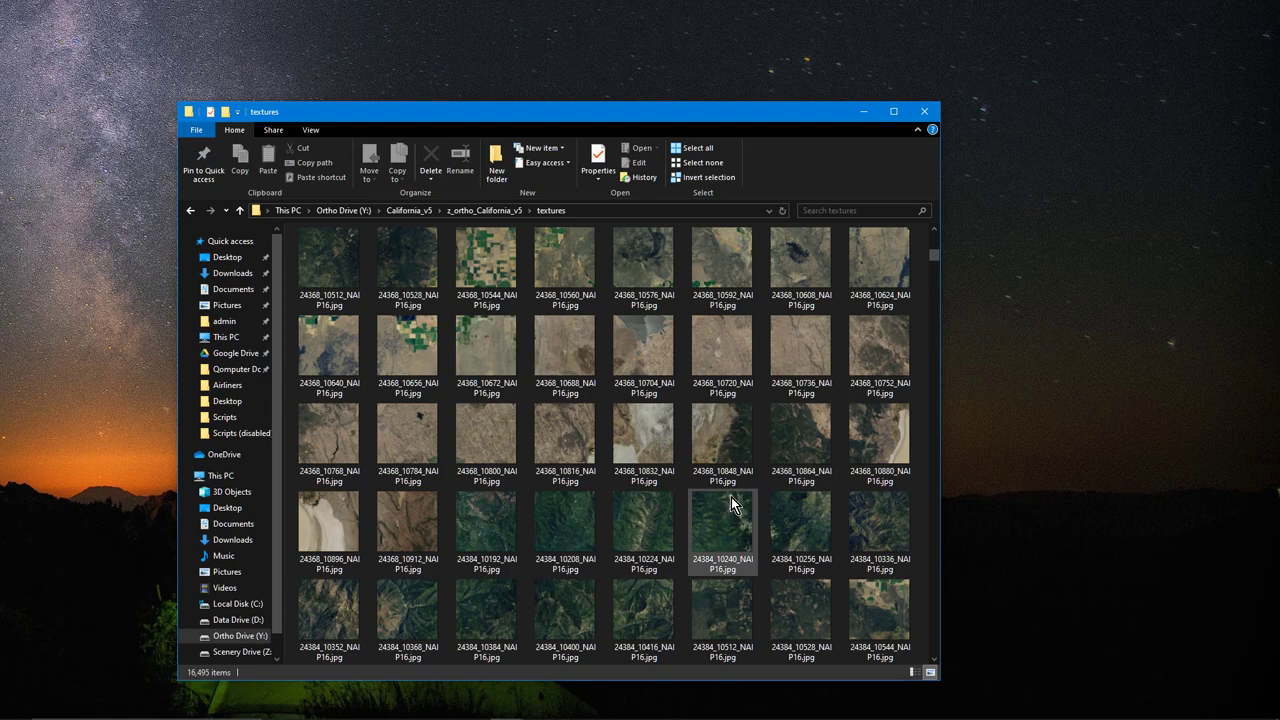
{"action": "scroll", "coordinate": [731, 497], "scroll_direction": "down", "scroll_amount": 5}
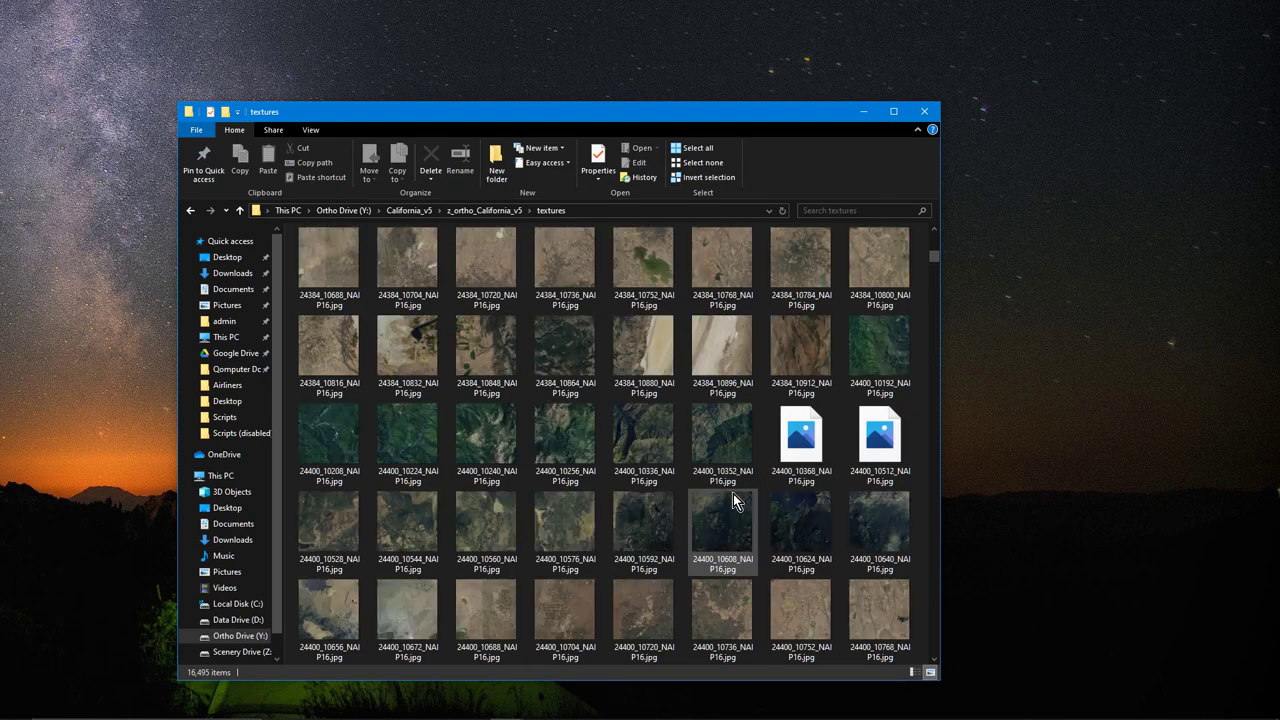
{"action": "scroll", "coordinate": [733, 493], "scroll_direction": "down", "scroll_amount": 5}
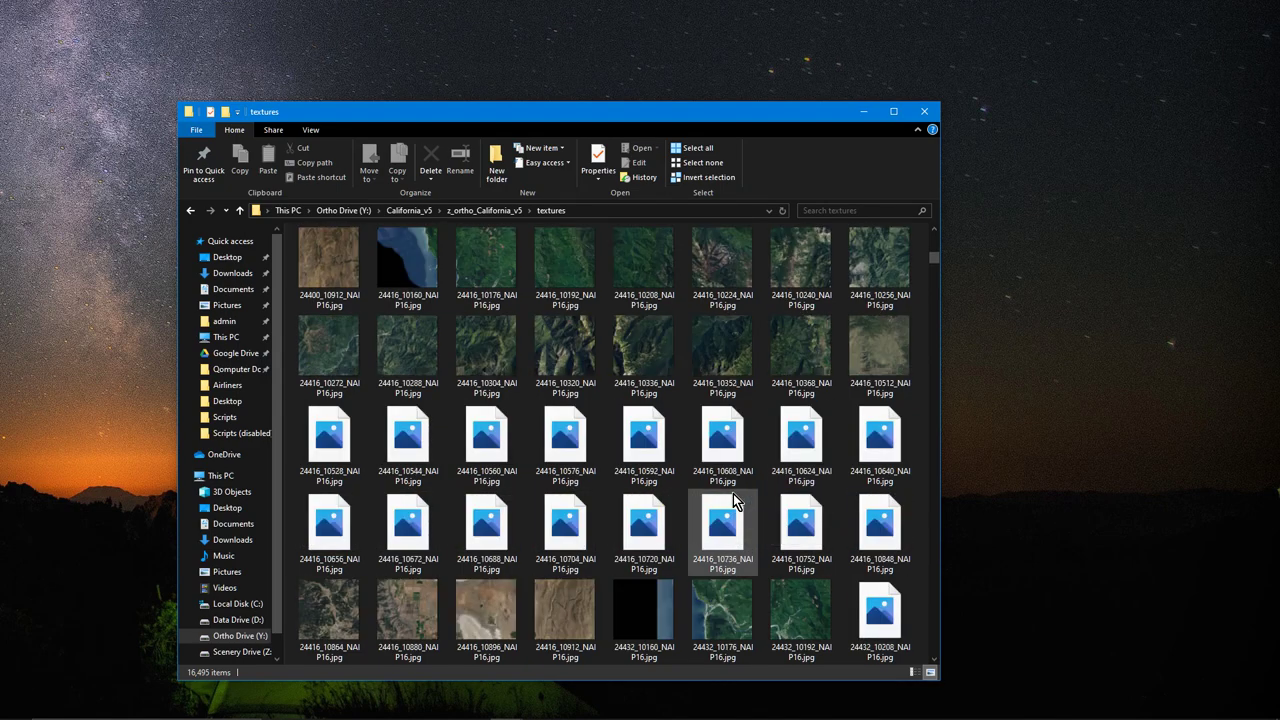
{"action": "scroll", "coordinate": [733, 500], "scroll_direction": "down", "scroll_amount": 5}
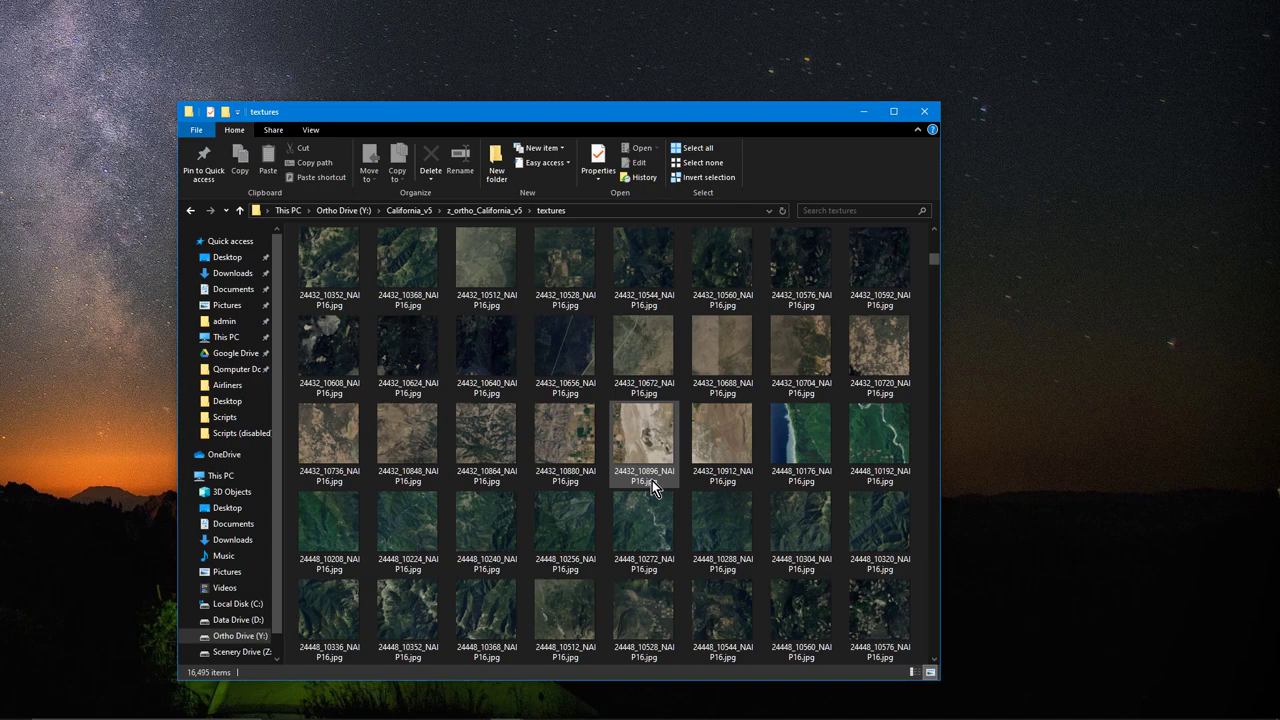
Switch to Chrome, read the Windows installation instructions on the US Orthophotos page and open the Very Fast DDS Conversion solution page
{"action": "mouse_move", "coordinate": [617, 716]}
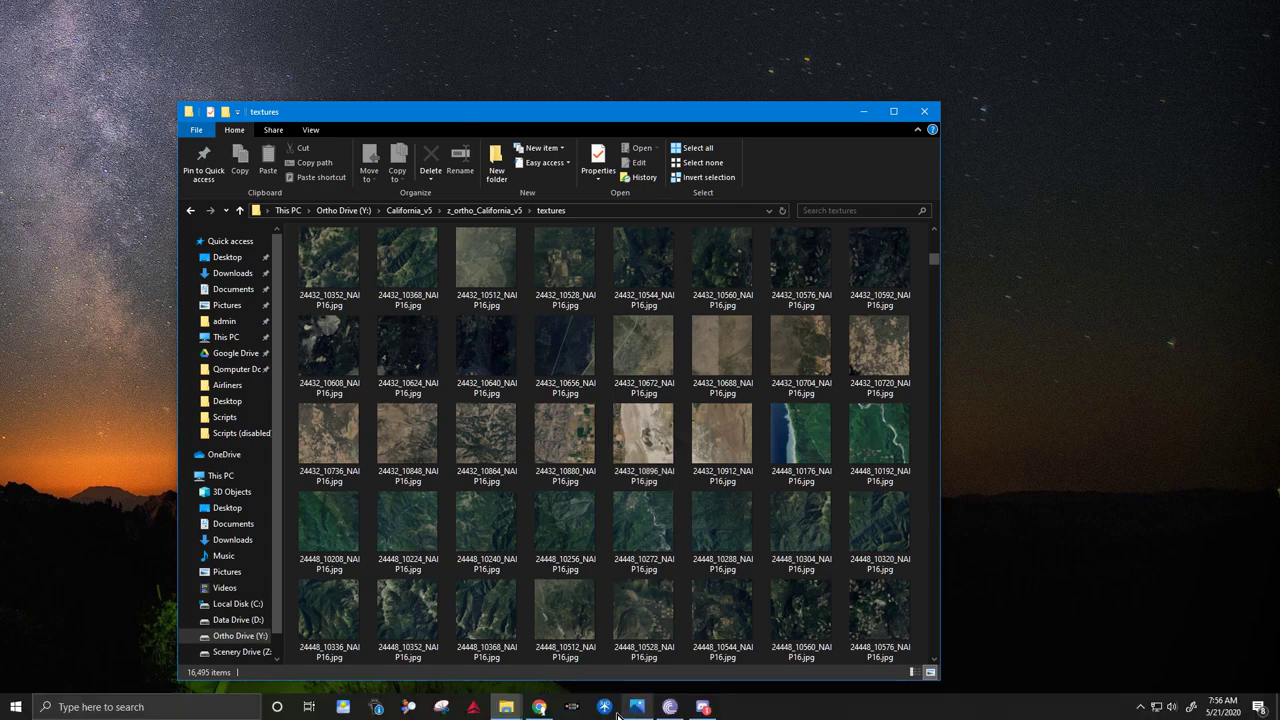
{"action": "left_click", "coordinate": [539, 707]}
{"action": "left_click", "coordinate": [80, 11]}
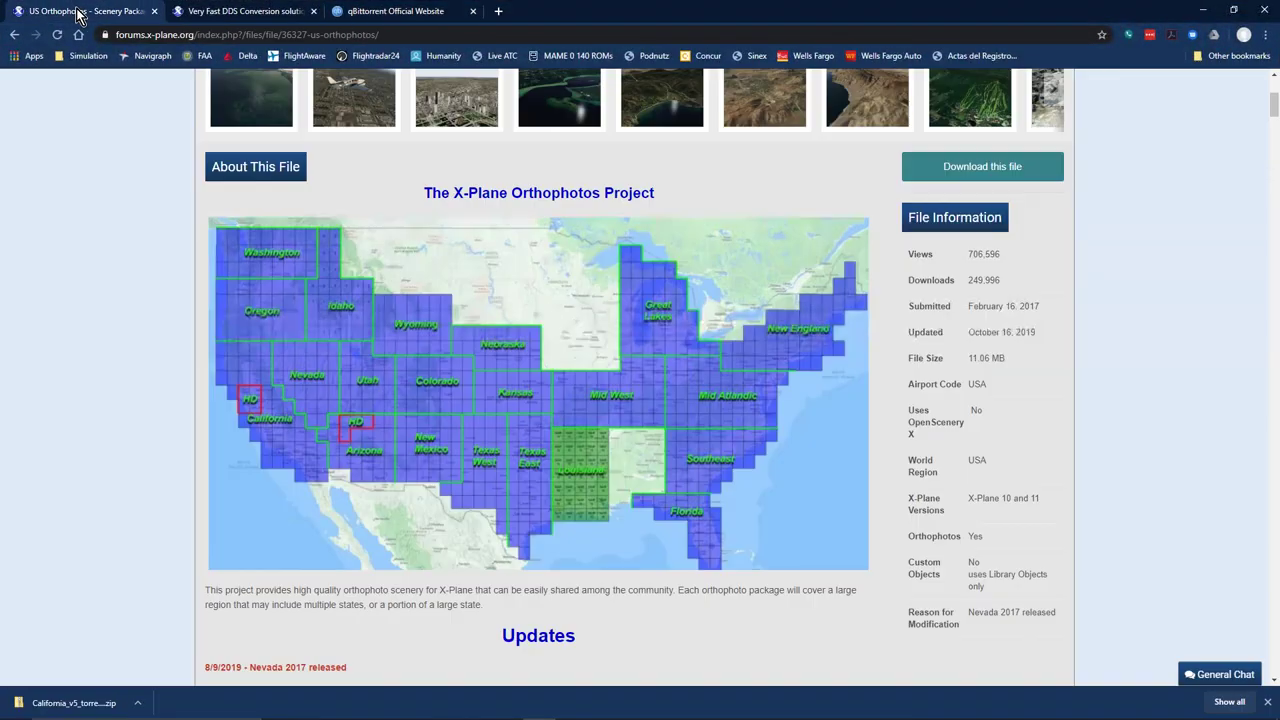
{"action": "scroll", "coordinate": [541, 472], "scroll_direction": "down", "scroll_amount": 2}
{"action": "scroll", "coordinate": [541, 472], "scroll_direction": "down", "scroll_amount": 10}
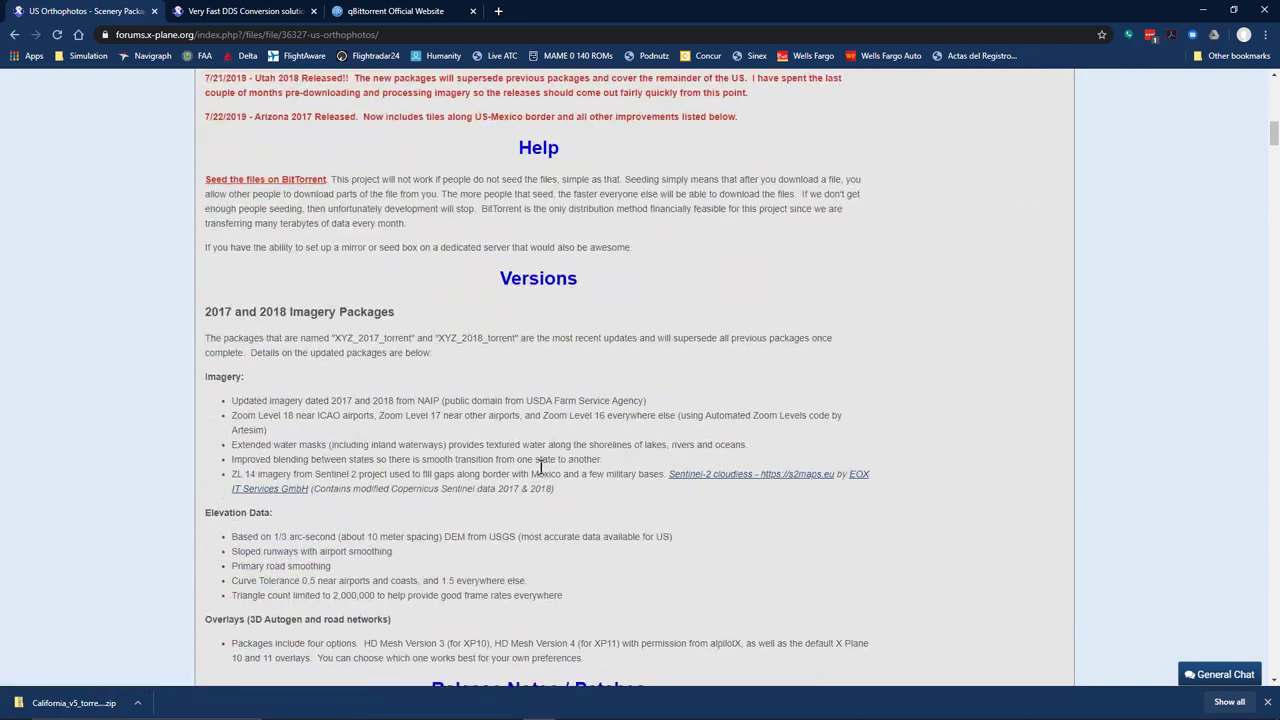
{"action": "scroll", "coordinate": [542, 470], "scroll_direction": "down", "scroll_amount": 10}
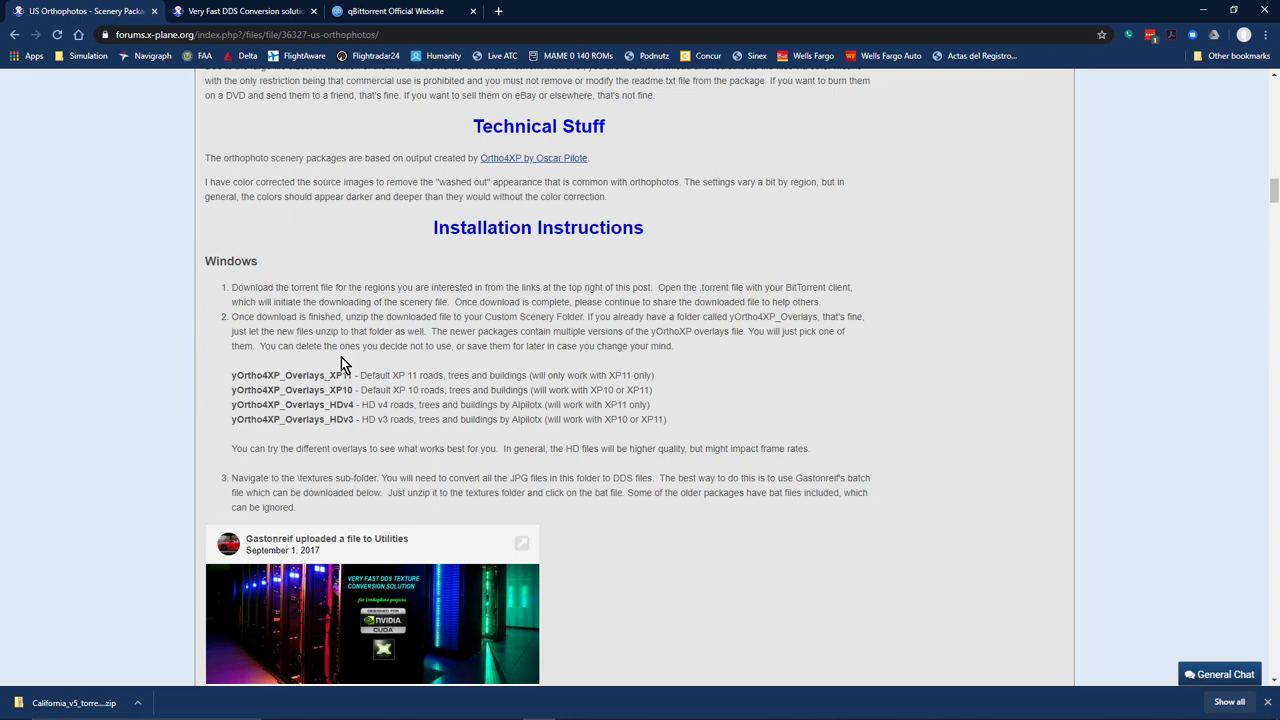
{"action": "scroll", "coordinate": [514, 464], "scroll_direction": "down", "scroll_amount": 2}
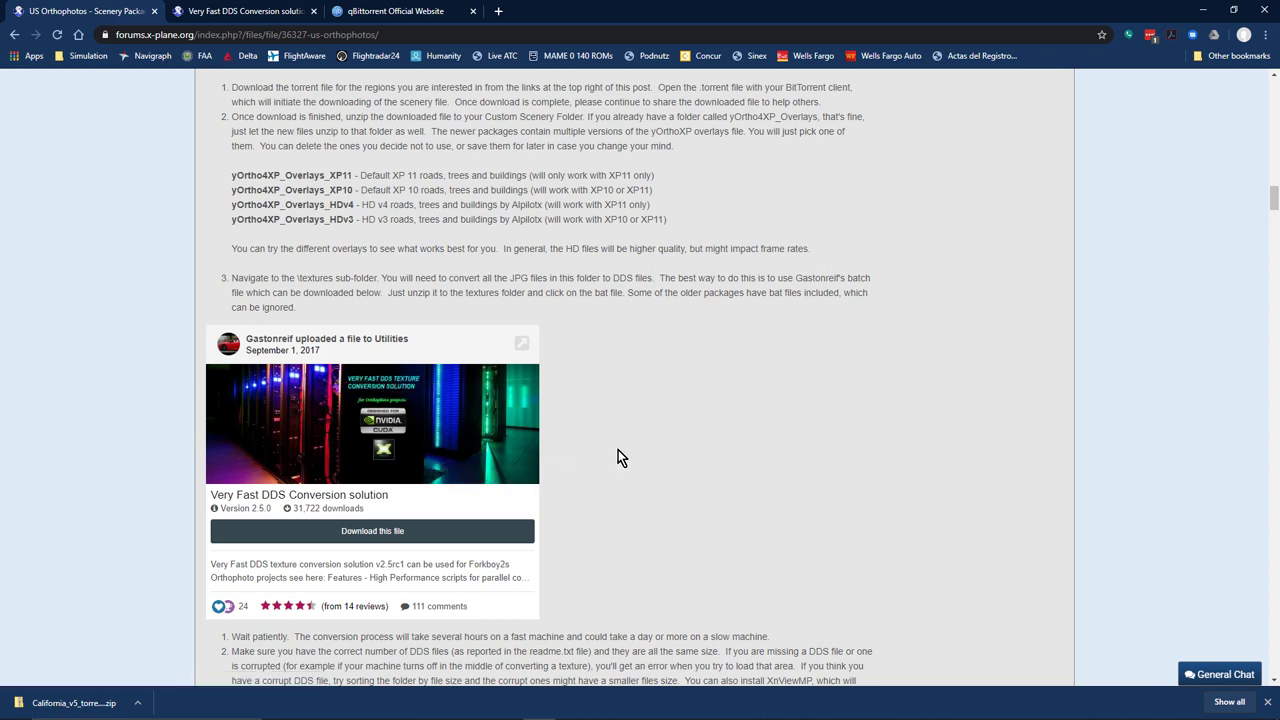
{"action": "left_click", "coordinate": [247, 14]}
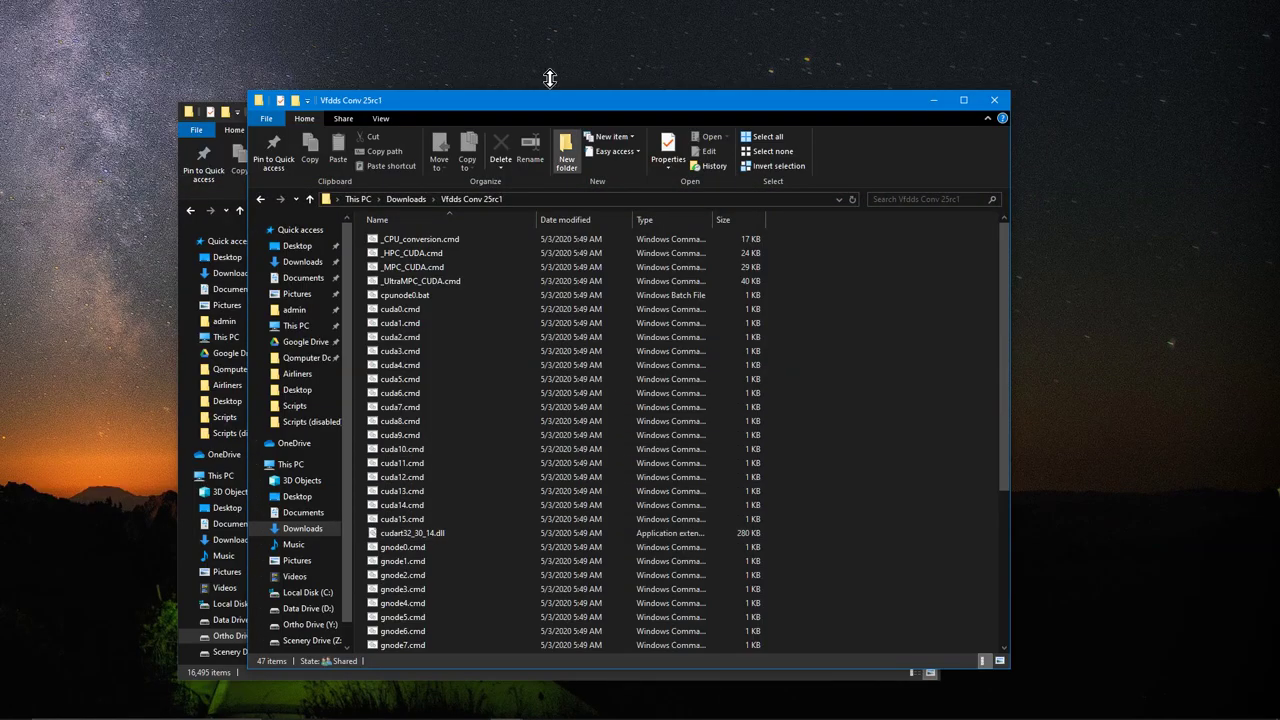
Align the Vfdds Conv 25rc1 folder window over the textures window and look through its conversion scripts
{"action": "left_click_drag", "start_coordinate": [578, 106], "coordinate": [508, 106]}
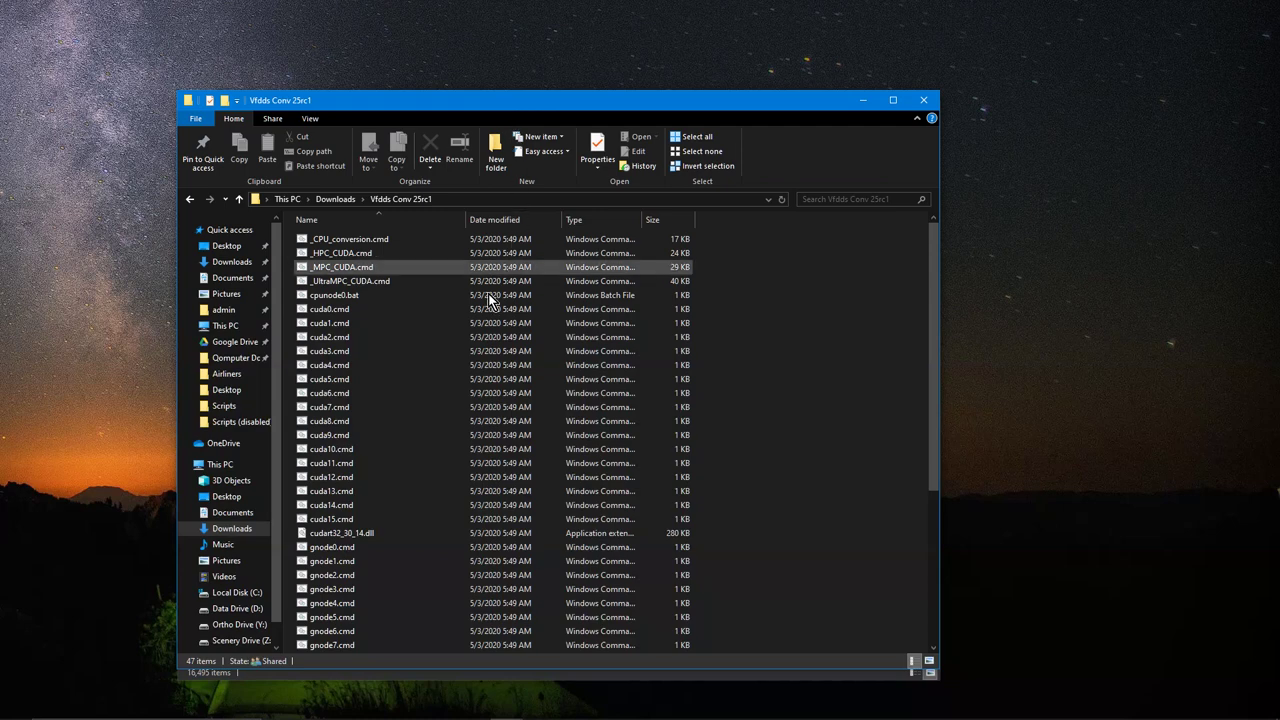
{"action": "scroll", "coordinate": [455, 375], "scroll_direction": "down", "scroll_amount": 6}
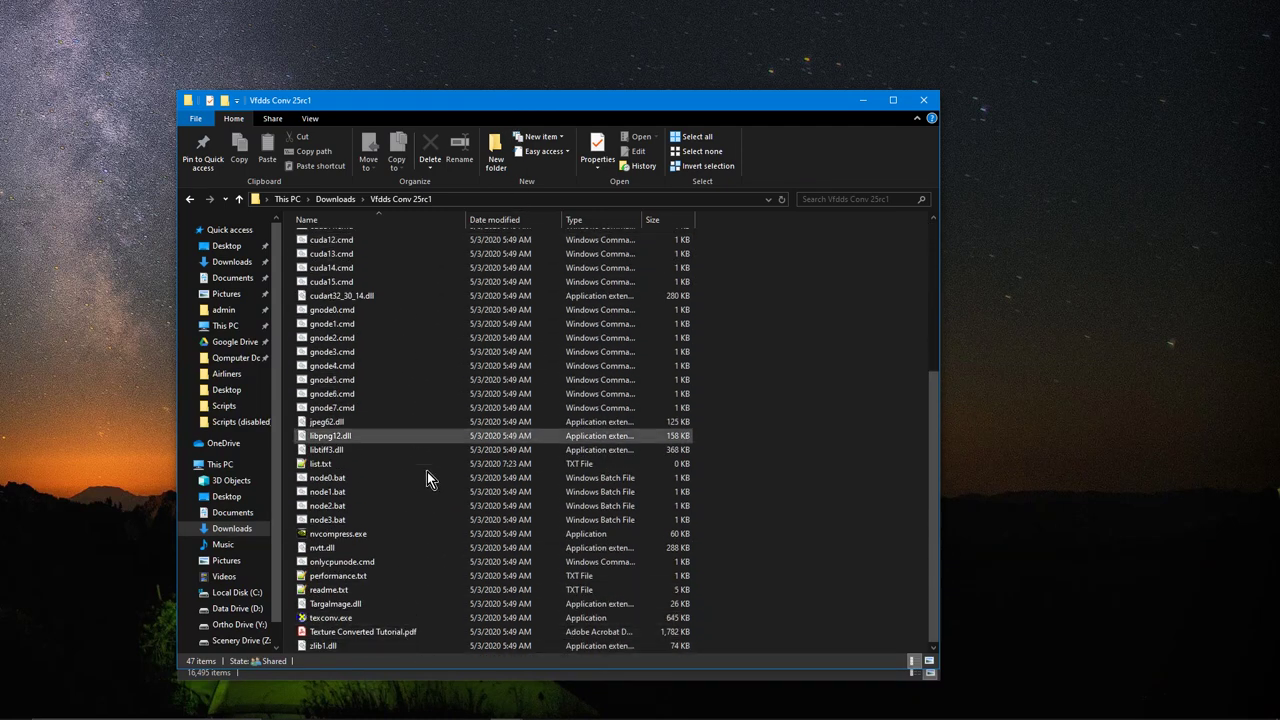
{"action": "scroll", "coordinate": [438, 626], "scroll_direction": "up", "scroll_amount": 6}
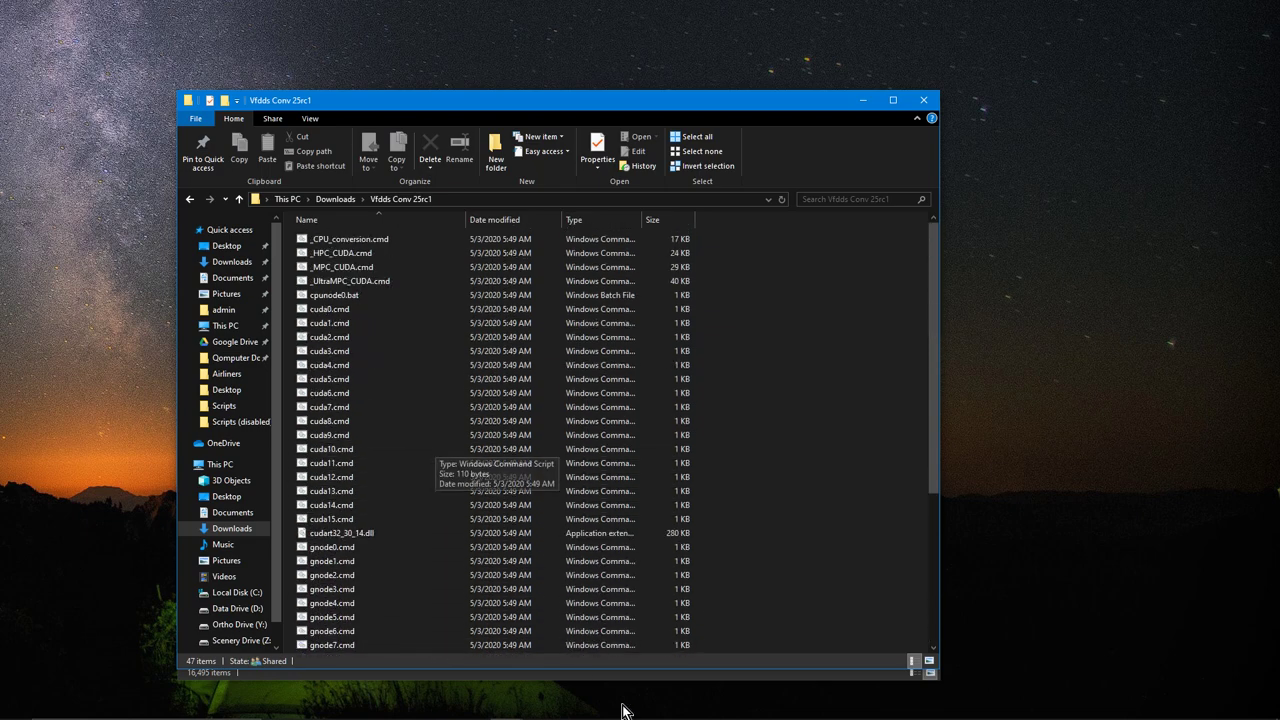
Read the performance, installation and usage notes on the Very Fast DDS Conversion solution page in Chrome, and minimize the browser
{"action": "left_click", "coordinate": [540, 707]}
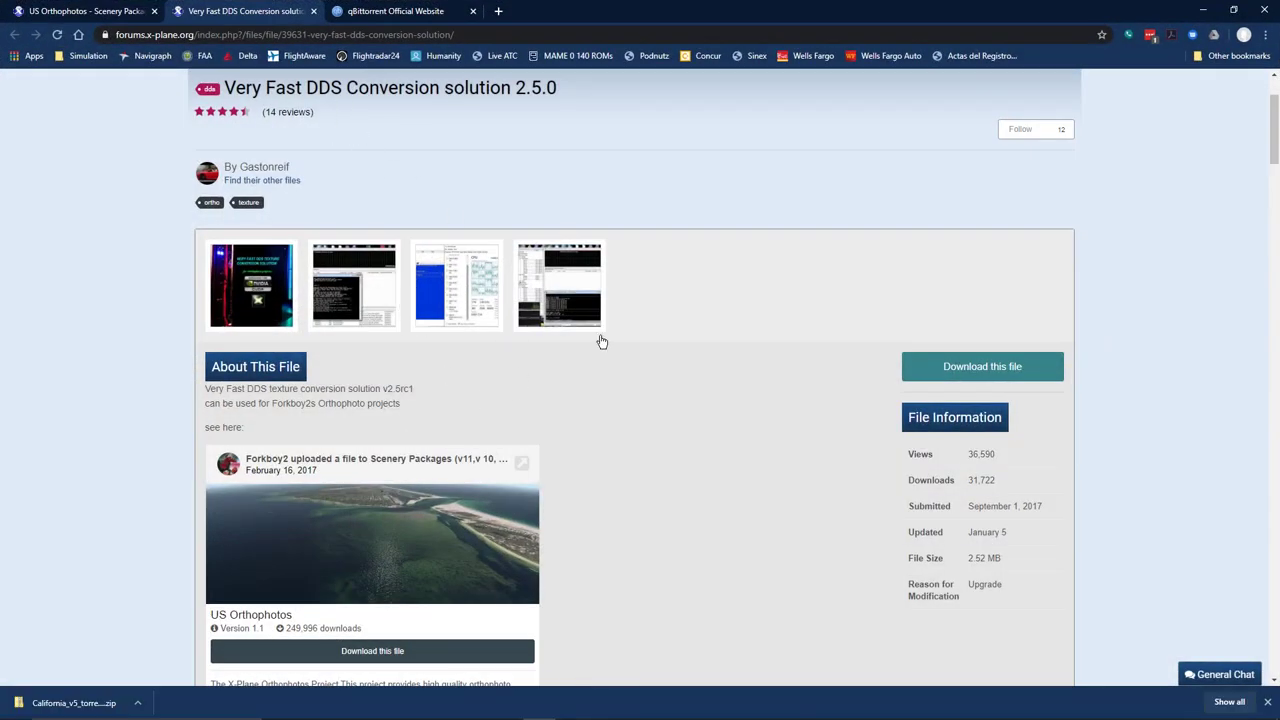
{"action": "scroll", "coordinate": [668, 460], "scroll_direction": "down", "scroll_amount": 5}
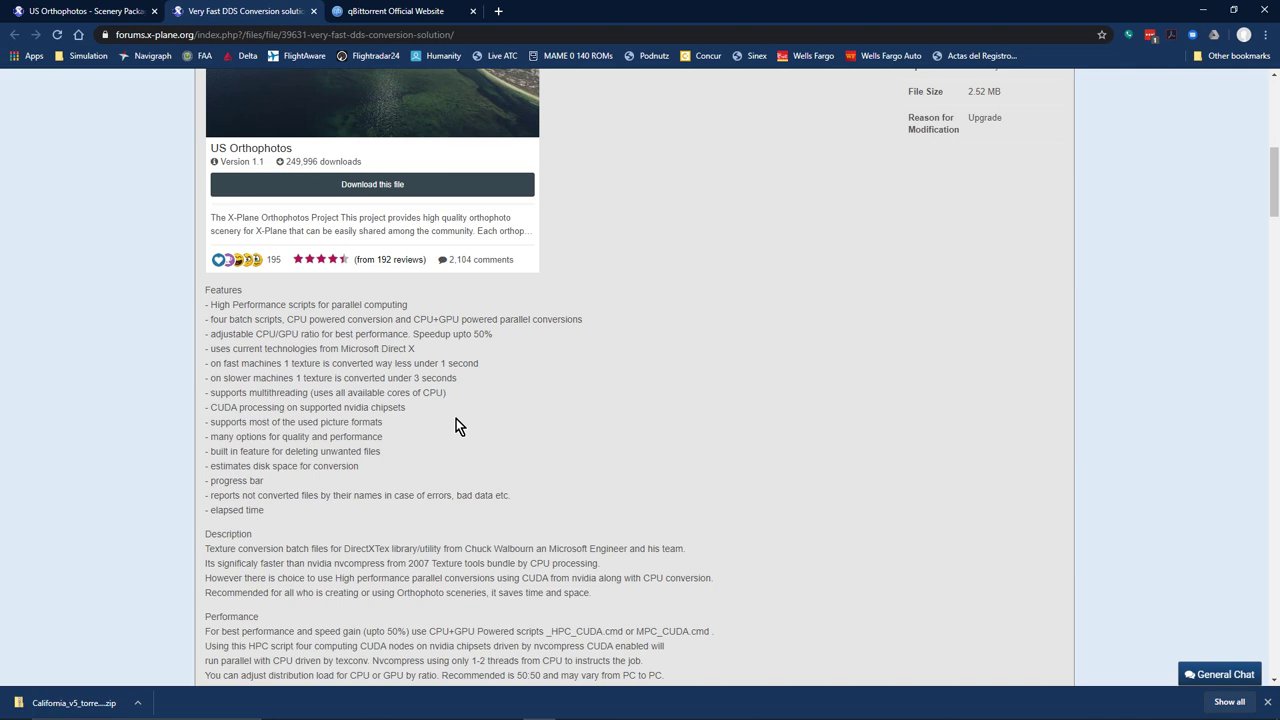
{"action": "scroll", "coordinate": [356, 388], "scroll_direction": "down", "scroll_amount": 3}
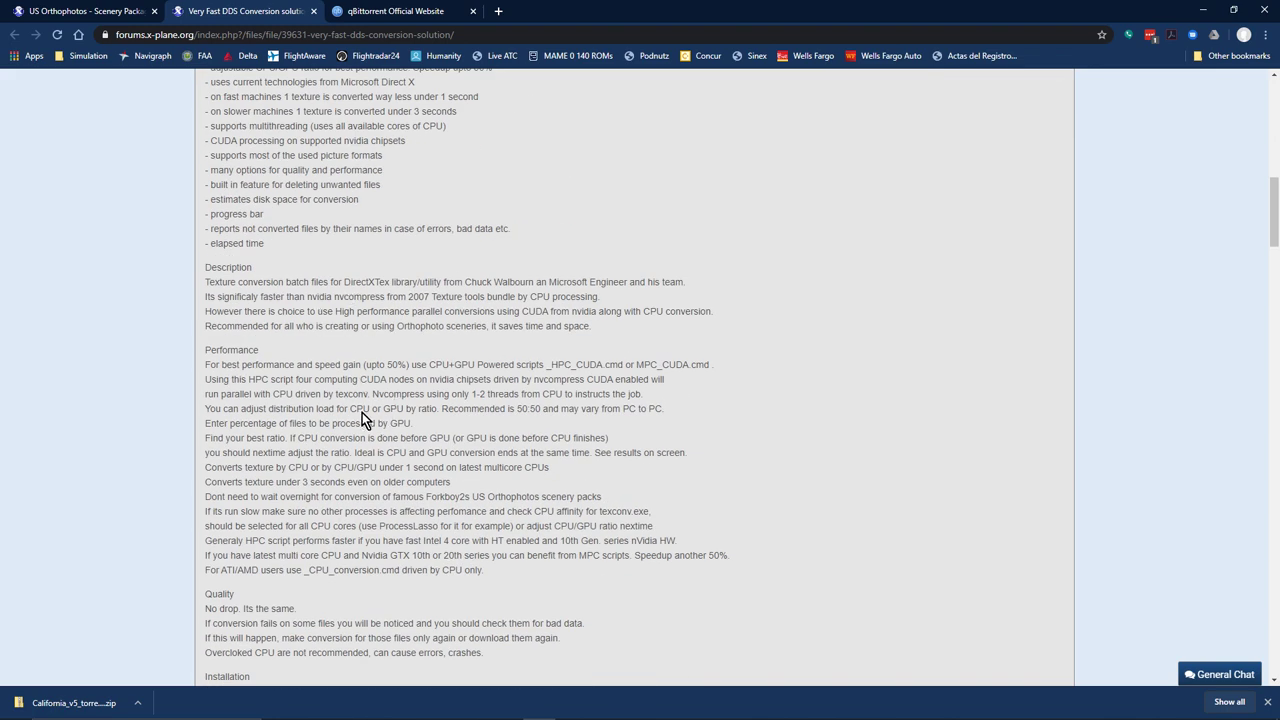
{"action": "scroll", "coordinate": [366, 418], "scroll_direction": "down", "scroll_amount": 2}
{"action": "scroll", "coordinate": [371, 405], "scroll_direction": "down", "scroll_amount": 2}
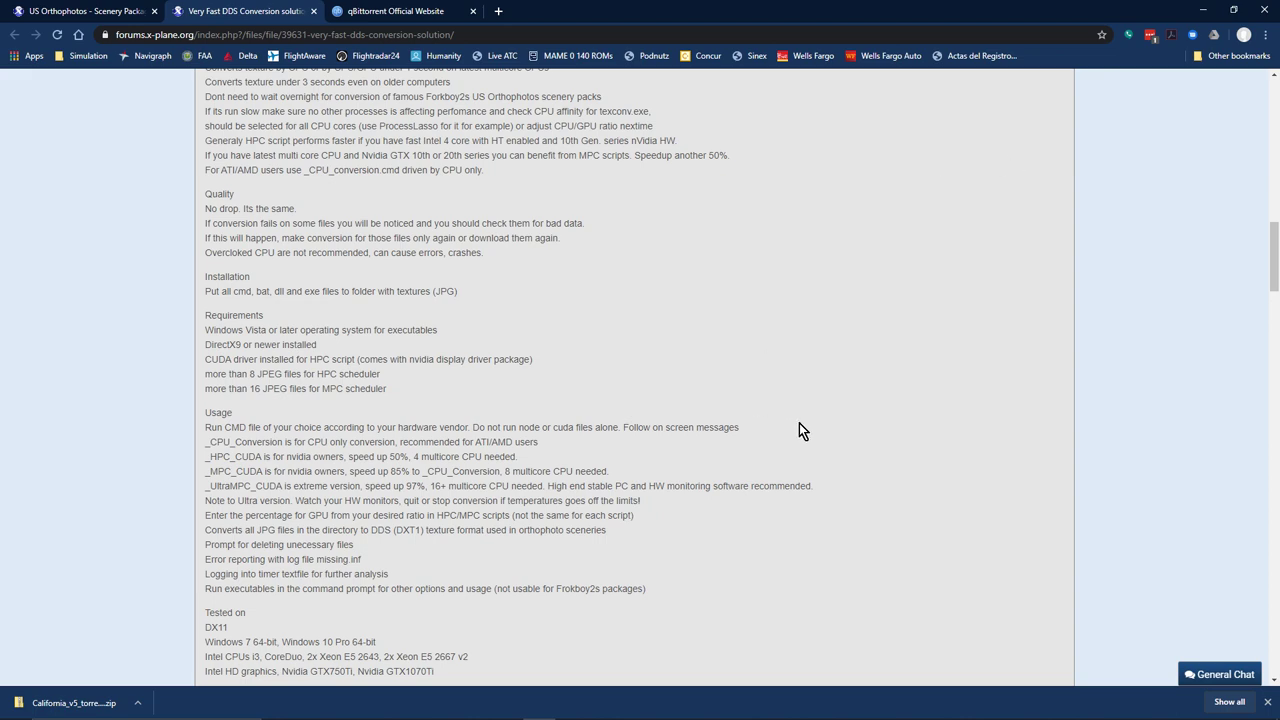
{"action": "scroll", "coordinate": [945, 335], "scroll_direction": "up", "scroll_amount": 10}
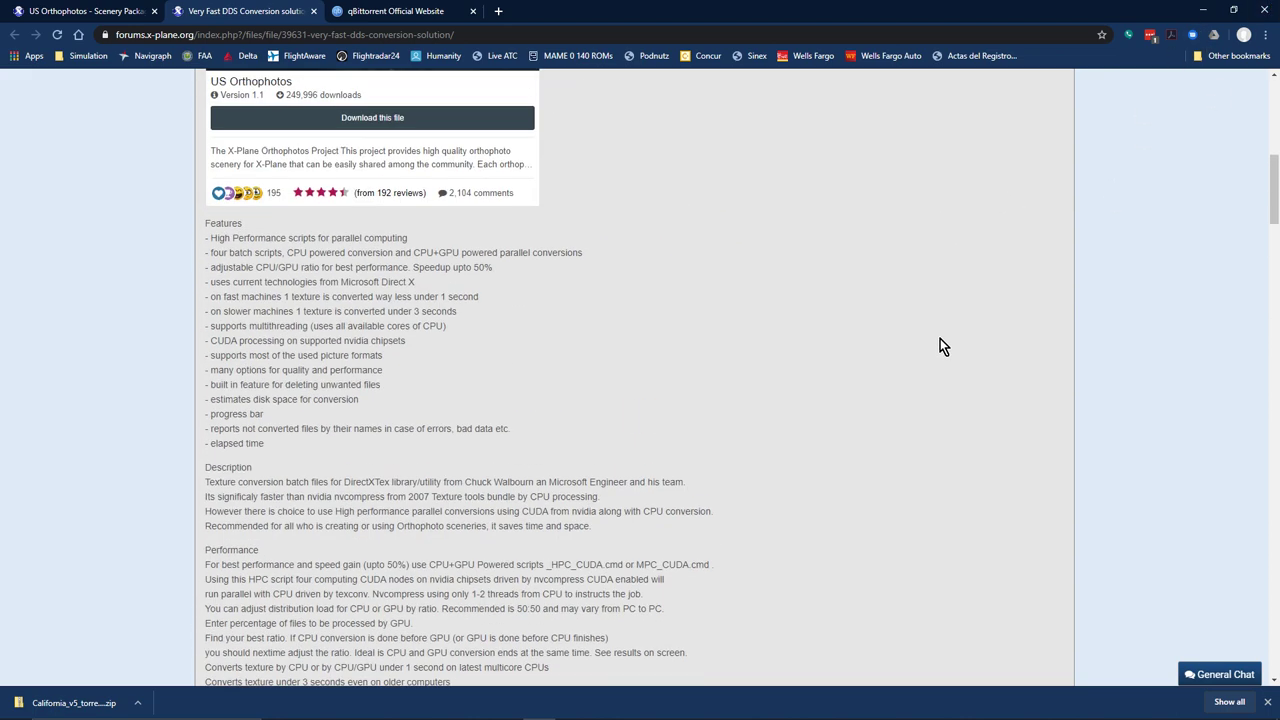
{"action": "left_click", "coordinate": [1203, 10]}
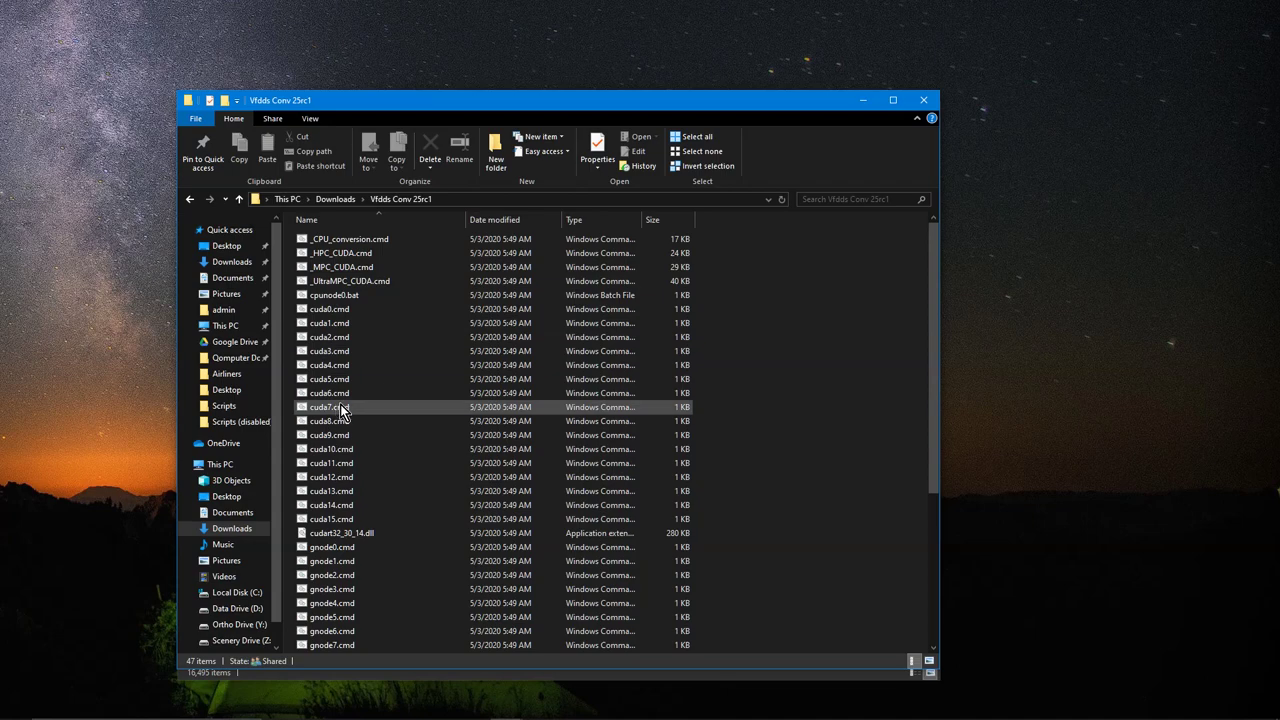
Copy all files in the Downloads\Vfdds Conv 25rc1 folder
{"action": "left_click", "coordinate": [522, 478]}
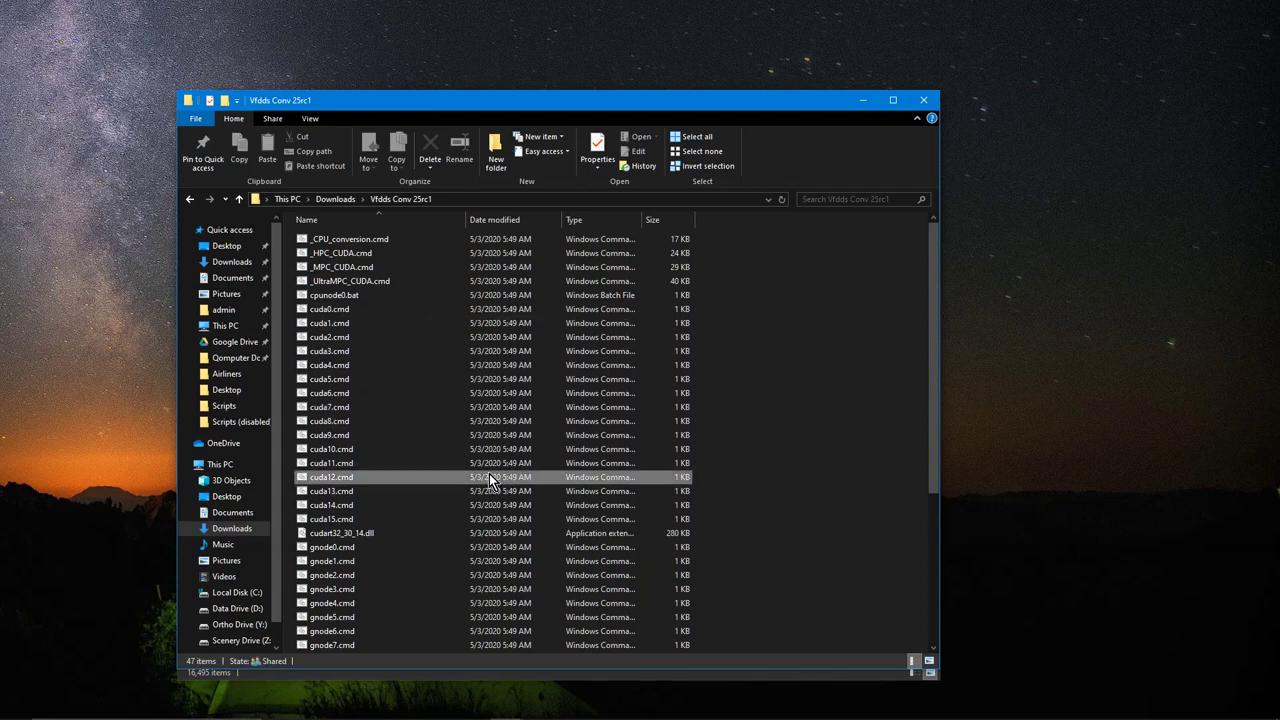
{"action": "key", "text": "ctrl+a"}
{"action": "right_click", "coordinate": [460, 437]}
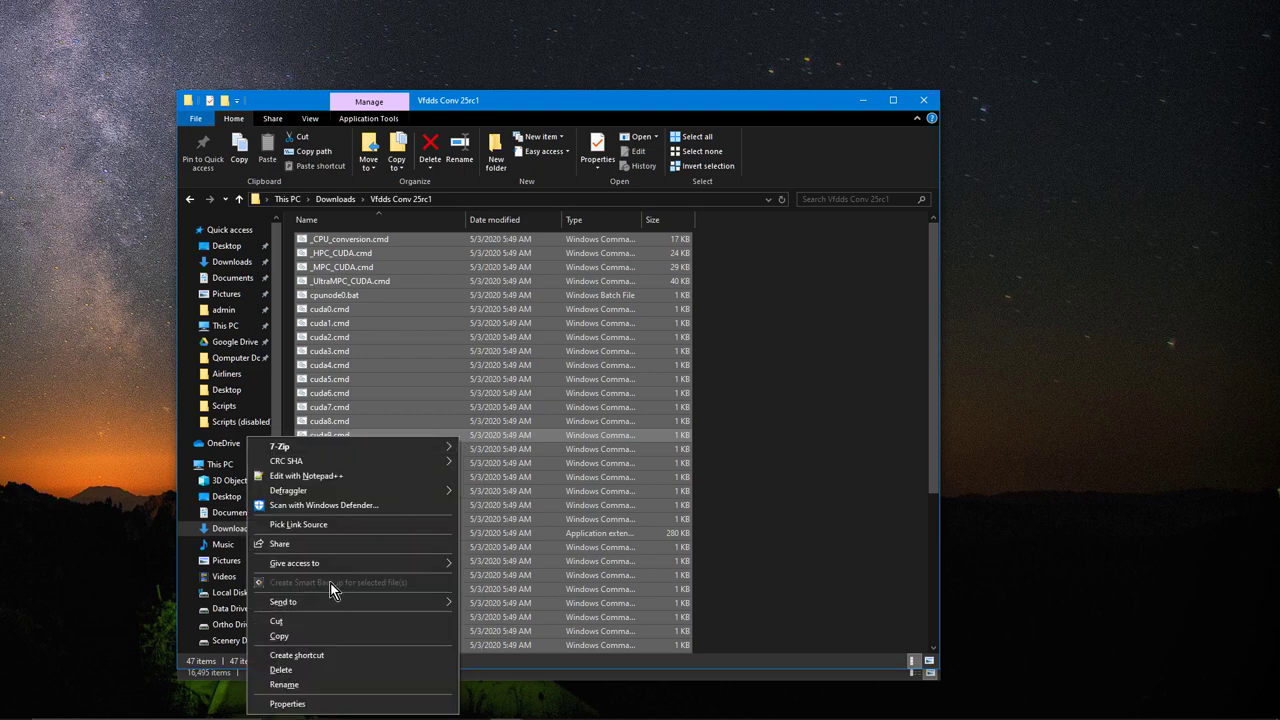
{"action": "left_click", "coordinate": [322, 636]}
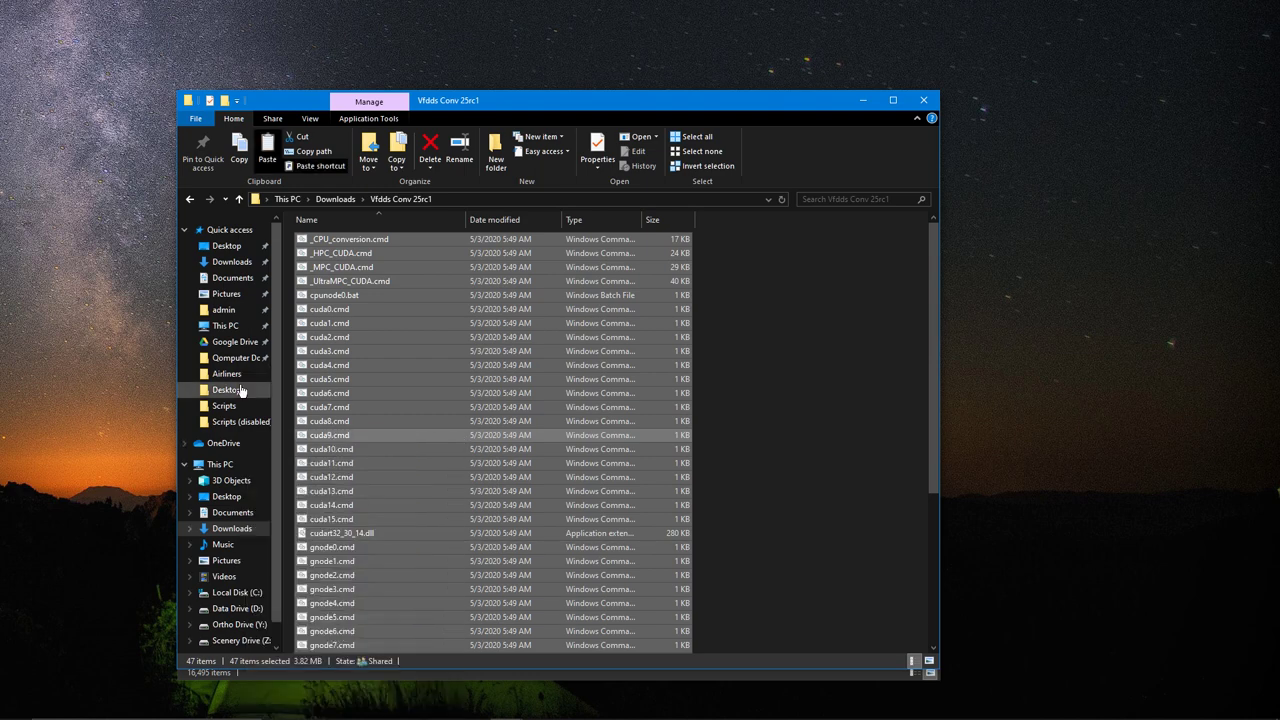
Paste the copied conversion files into the California_v5\z_ortho_California_v5\textures folder on Ortho Drive (Y:)
{"action": "left_click", "coordinate": [229, 466]}
{"action": "double_click", "coordinate": [690, 388]}
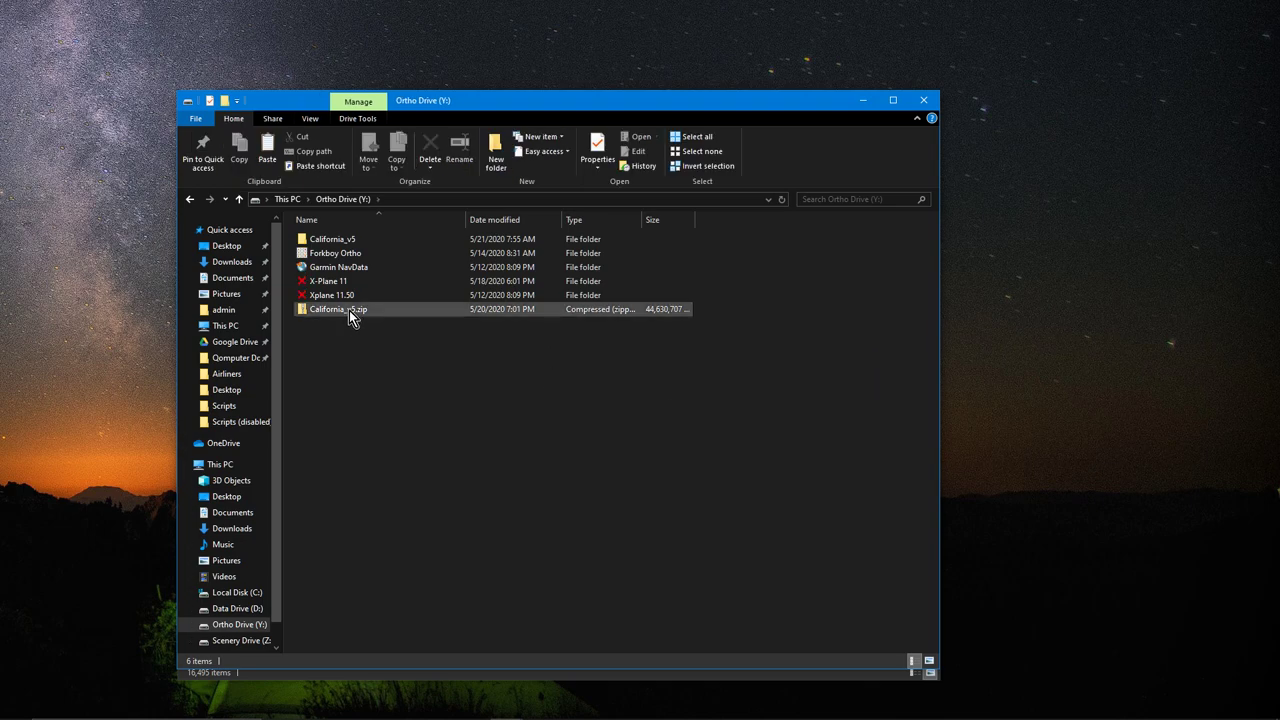
{"action": "double_click", "coordinate": [334, 241]}
{"action": "left_click", "coordinate": [340, 254]}
{"action": "double_click", "coordinate": [340, 254]}
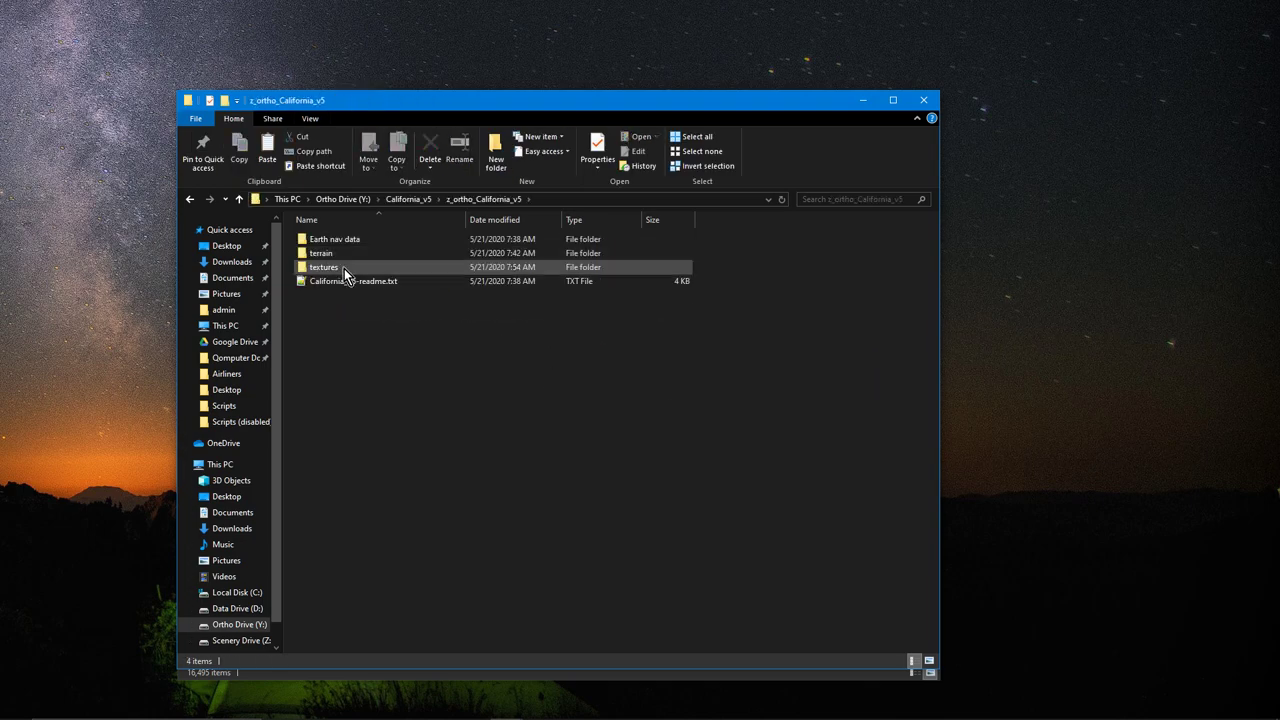
{"action": "double_click", "coordinate": [341, 269]}
{"action": "scroll", "coordinate": [824, 495], "scroll_direction": "down", "scroll_amount": 5}
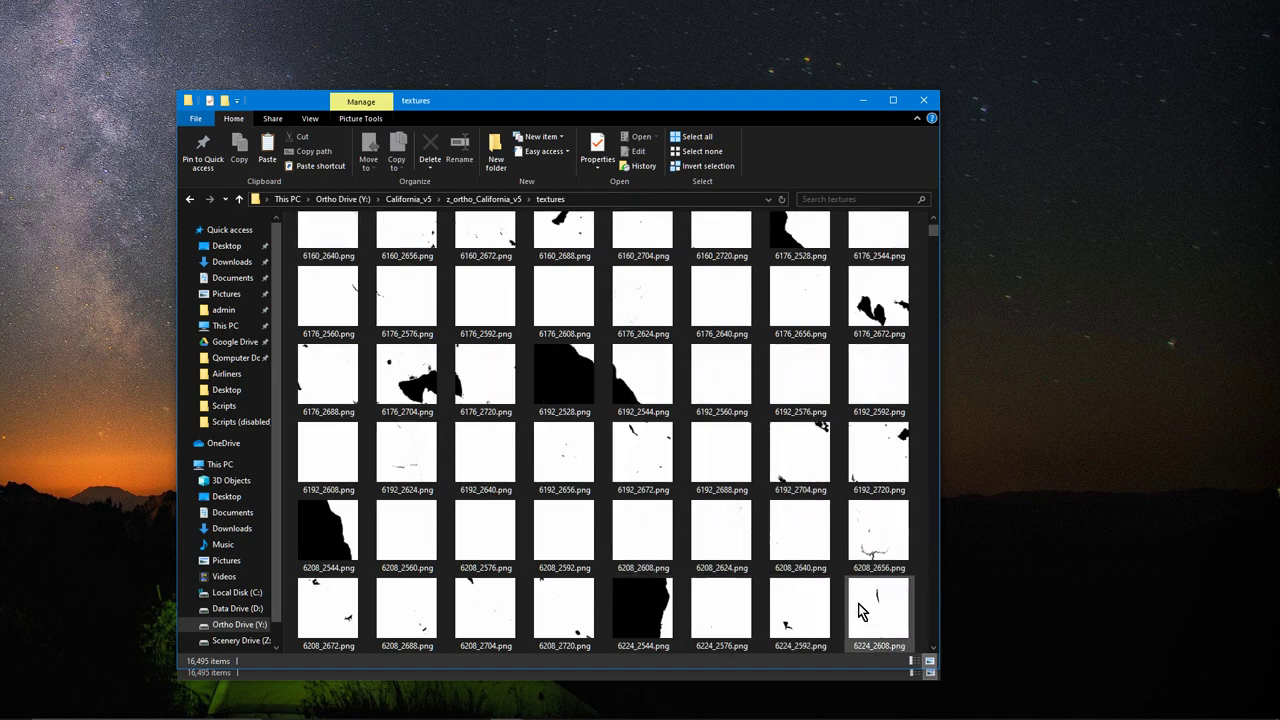
{"action": "left_click_drag", "start_coordinate": [931, 232], "coordinate": [934, 638]}
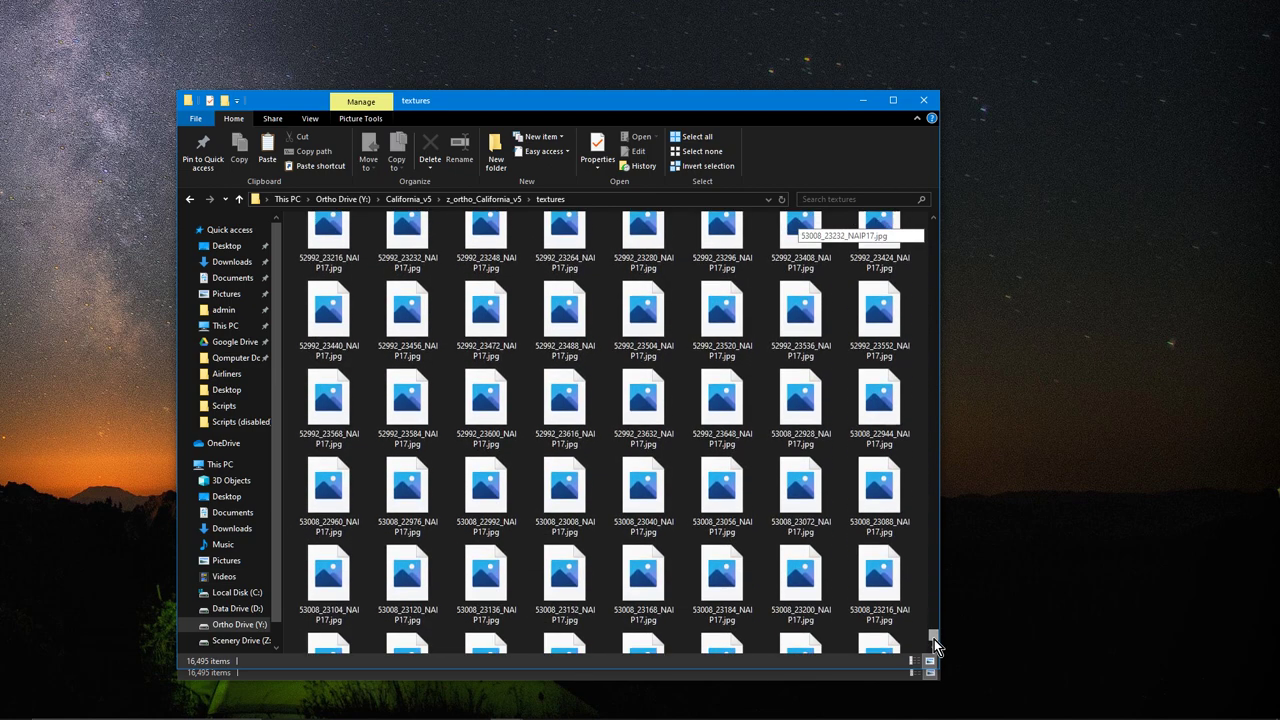
{"action": "right_click", "coordinate": [889, 612]}
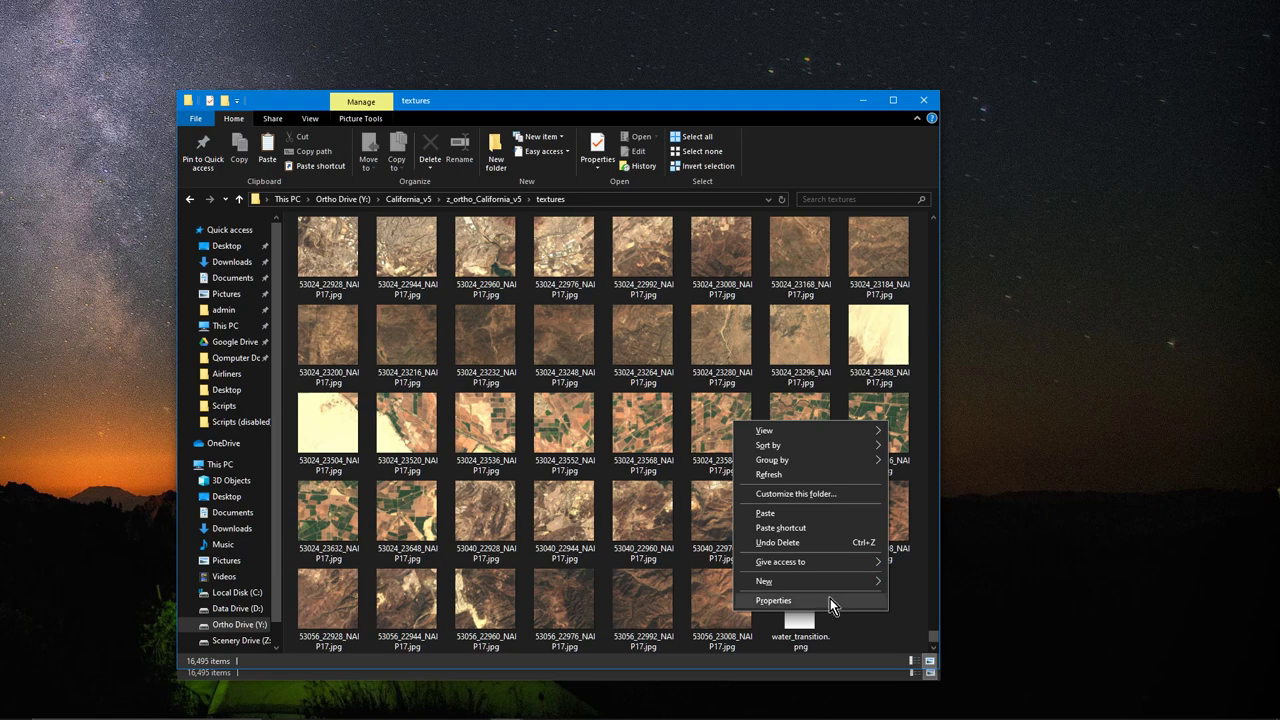
{"action": "left_click", "coordinate": [772, 513]}
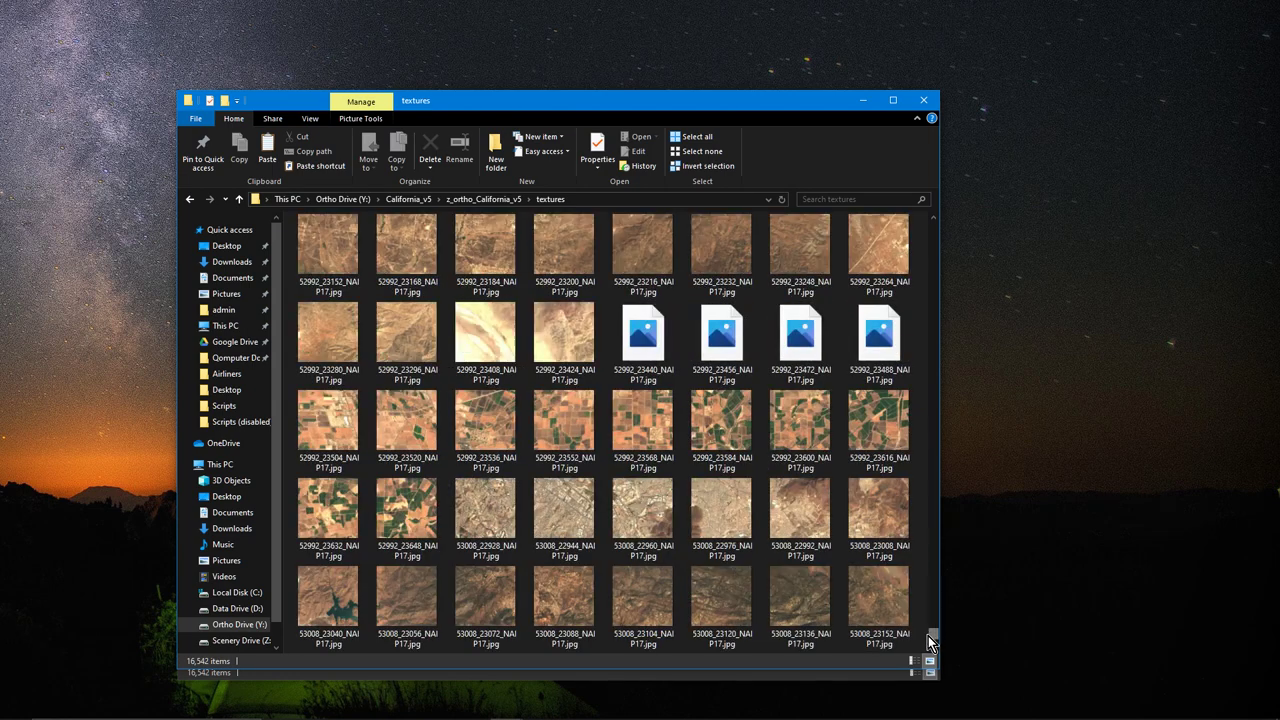
Run _MPC_CUDA.cmd from the textures folder and clear the other folder window and the Complete 11k.JPG photo from view
{"action": "left_click_drag", "start_coordinate": [932, 632], "coordinate": [918, 220]}
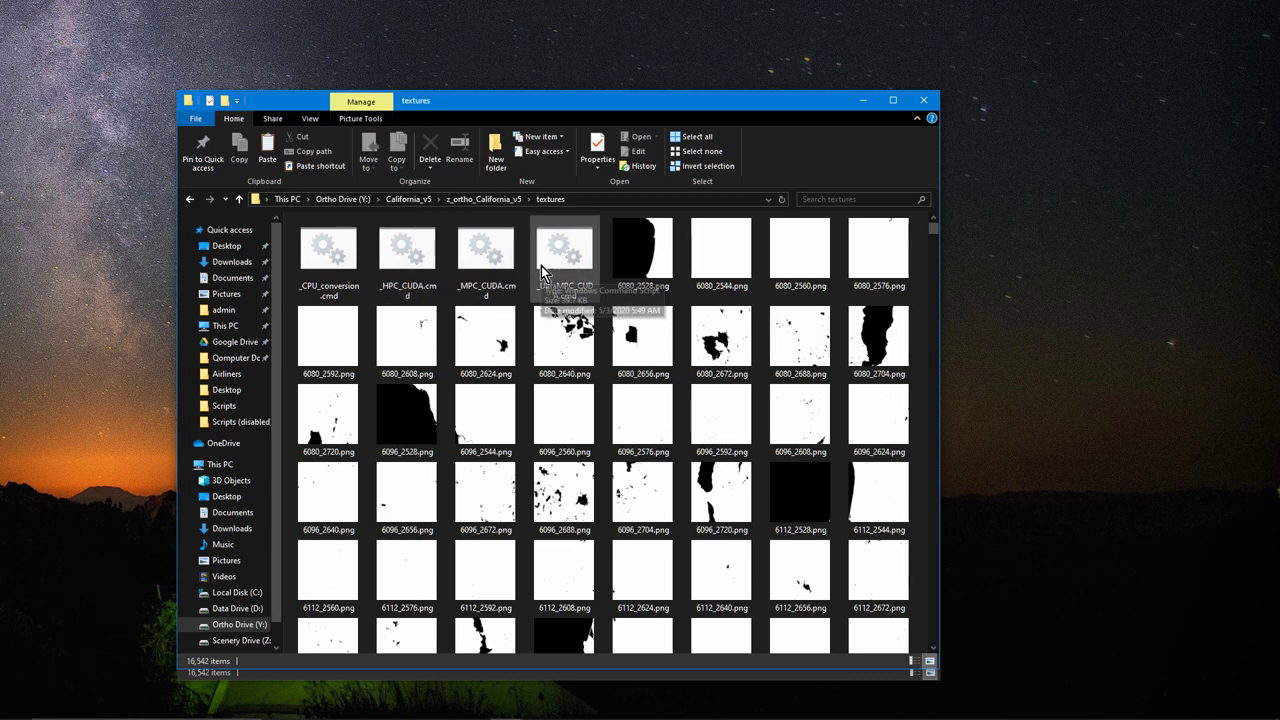
{"action": "double_click", "coordinate": [481, 257]}
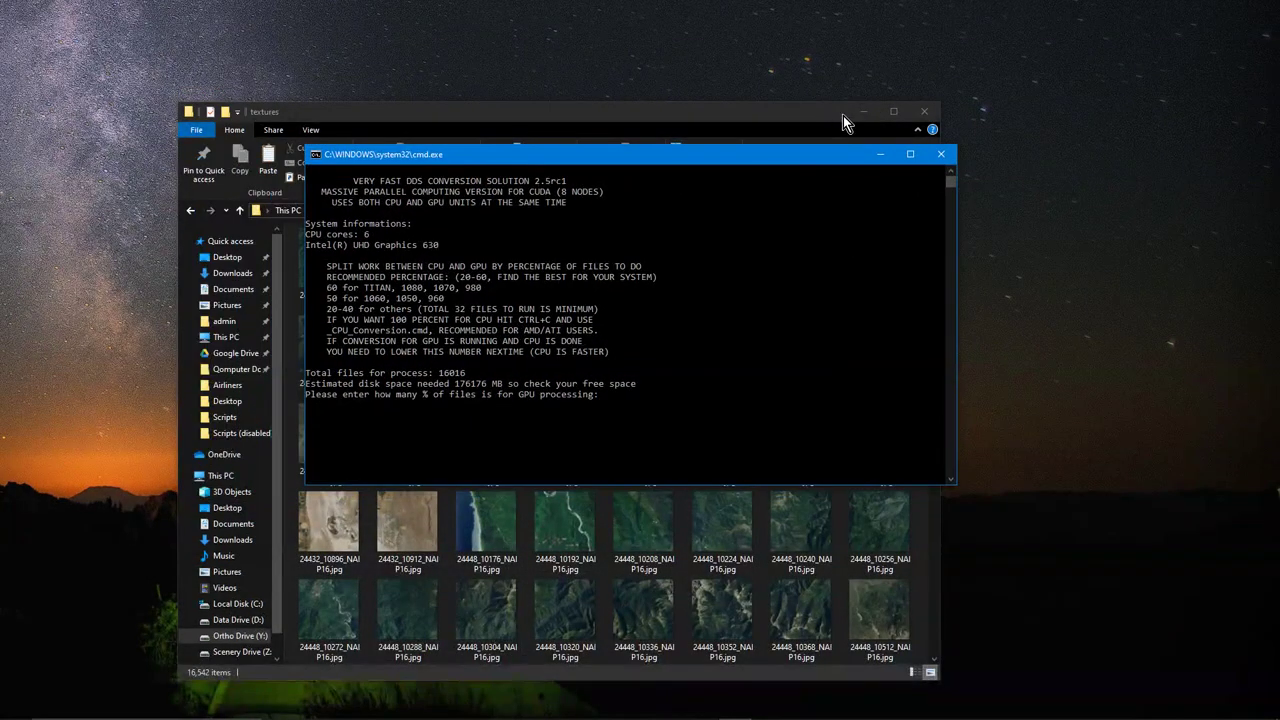
{"action": "left_click", "coordinate": [860, 111]}
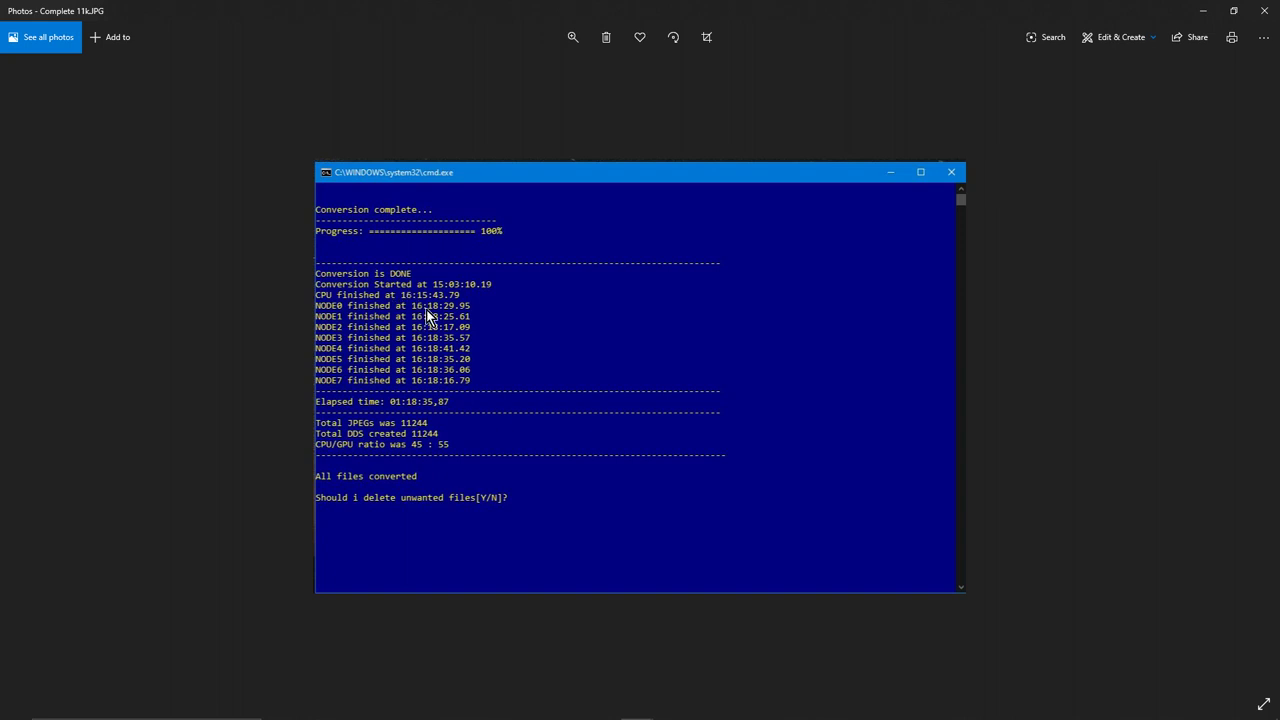
{"action": "left_click", "coordinate": [1264, 10]}
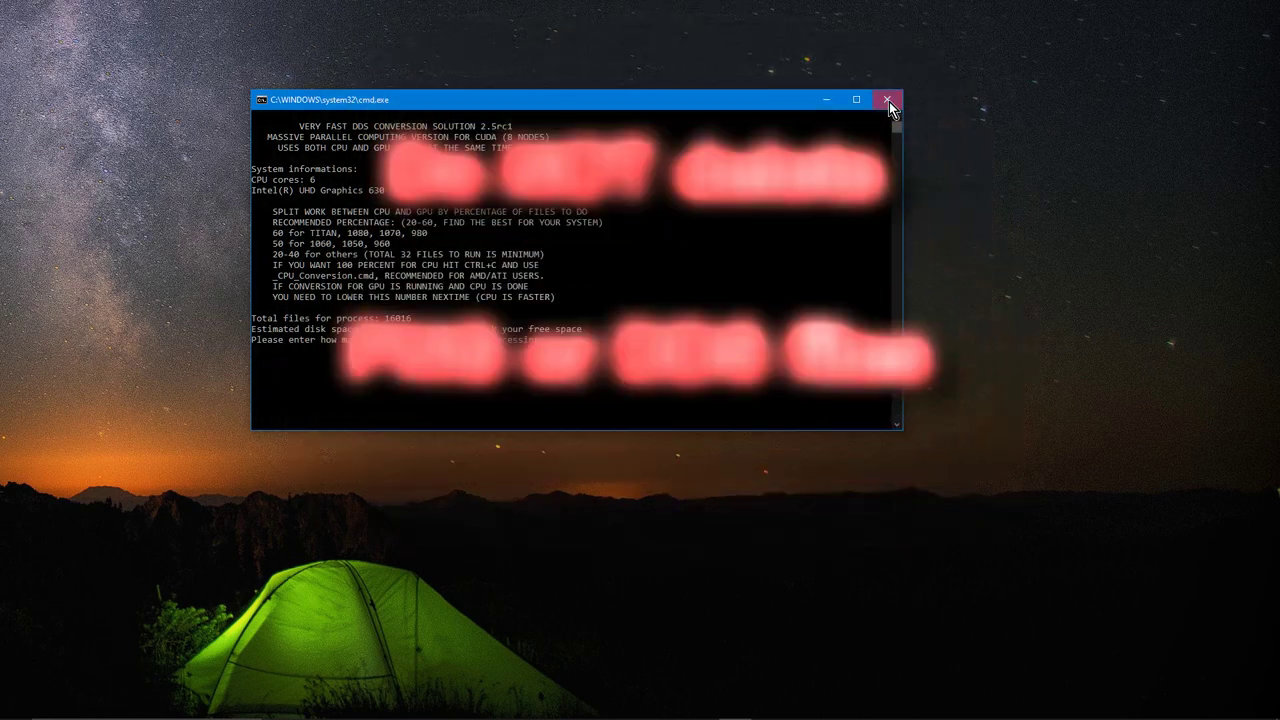
Close the conversion console and delete _CPU_conversion.cmd, _HPC_CUDA.cmd, _MPC_CUDA.cmd and _UltraMPC_CUDA.cmd from the California_v5\z_ortho_California_v5\textures folder on Ortho Drive (Y:)
{"action": "left_click", "coordinate": [888, 101]}
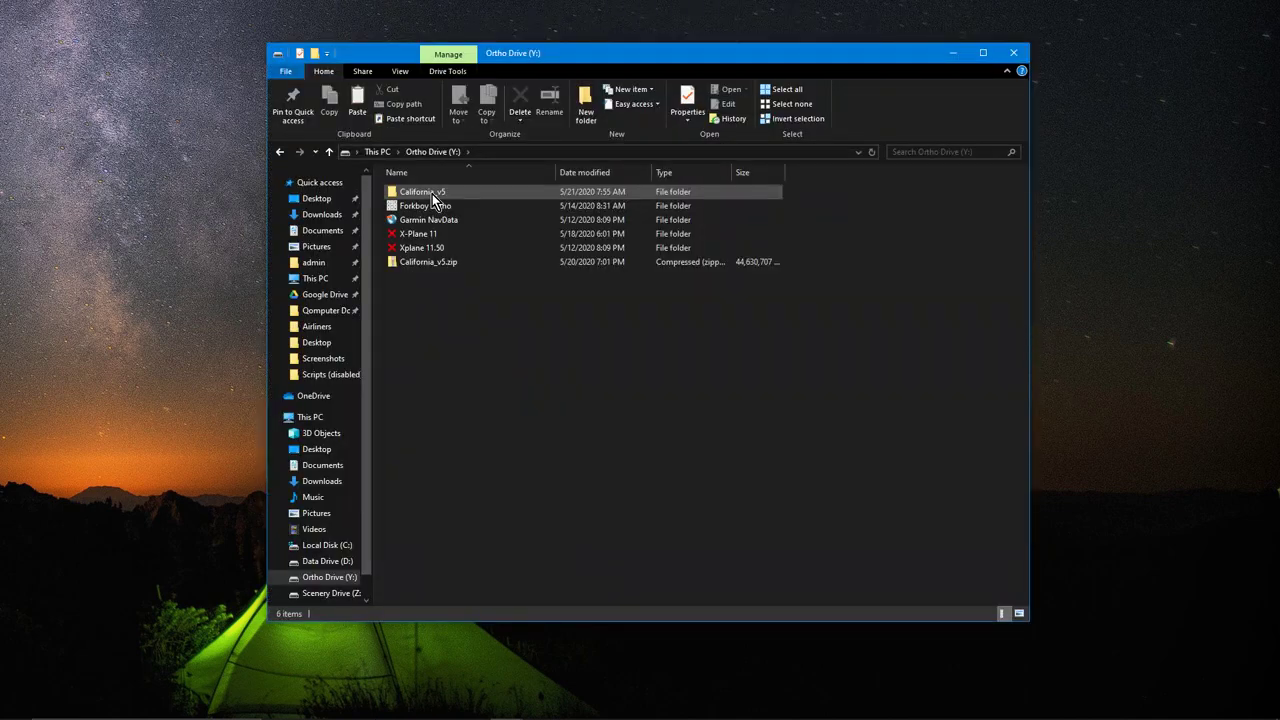
{"action": "double_click", "coordinate": [433, 199]}
{"action": "double_click", "coordinate": [450, 210]}
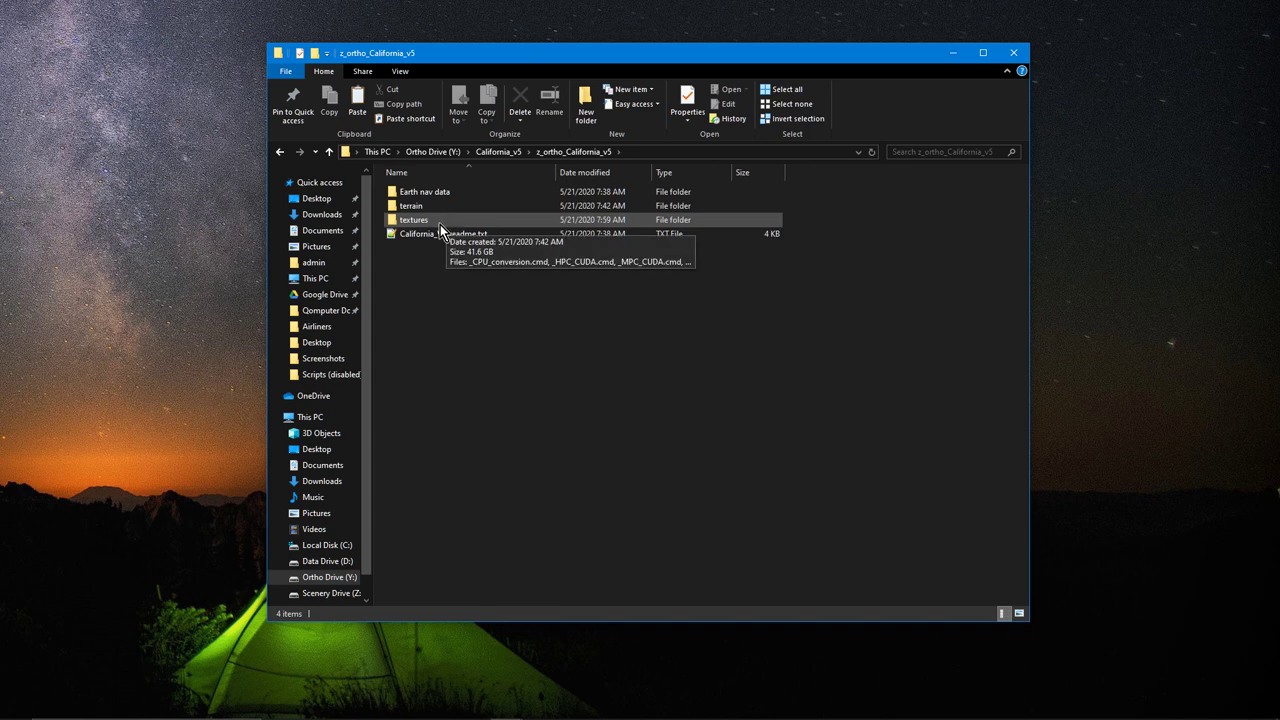
{"action": "double_click", "coordinate": [440, 224]}
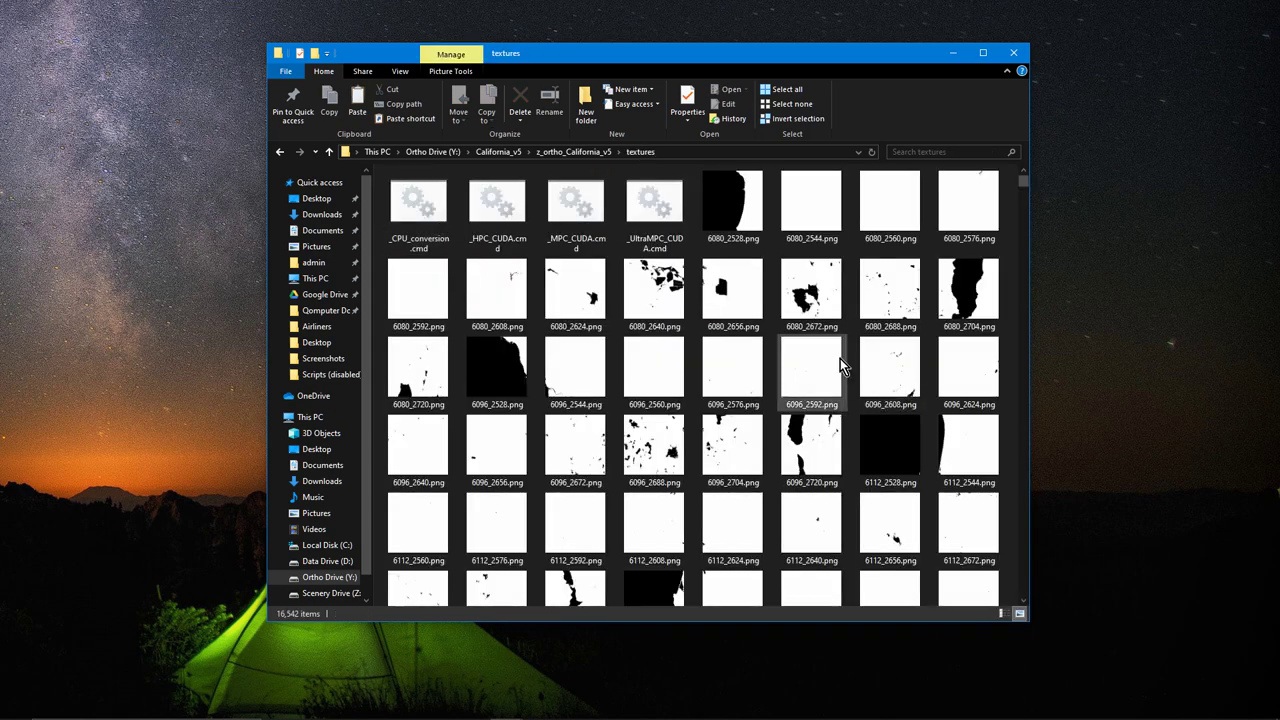
{"action": "left_click", "coordinate": [420, 210]}
{"action": "left_click", "coordinate": [655, 212], "text": "shift"}
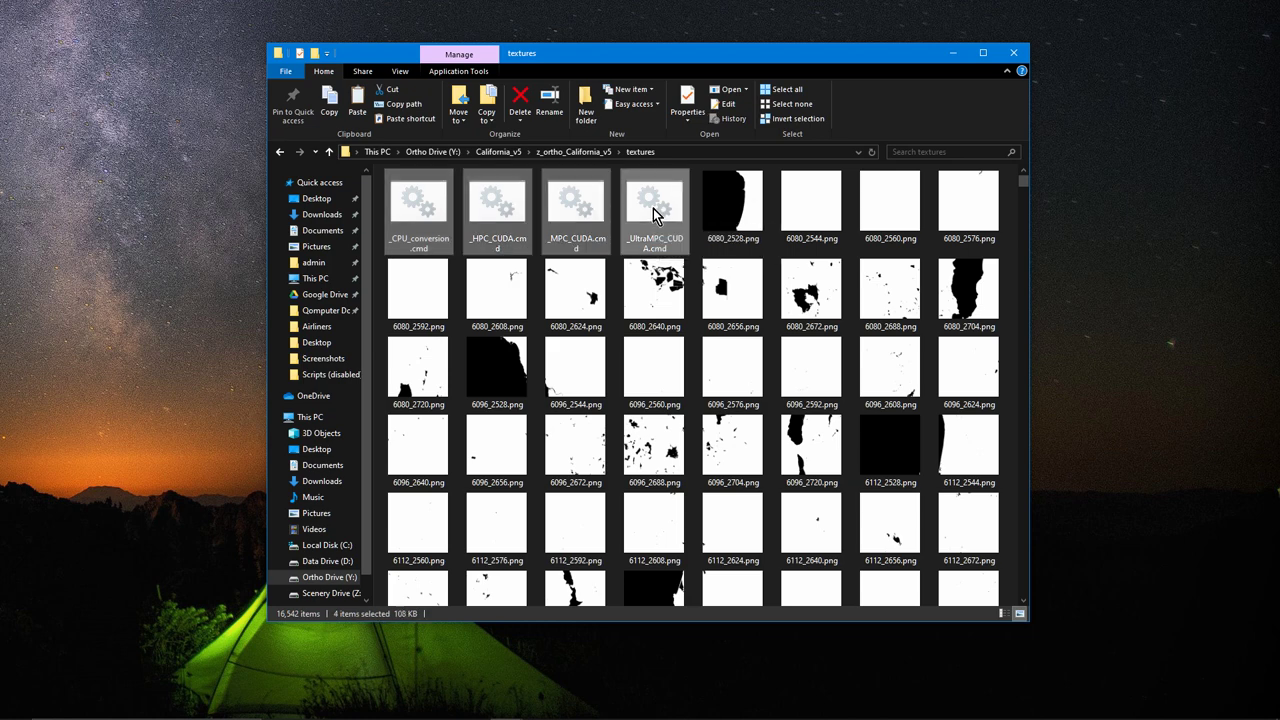
{"action": "right_click", "coordinate": [588, 212]}
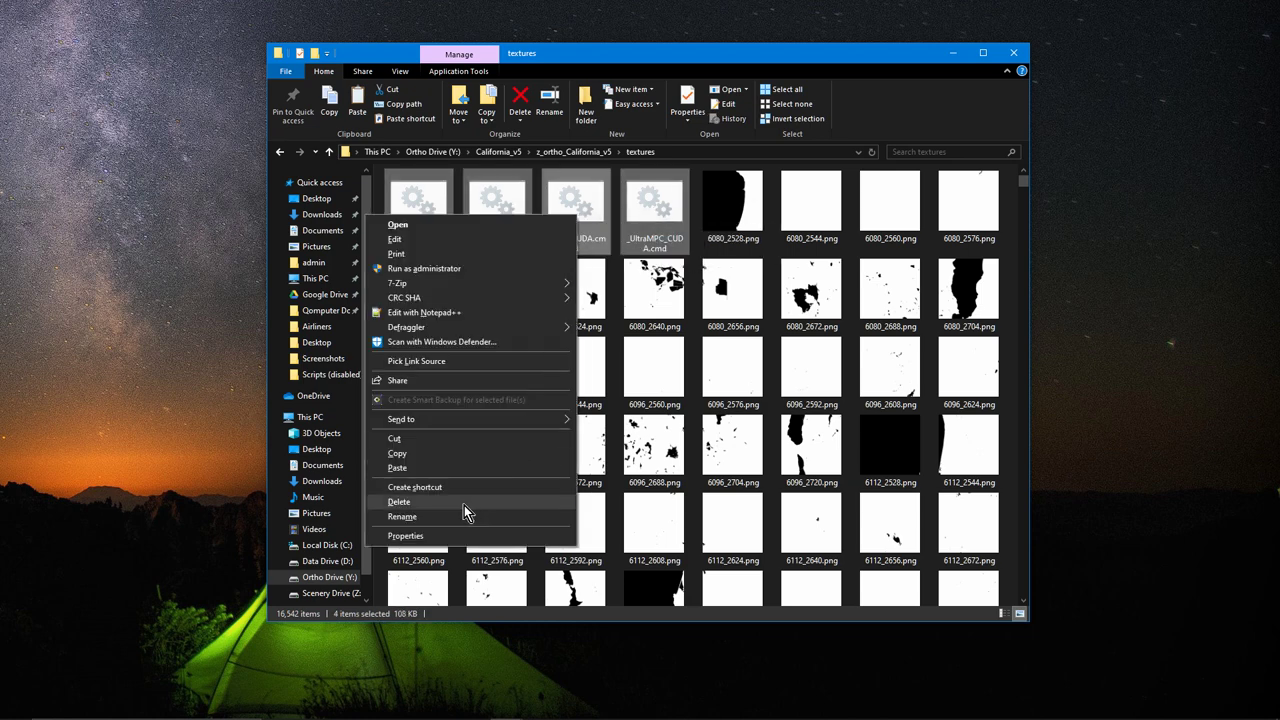
{"action": "left_click", "coordinate": [460, 505]}
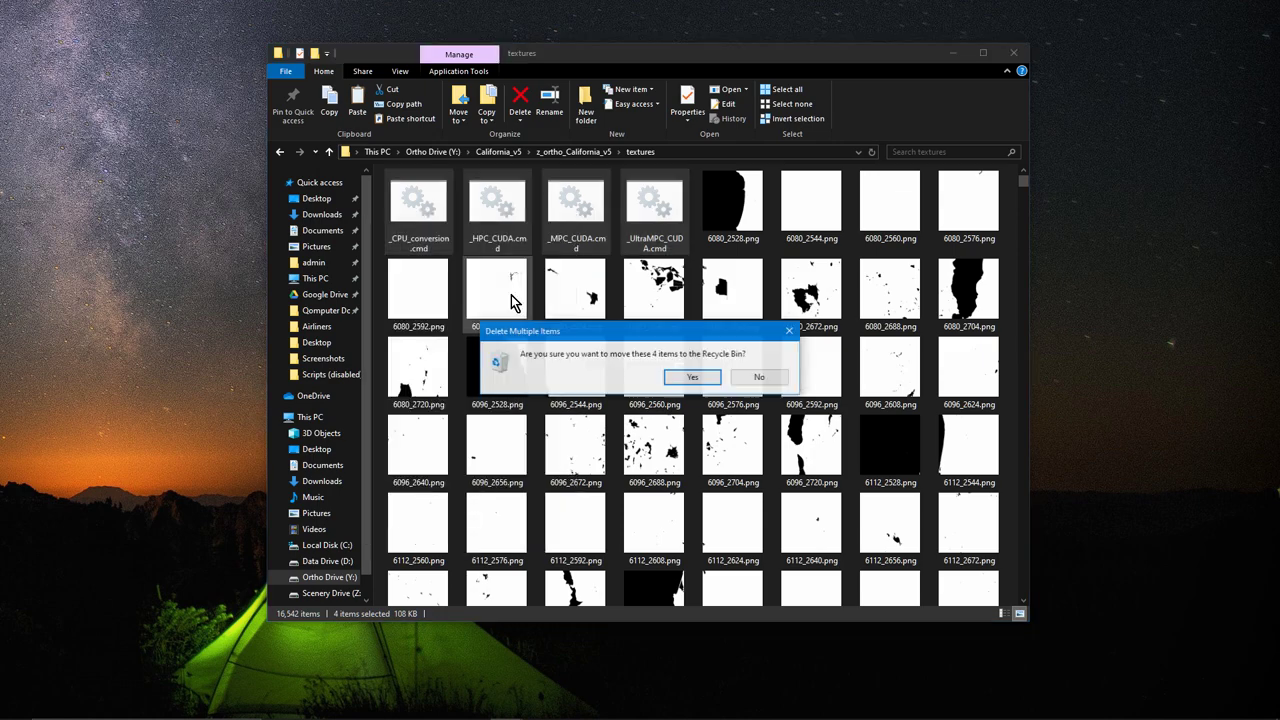
{"action": "left_click", "coordinate": [714, 383]}
Delete the remaining conversion files from cpunode0.bat through Texture Converted Tutorial.pdf plus zlib1.dll in the textures folder, keeping water_transition.png
{"action": "left_click_drag", "start_coordinate": [1026, 184], "coordinate": [1026, 611]}
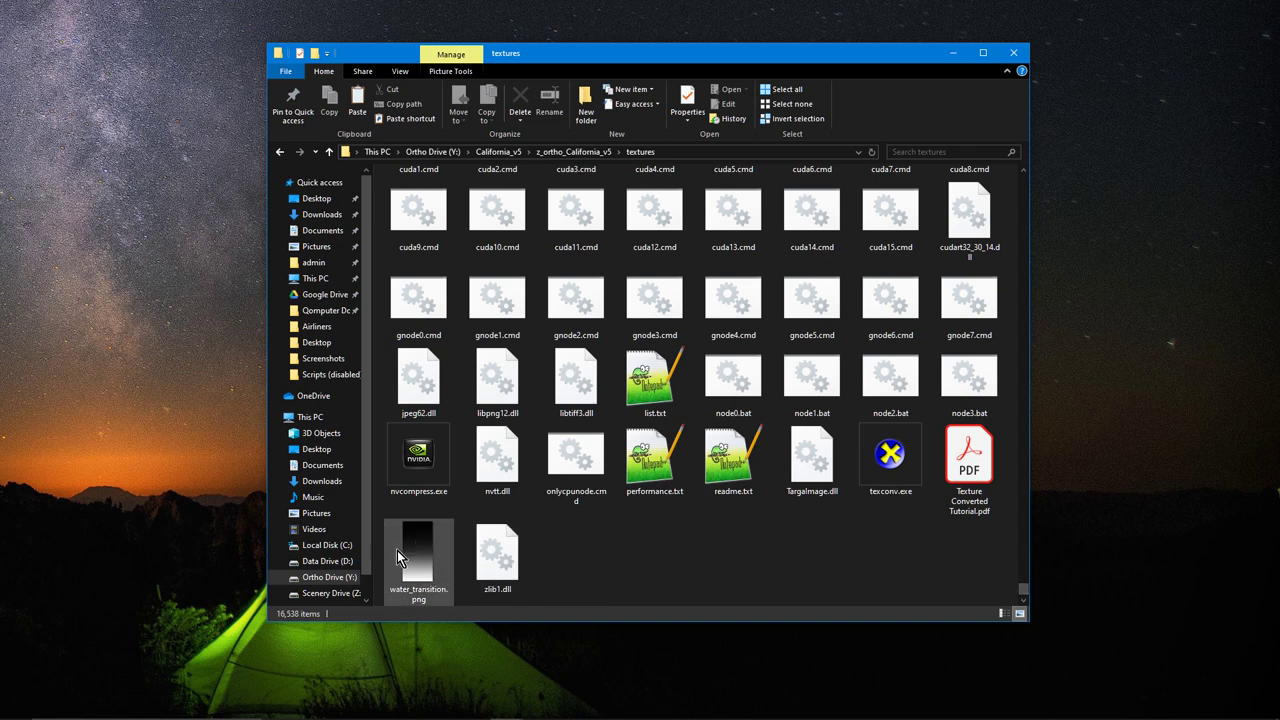
{"action": "mouse_move", "coordinate": [420, 545]}
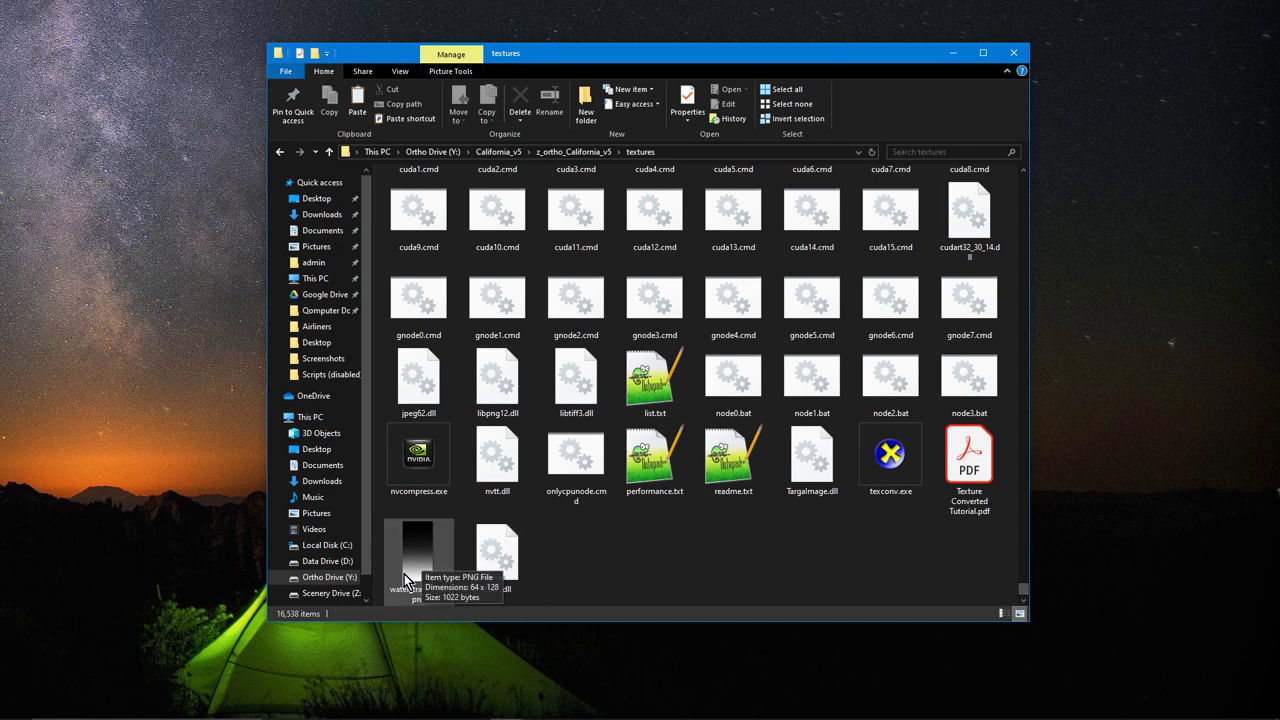
{"action": "scroll", "coordinate": [540, 370], "scroll_direction": "up", "scroll_amount": 2}
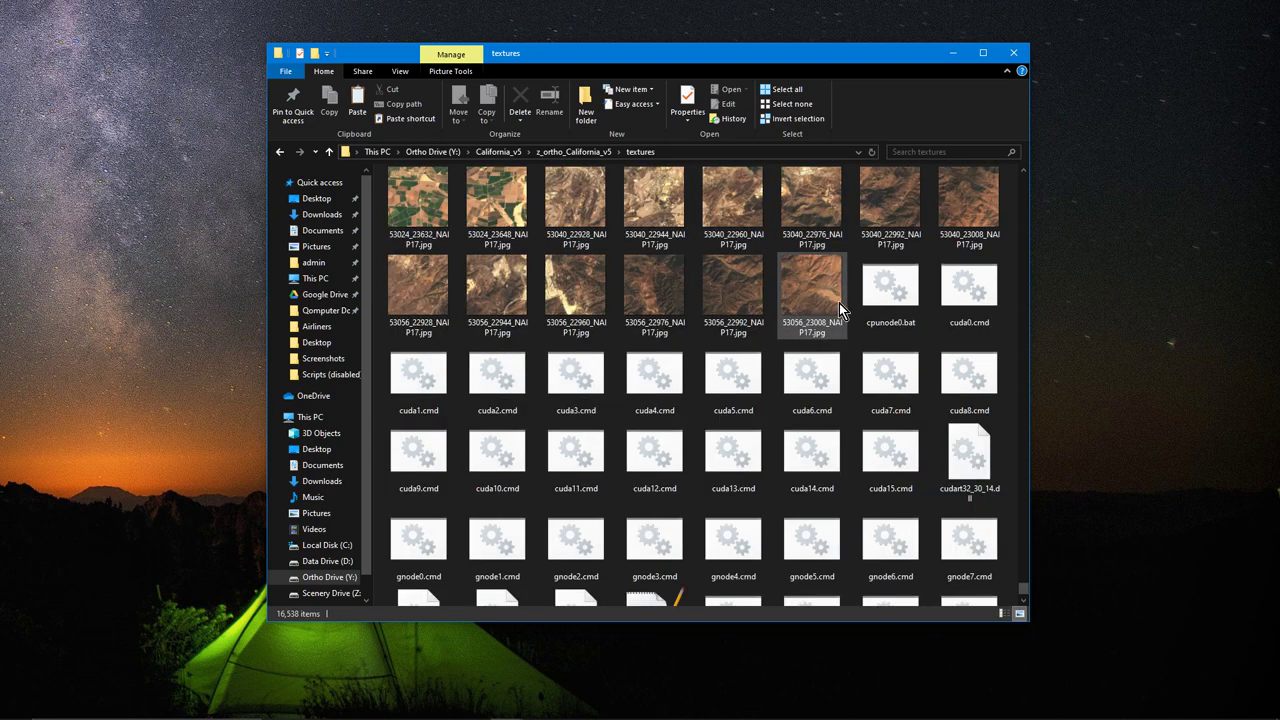
{"action": "left_click", "coordinate": [880, 288]}
{"action": "scroll", "coordinate": [888, 340], "scroll_direction": "down", "scroll_amount": 3}
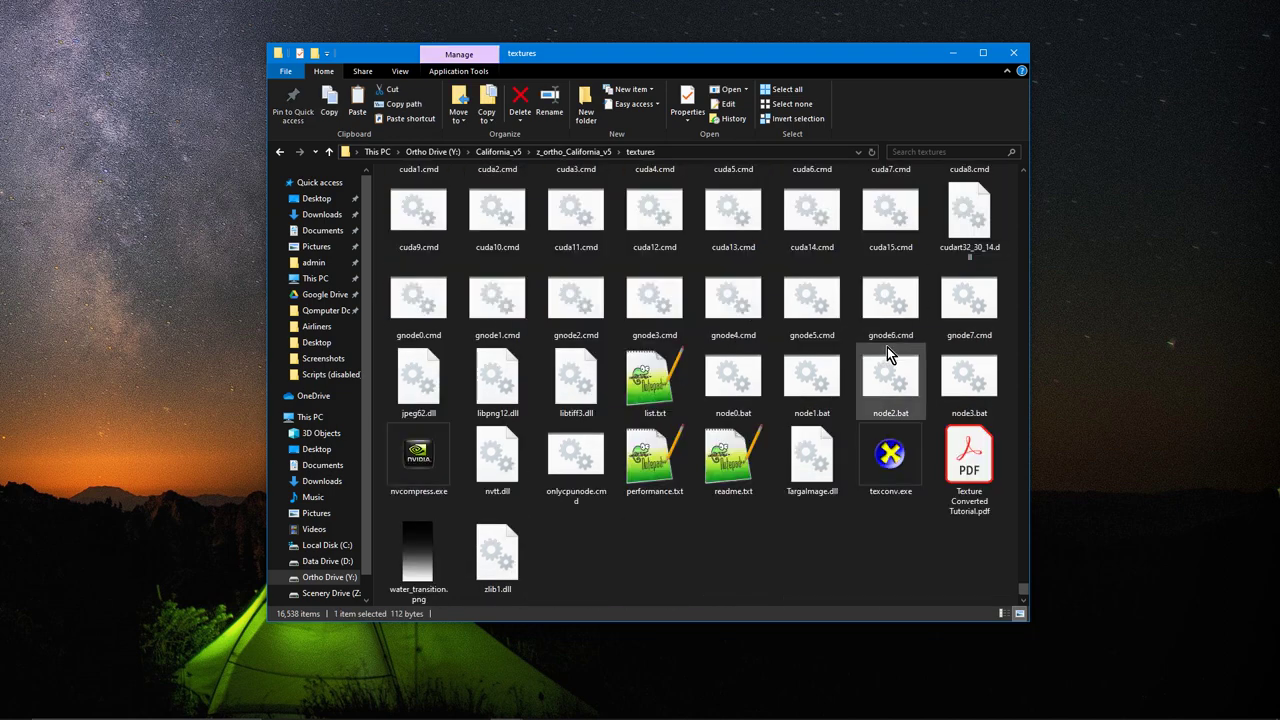
{"action": "left_click", "coordinate": [978, 470], "text": "shift"}
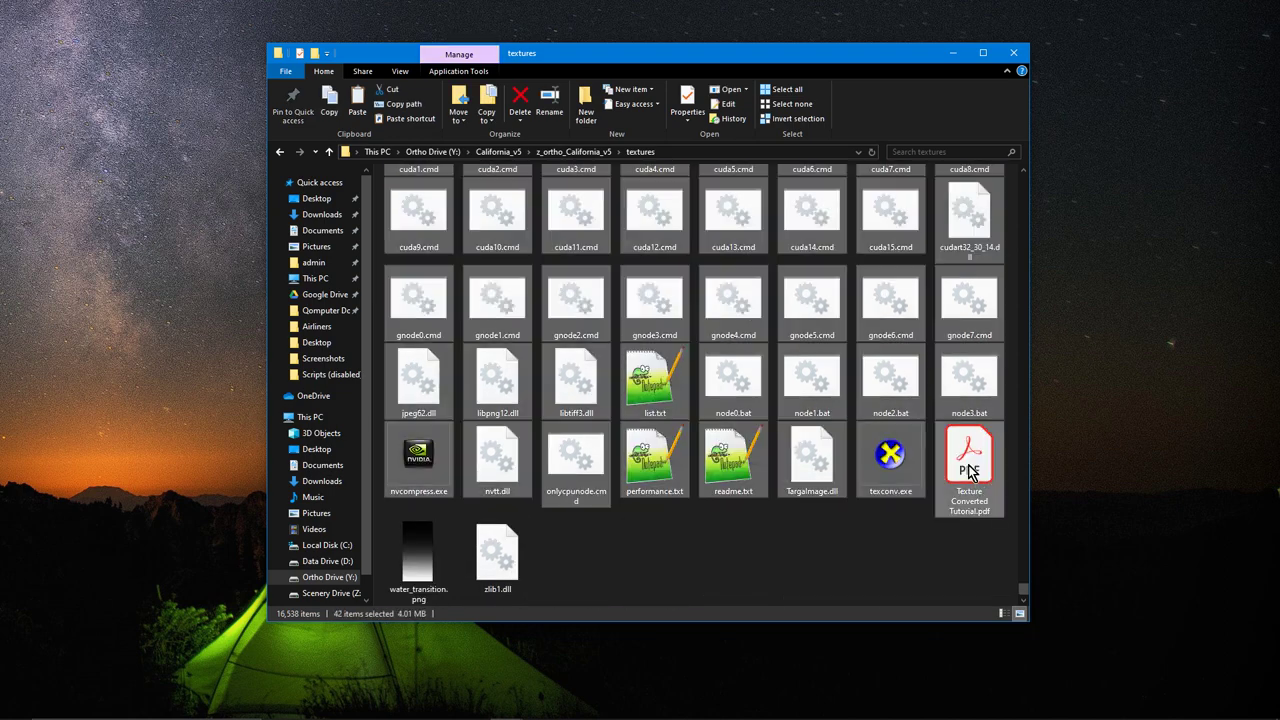
{"action": "left_click", "coordinate": [493, 568], "text": "ctrl"}
{"action": "right_click", "coordinate": [502, 476]}
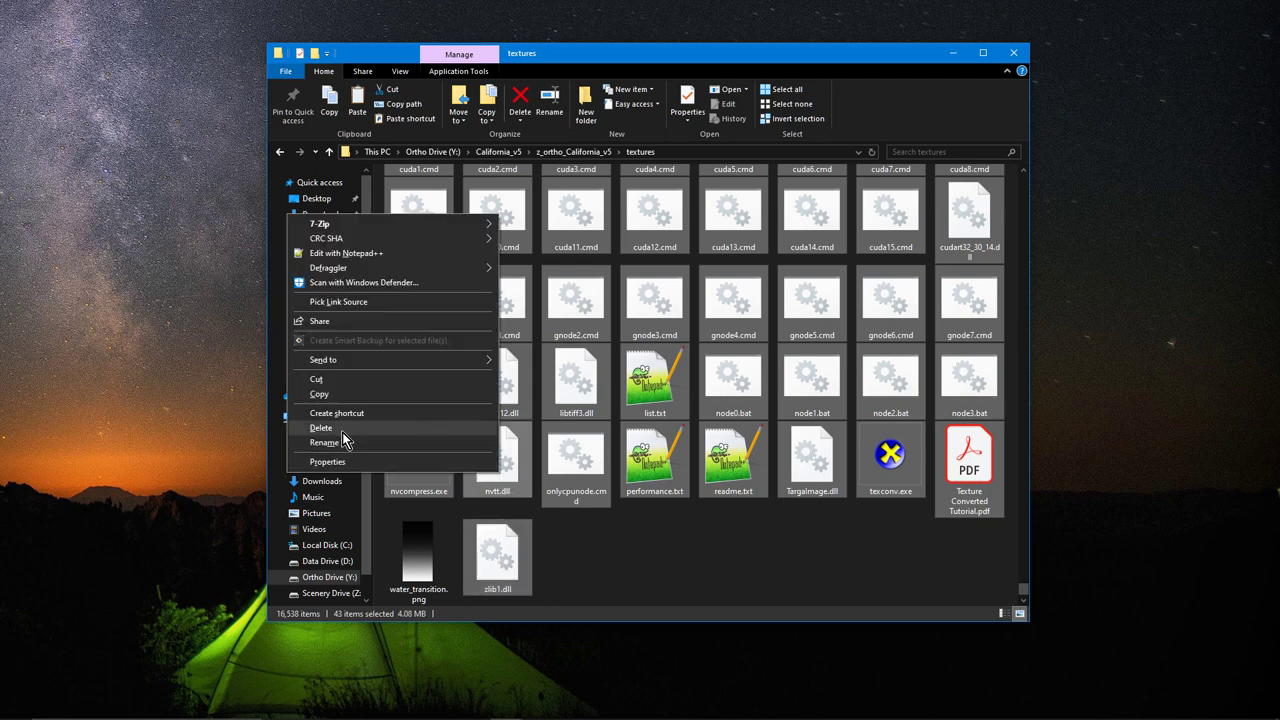
{"action": "left_click", "coordinate": [342, 430]}
{"action": "left_click", "coordinate": [690, 376]}
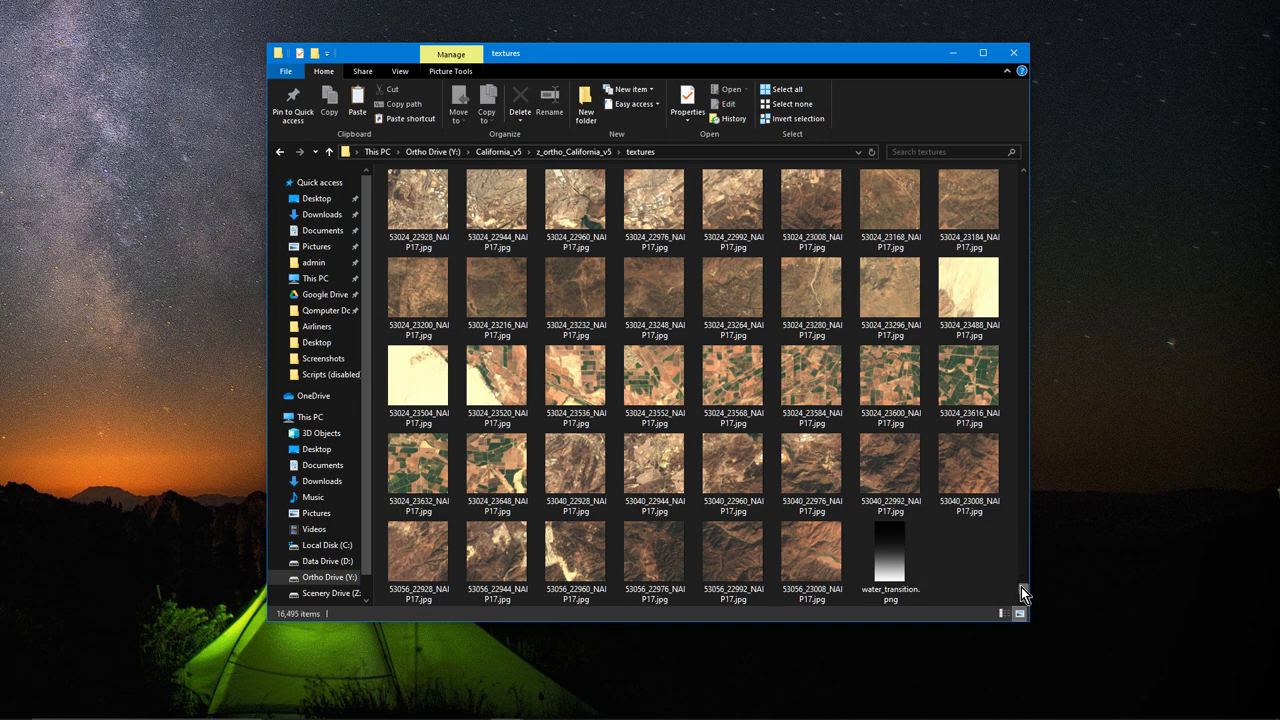
{"action": "left_click_drag", "start_coordinate": [1021, 571], "coordinate": [1017, 178]}
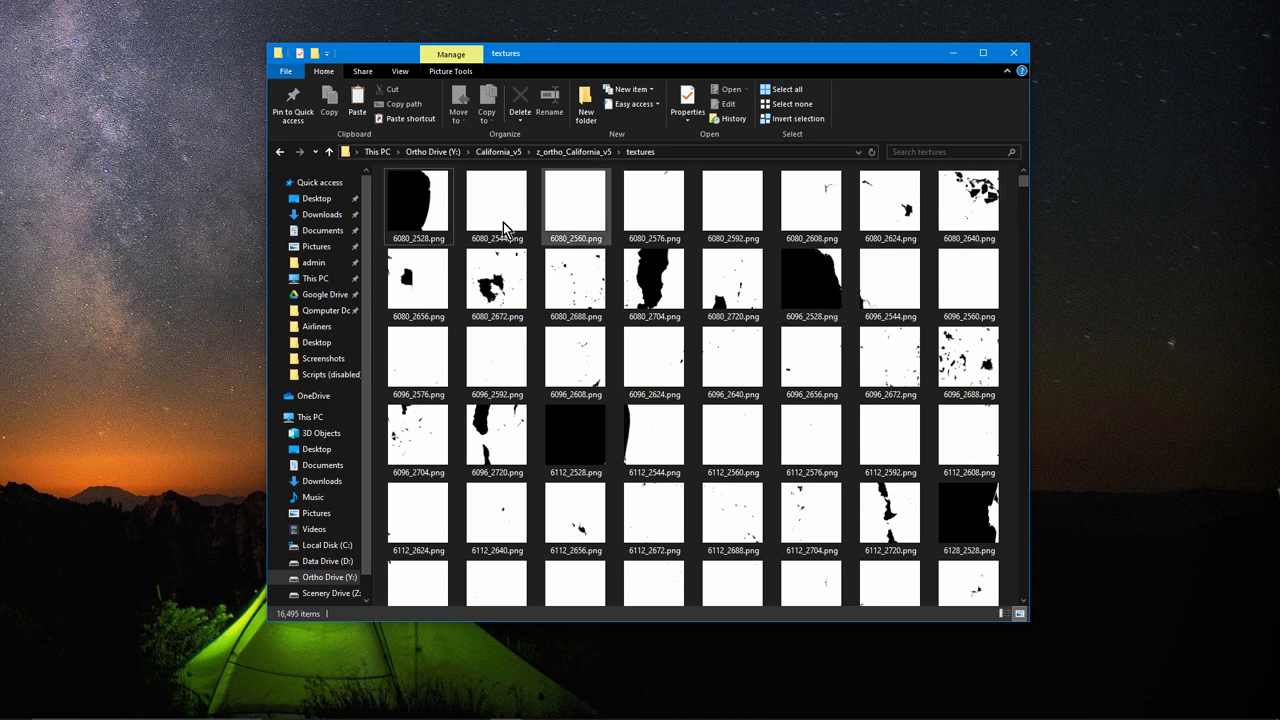
Copy the +30-120, +30-130 and +40-130 folders from California_v5\yOrtho4XP_Overlays\Earth nav data
{"action": "left_click", "coordinate": [281, 155]}
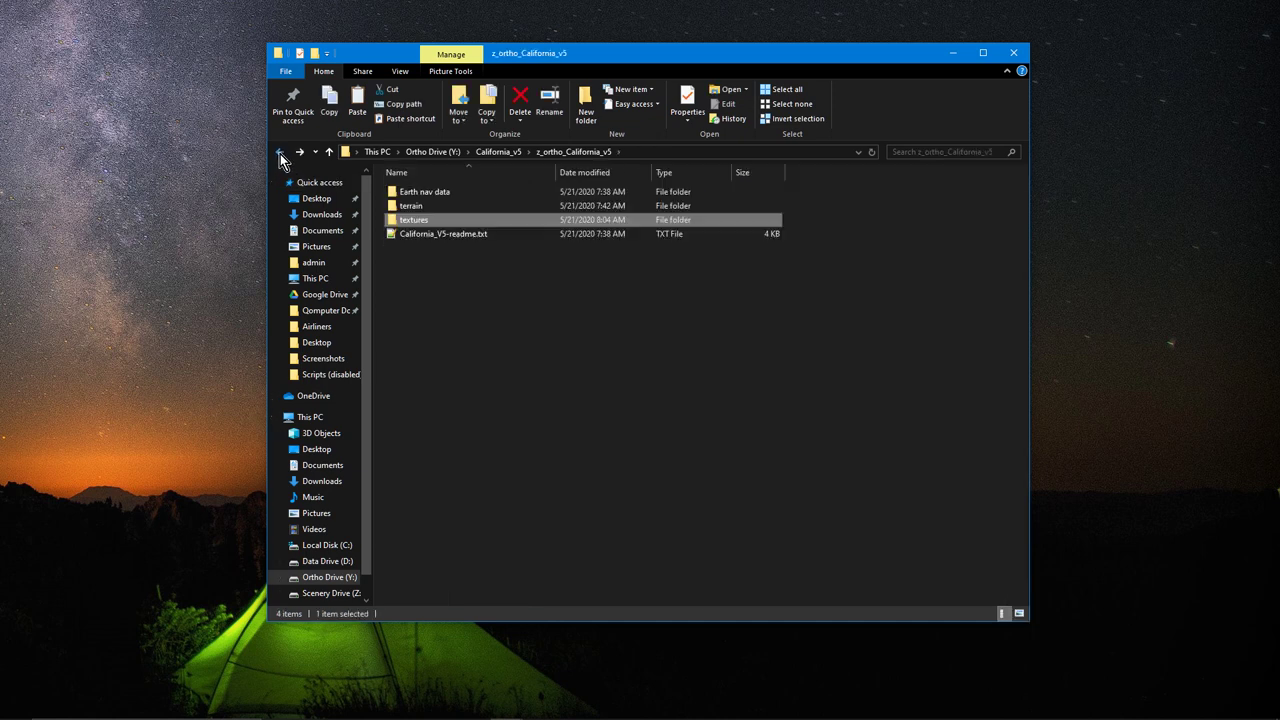
{"action": "left_click", "coordinate": [280, 154]}
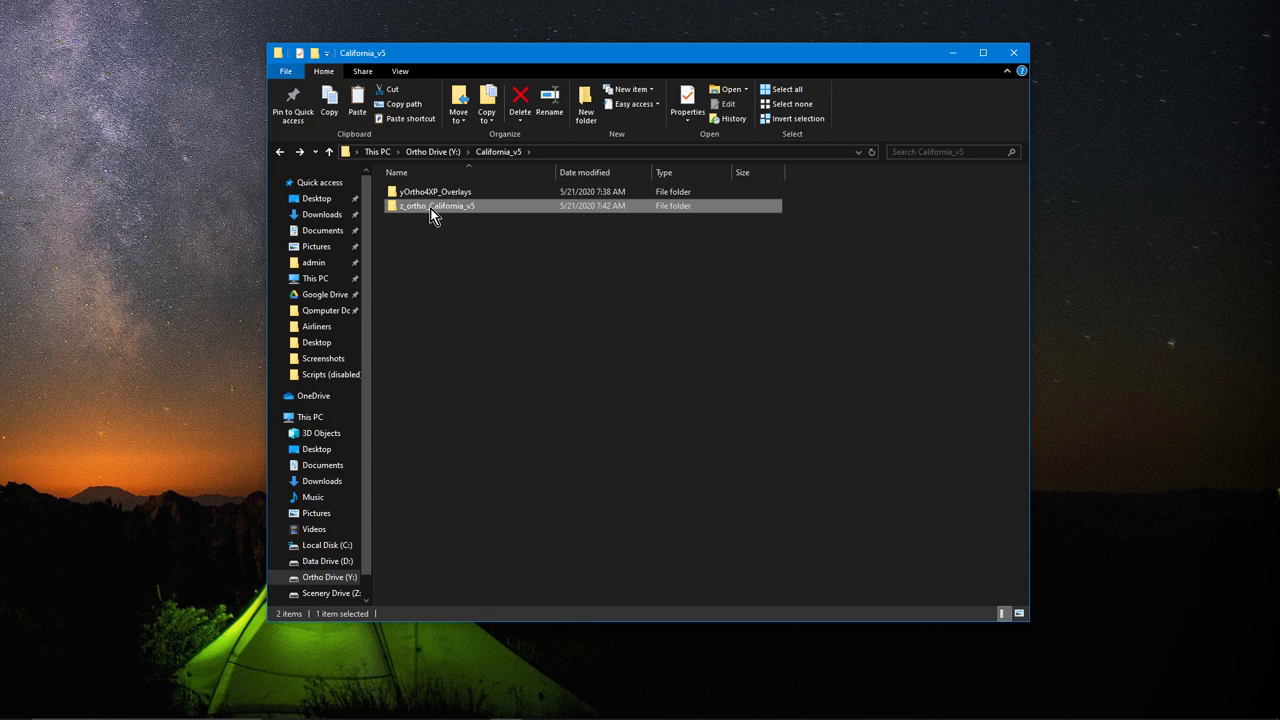
{"action": "mouse_move", "coordinate": [430, 207]}
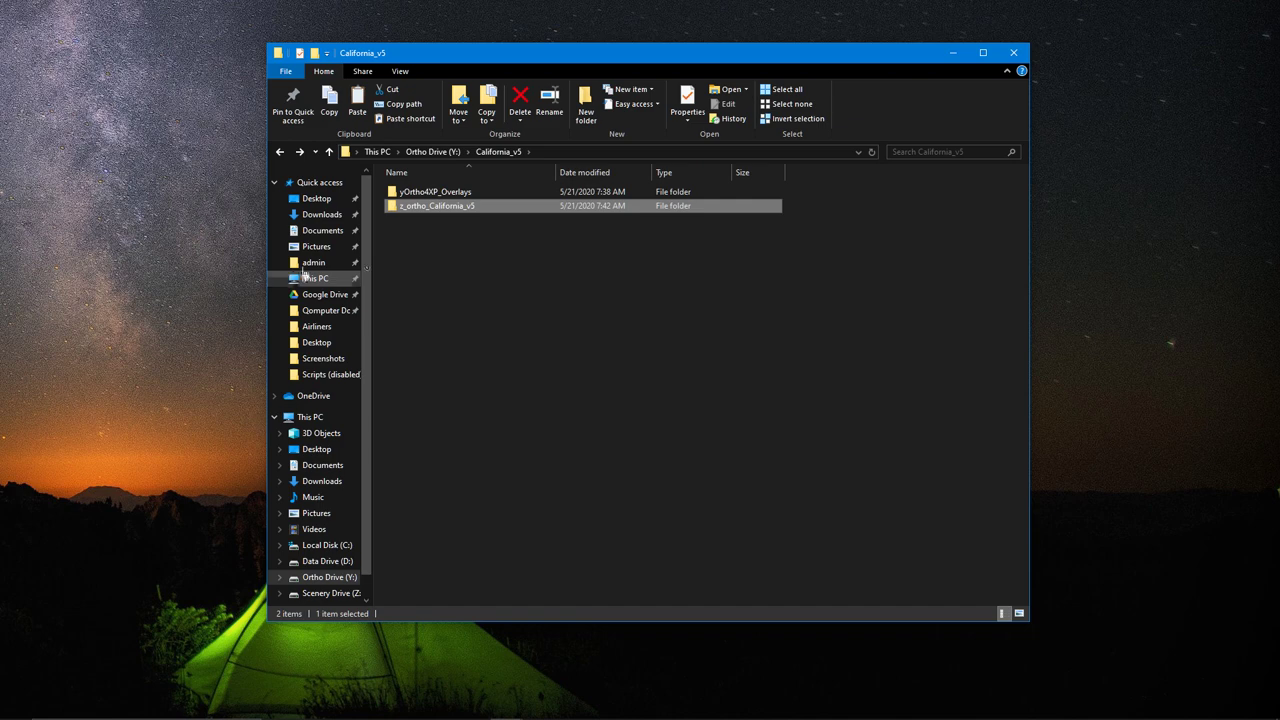
{"action": "double_click", "coordinate": [445, 197]}
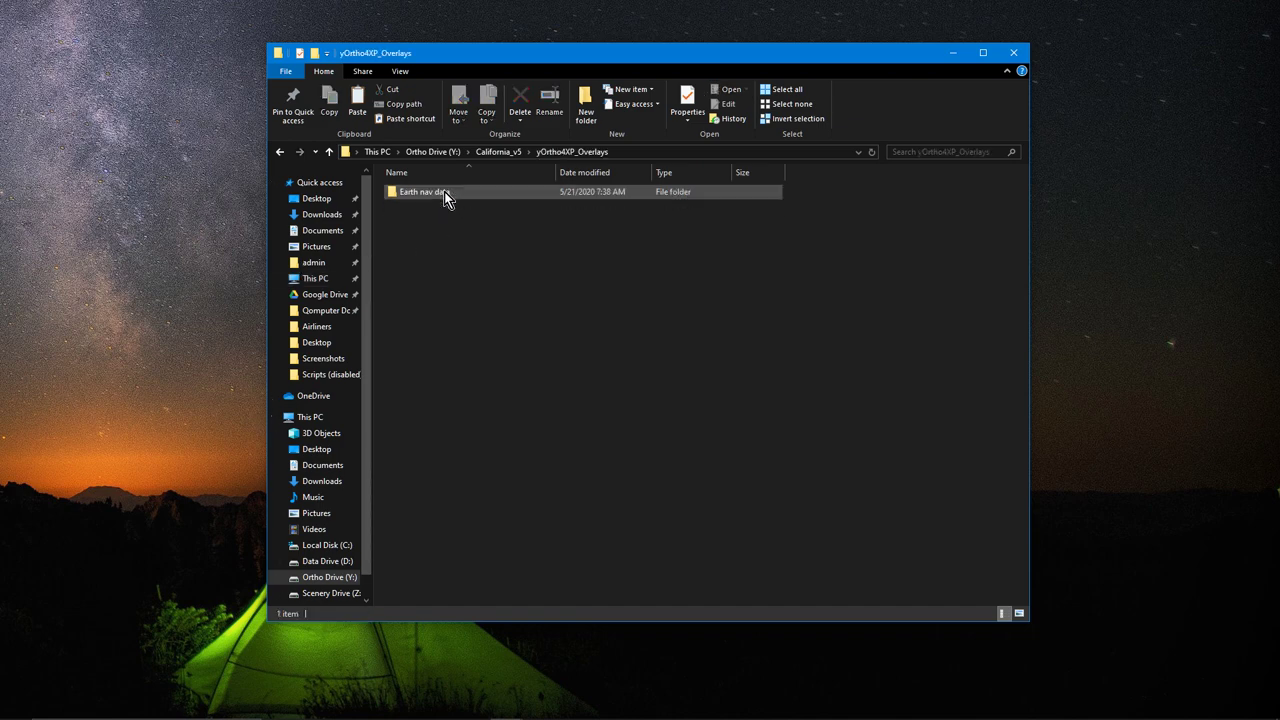
{"action": "double_click", "coordinate": [445, 196]}
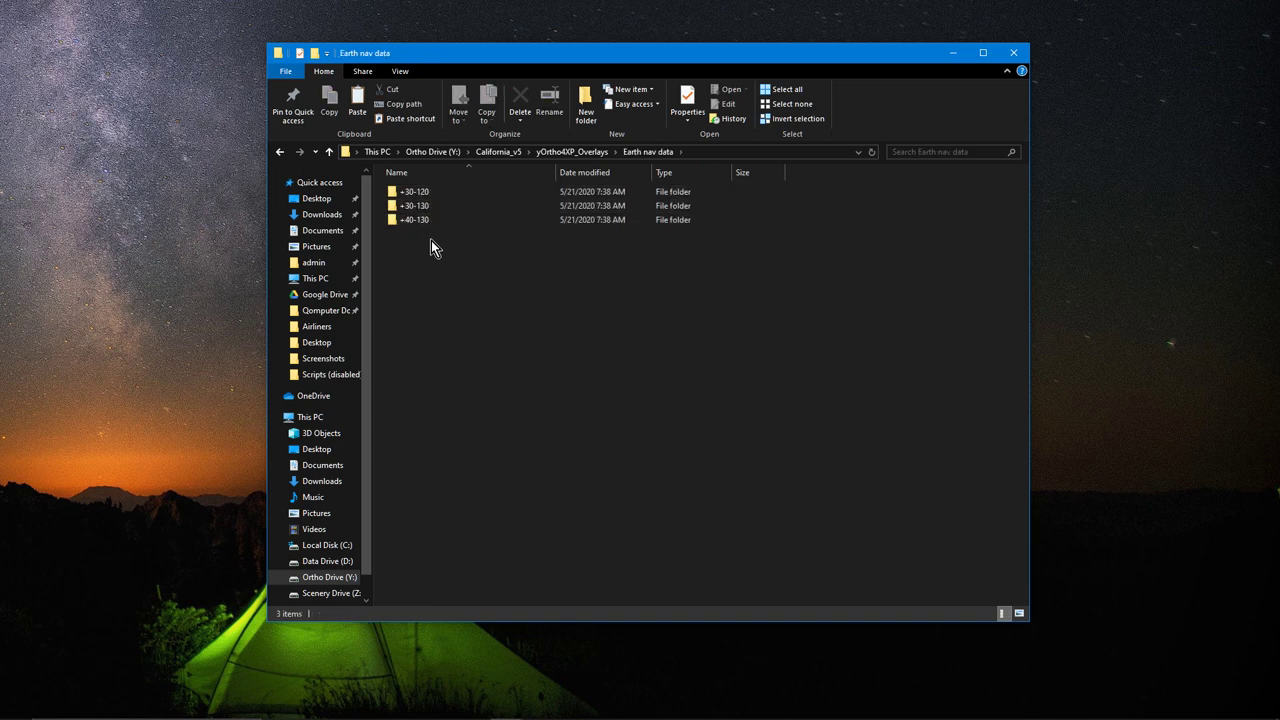
{"action": "key", "text": "ctrl+a"}
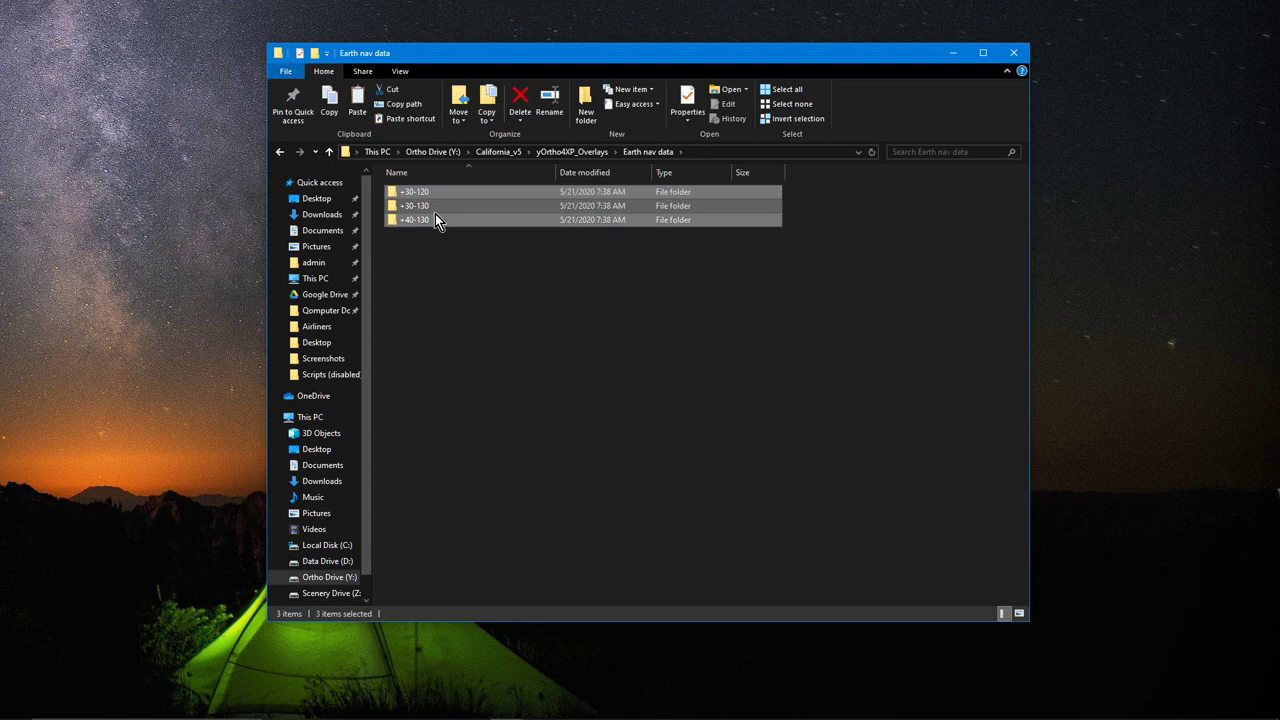
{"action": "right_click", "coordinate": [435, 213]}
{"action": "left_click", "coordinate": [298, 452]}
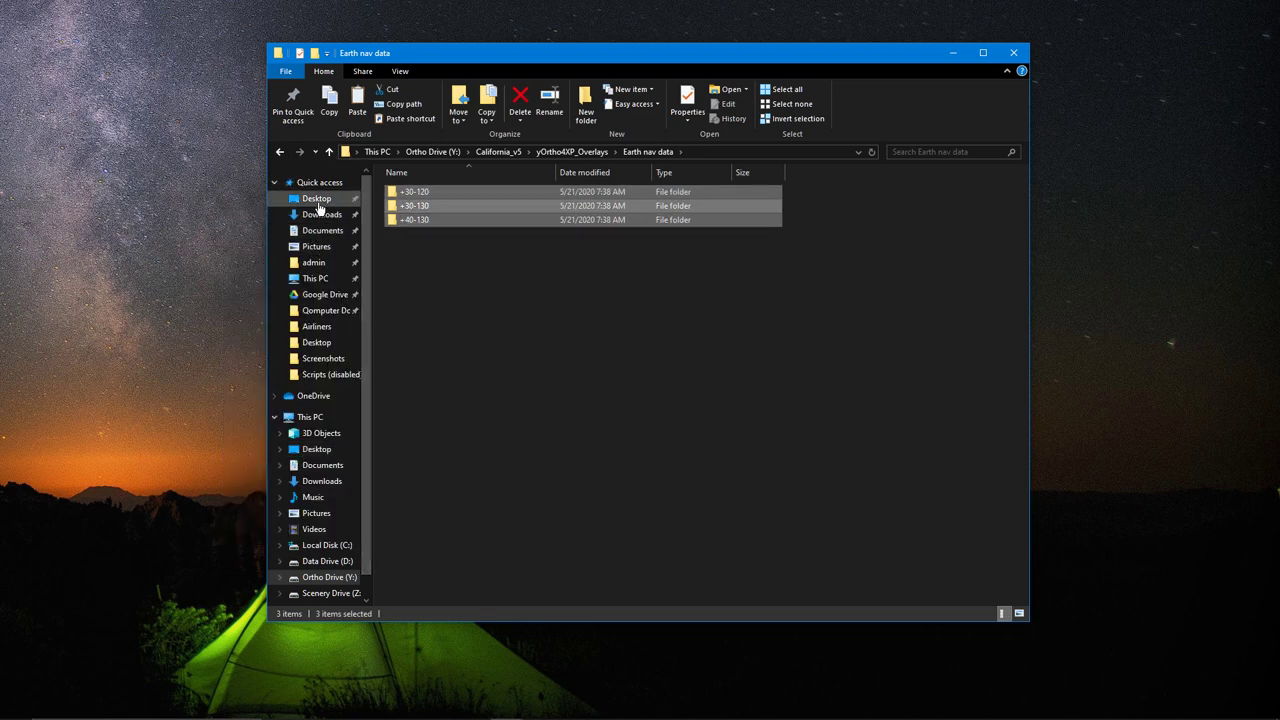
Open Custom Scenery\yOrtho4XP_Overlays\Earth nav data on Scenery Drive (Z:) and show the folder's paste option without pasting
{"action": "left_click", "coordinate": [318, 202]}
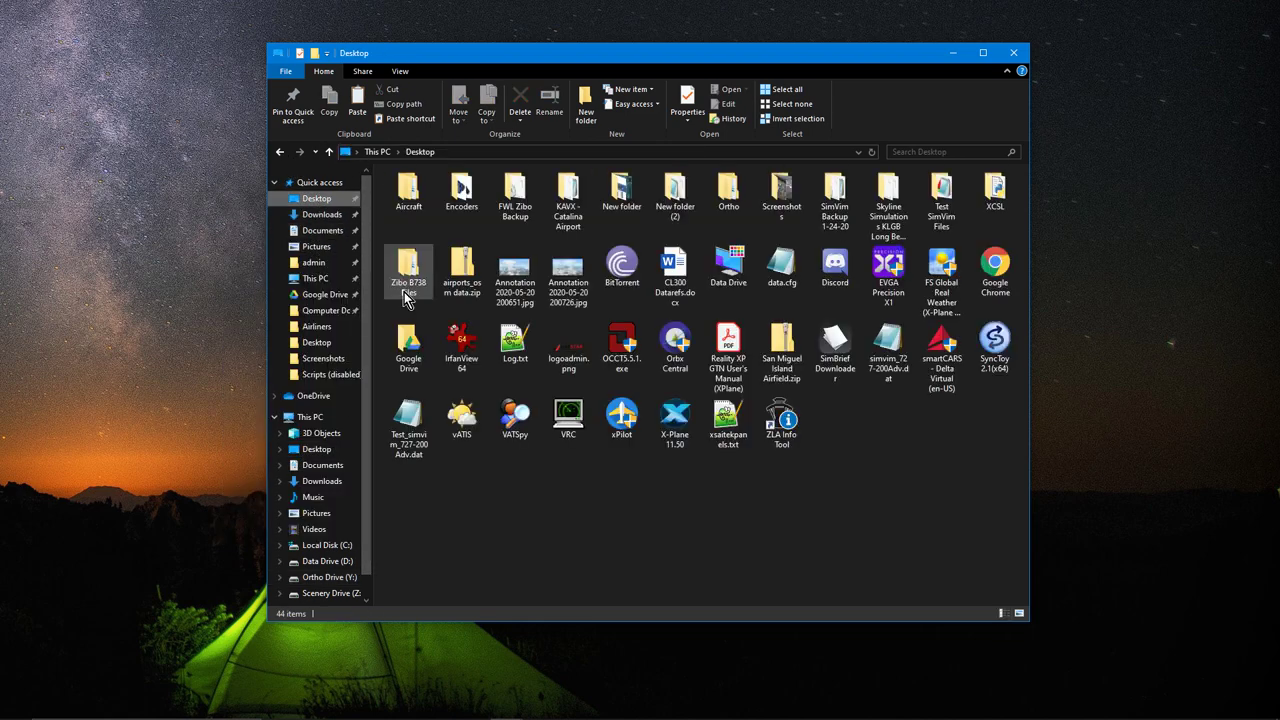
{"action": "left_click", "coordinate": [312, 418]}
{"action": "double_click", "coordinate": [430, 372]}
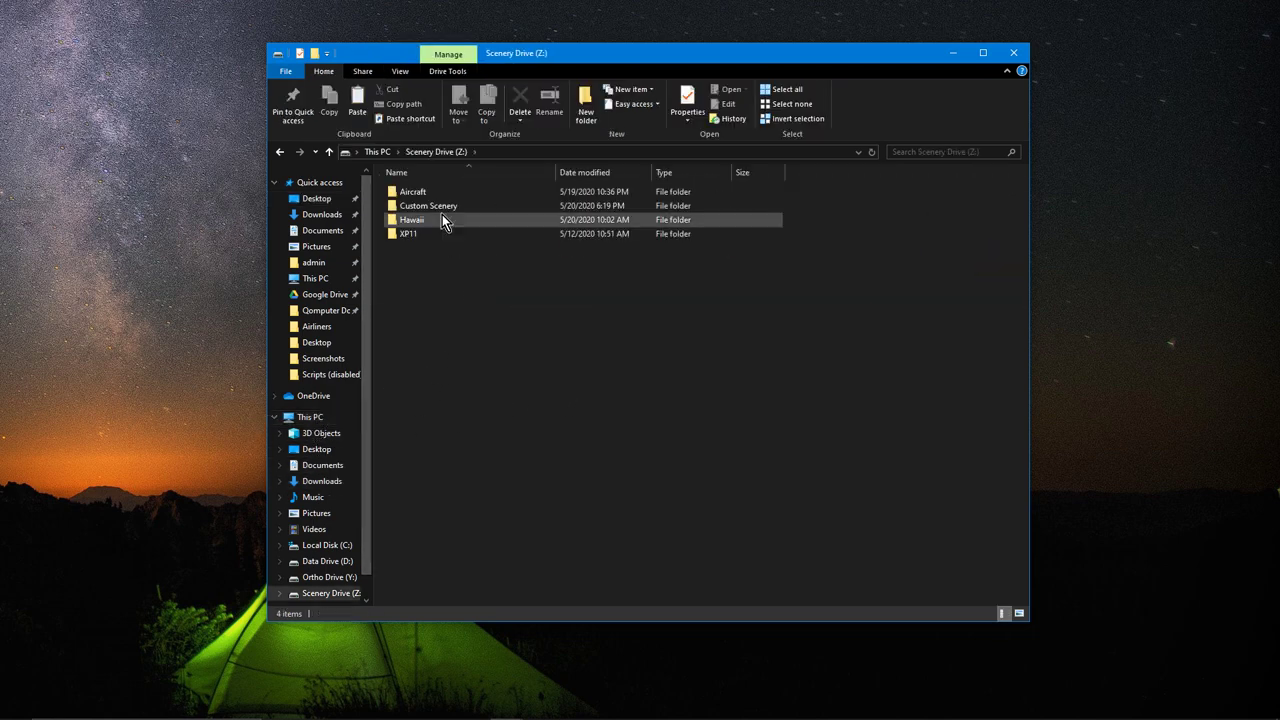
{"action": "double_click", "coordinate": [428, 207]}
{"action": "scroll", "coordinate": [456, 258], "scroll_direction": "down", "scroll_amount": 20}
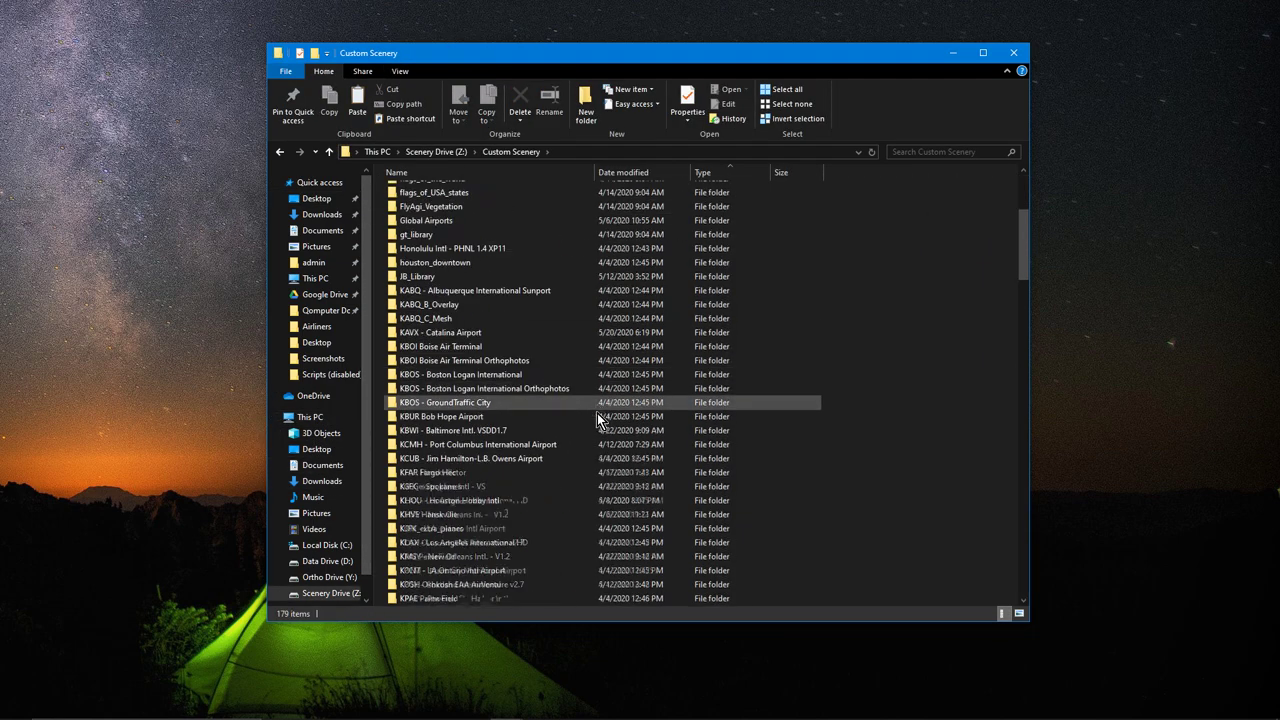
{"action": "scroll", "coordinate": [567, 478], "scroll_direction": "down", "scroll_amount": 20}
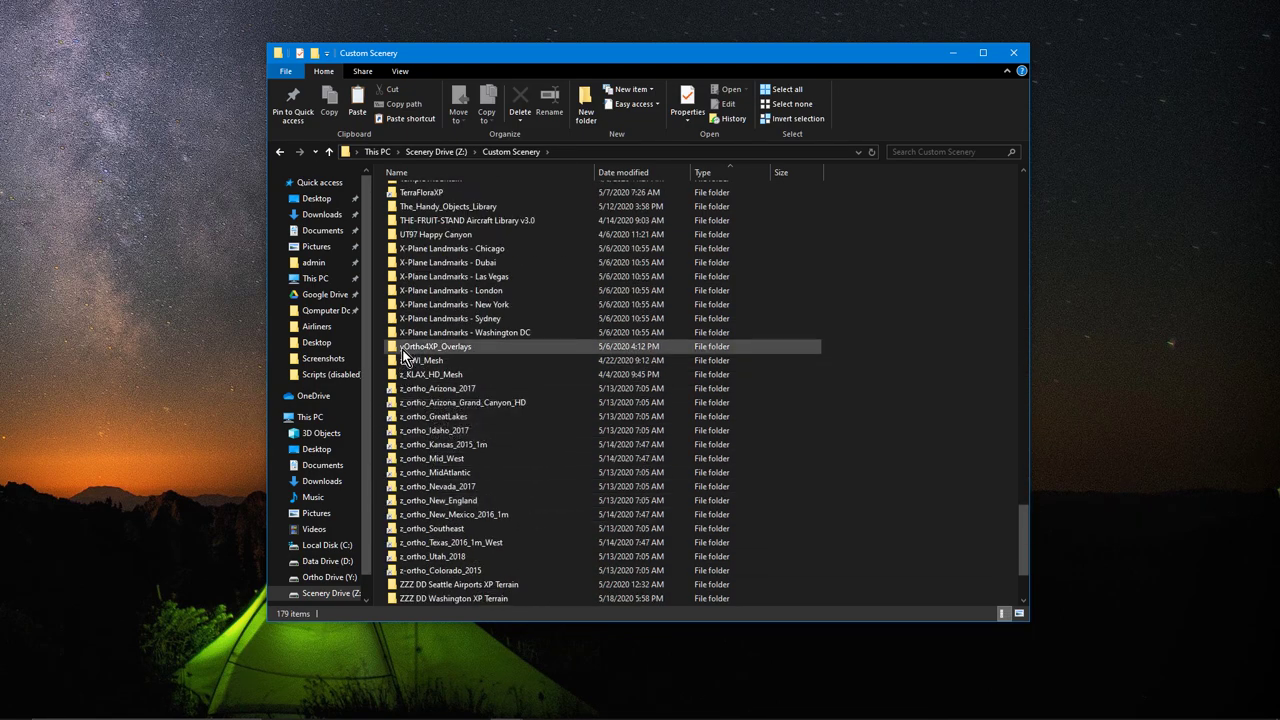
{"action": "mouse_move", "coordinate": [472, 352]}
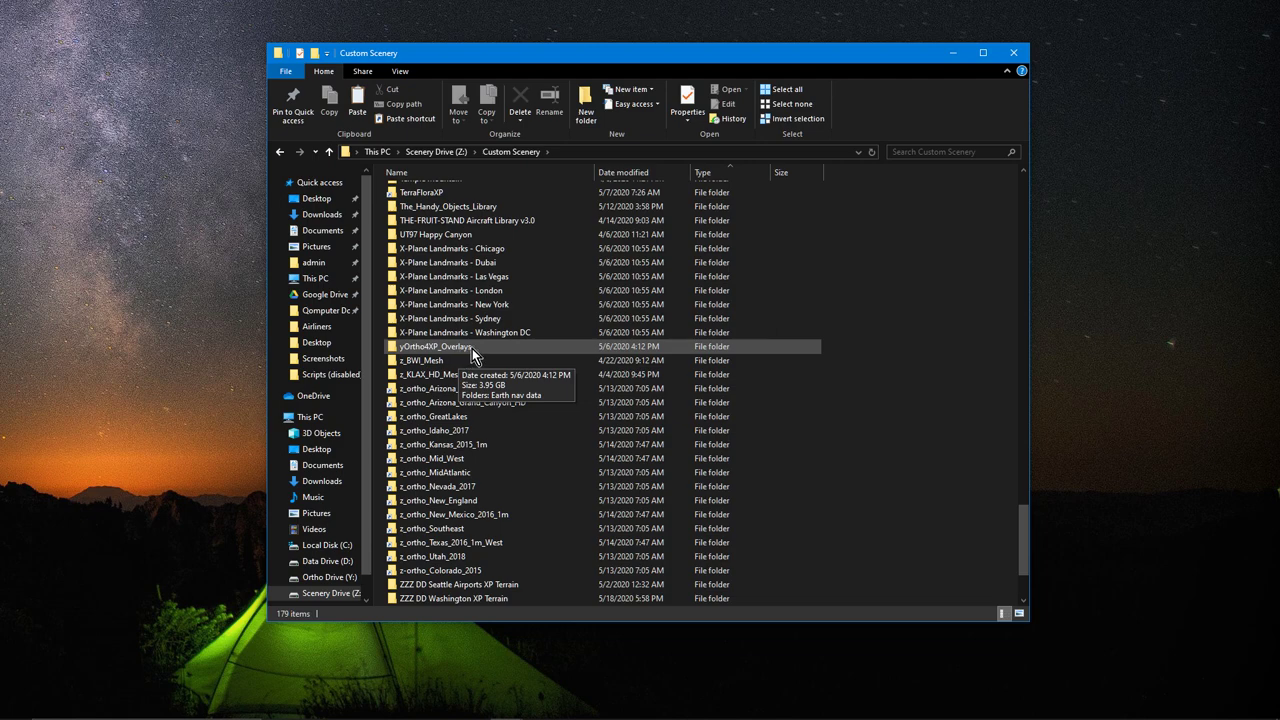
{"action": "double_click", "coordinate": [471, 348]}
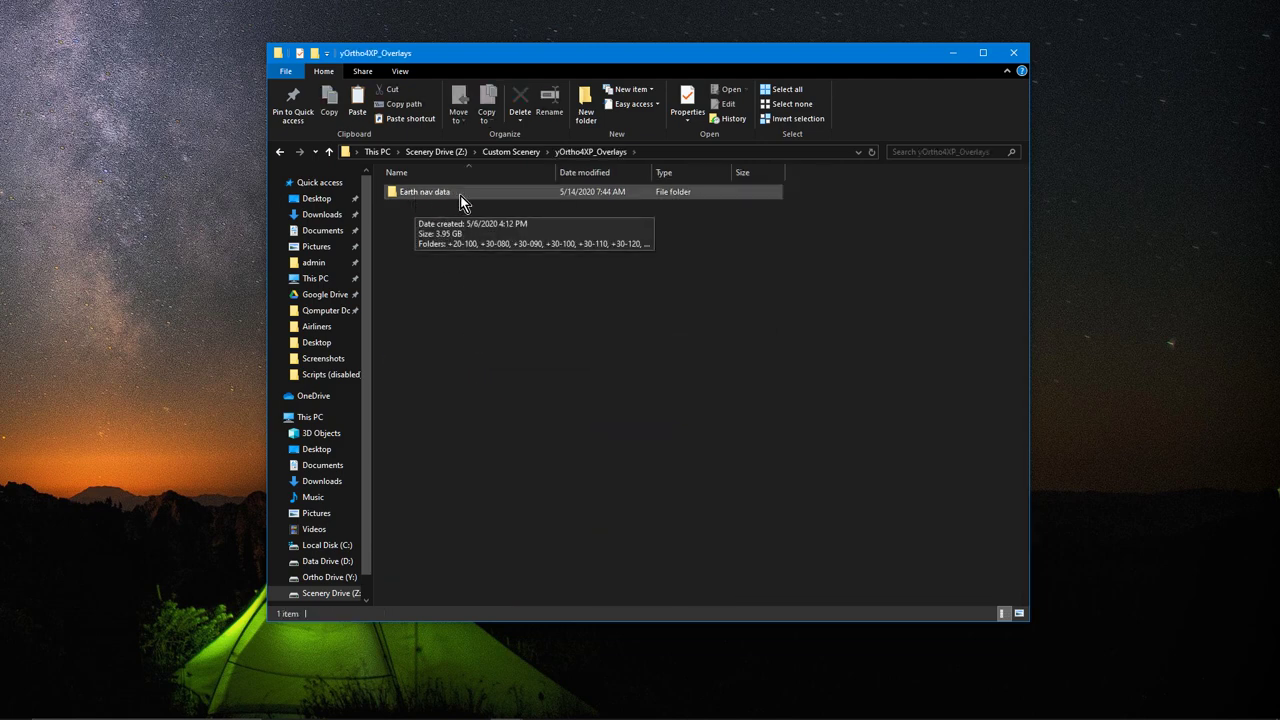
{"action": "double_click", "coordinate": [460, 195]}
{"action": "right_click", "coordinate": [523, 462]}
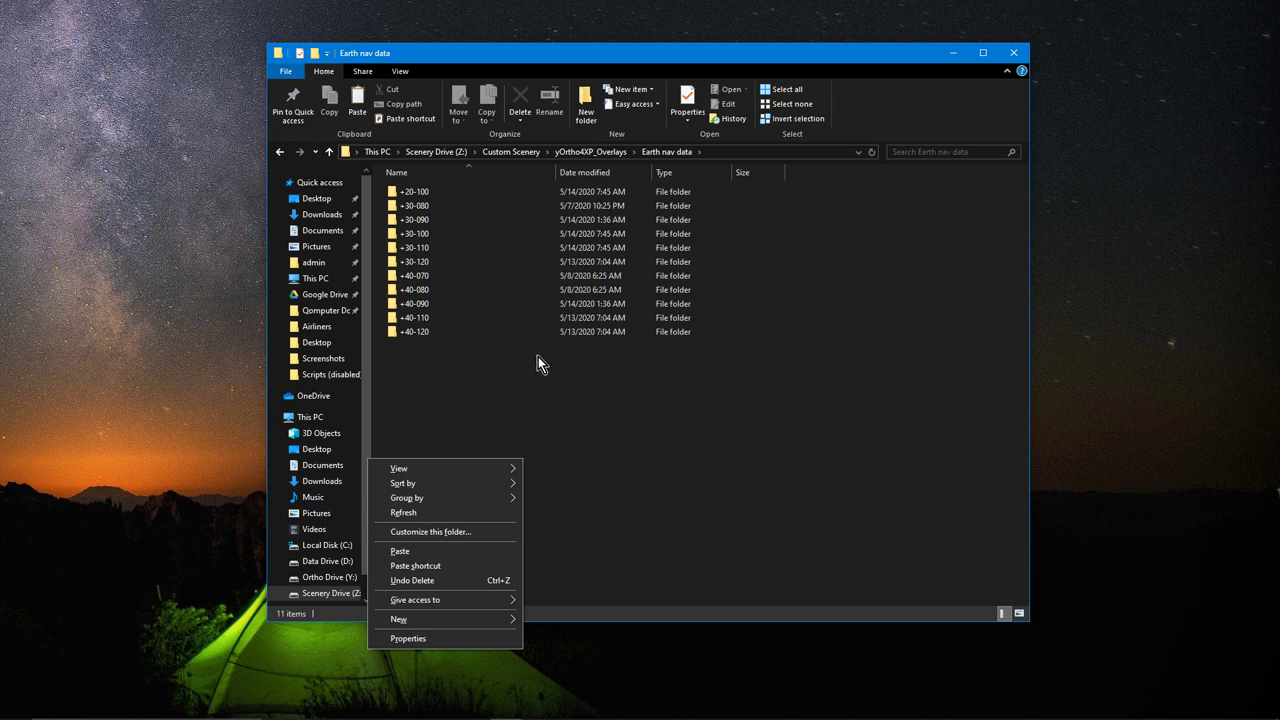
{"action": "left_click", "coordinate": [279, 153]}
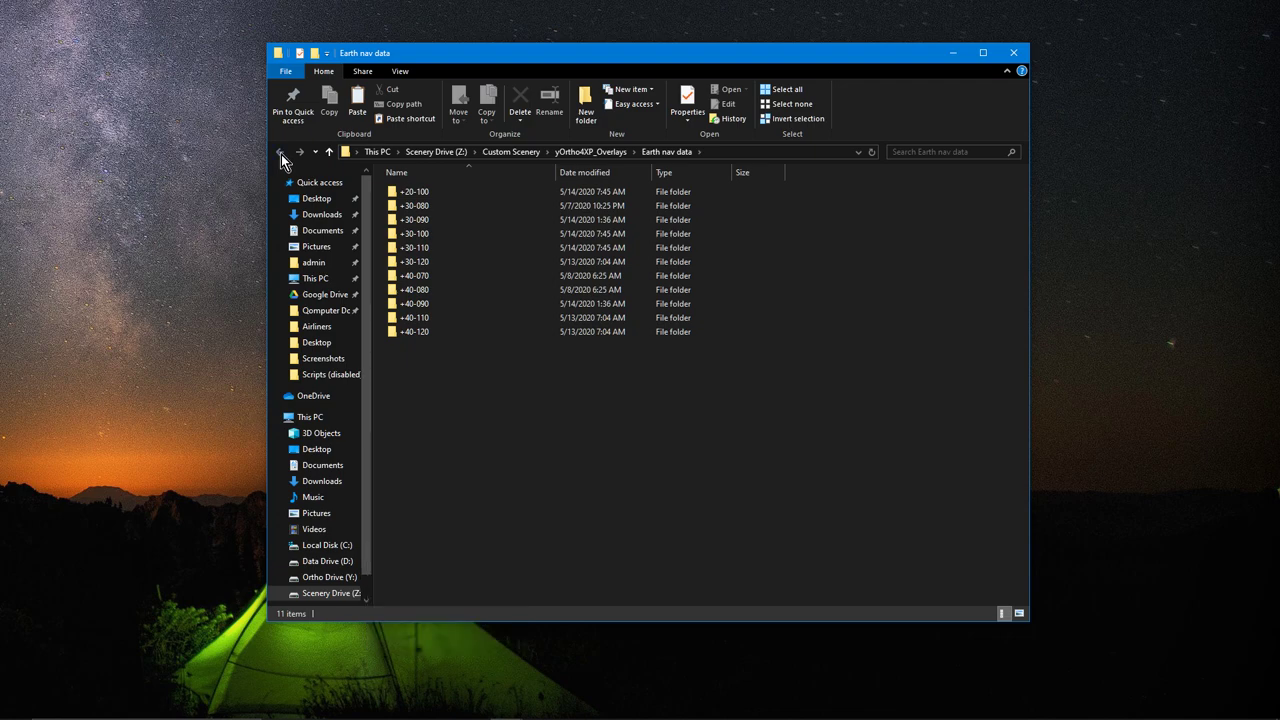
Examine the order of the z_ortho entries in Custom Scenery's scenery_packs.ini, highlighting the Texas/Utah and New England/MidAtlantic lines, and close the file and folder window
{"action": "left_click", "coordinate": [281, 154]}
{"action": "left_click", "coordinate": [281, 154]}
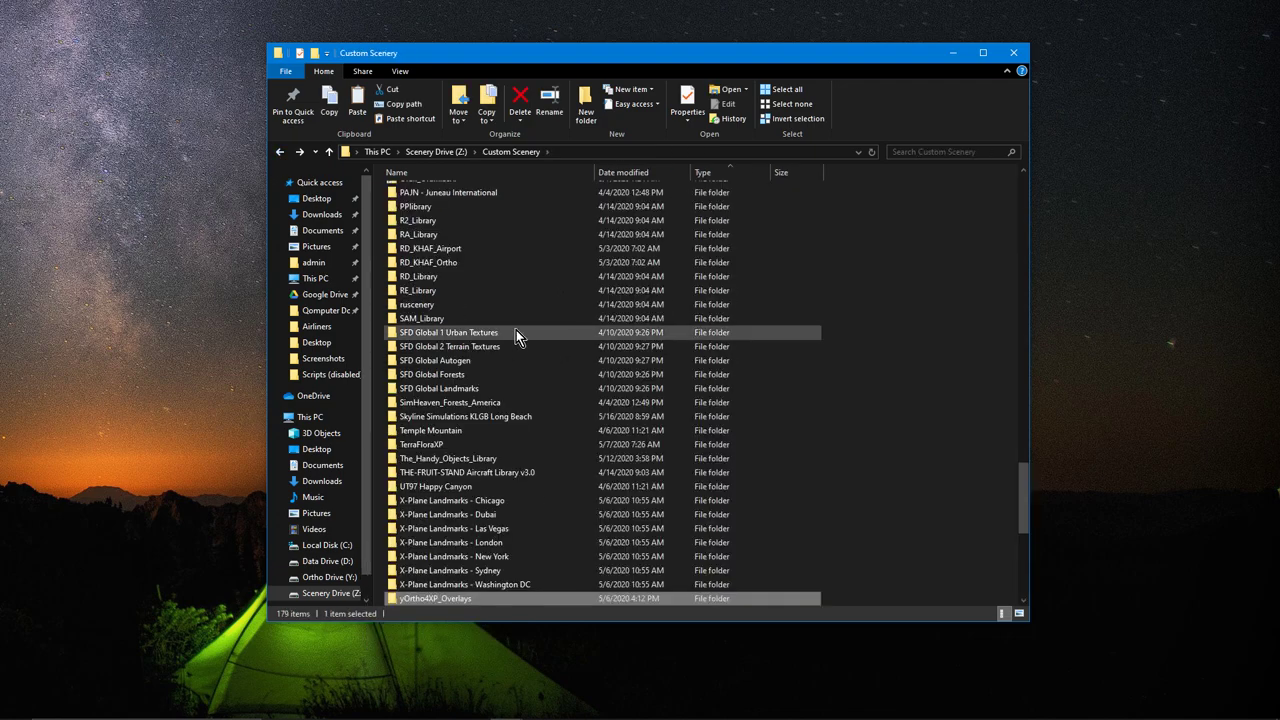
{"action": "left_click_drag", "start_coordinate": [1019, 493], "coordinate": [1016, 565]}
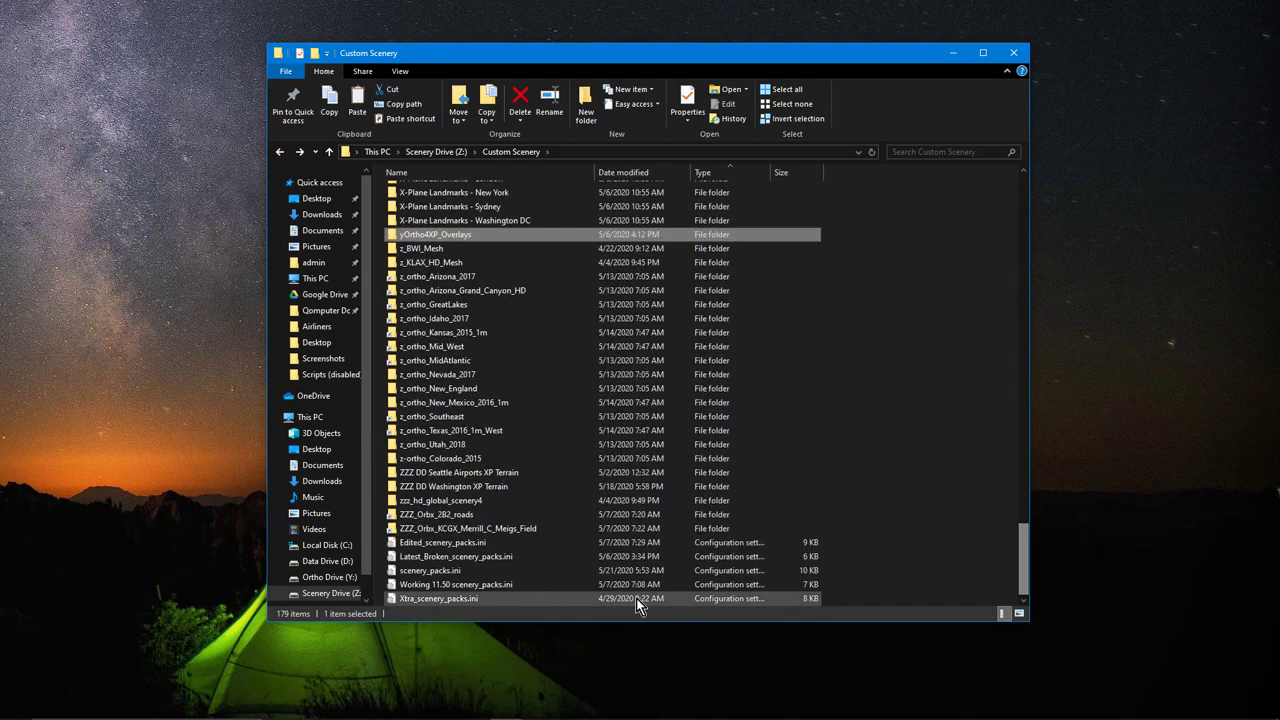
{"action": "left_click", "coordinate": [445, 572]}
{"action": "double_click", "coordinate": [443, 572]}
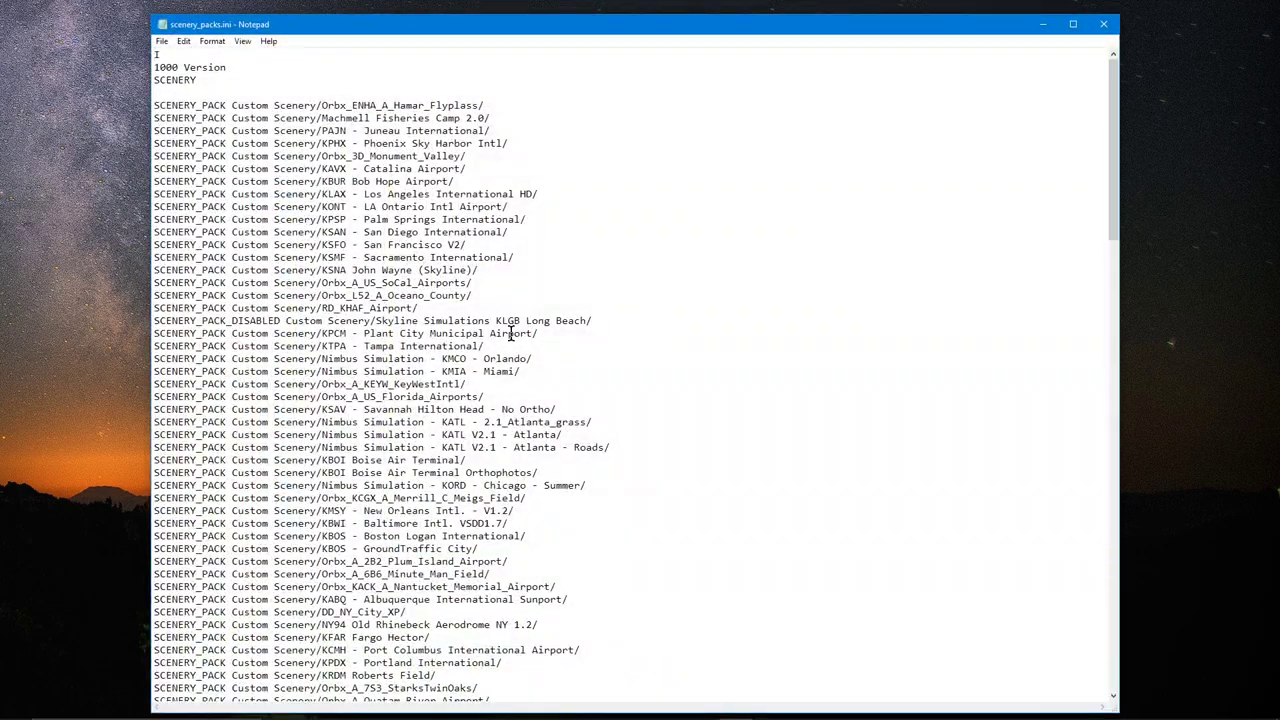
{"action": "scroll", "coordinate": [538, 377], "scroll_direction": "down", "scroll_amount": 20}
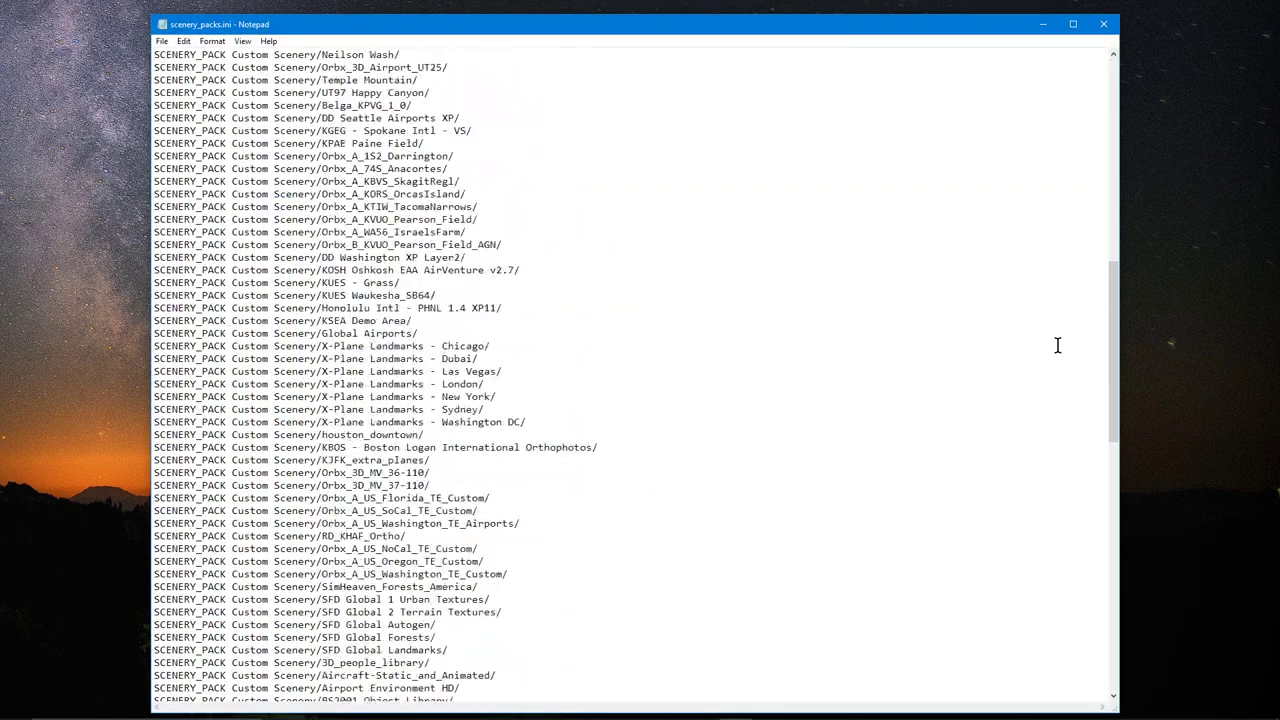
{"action": "left_click_drag", "start_coordinate": [1120, 303], "coordinate": [1104, 601]}
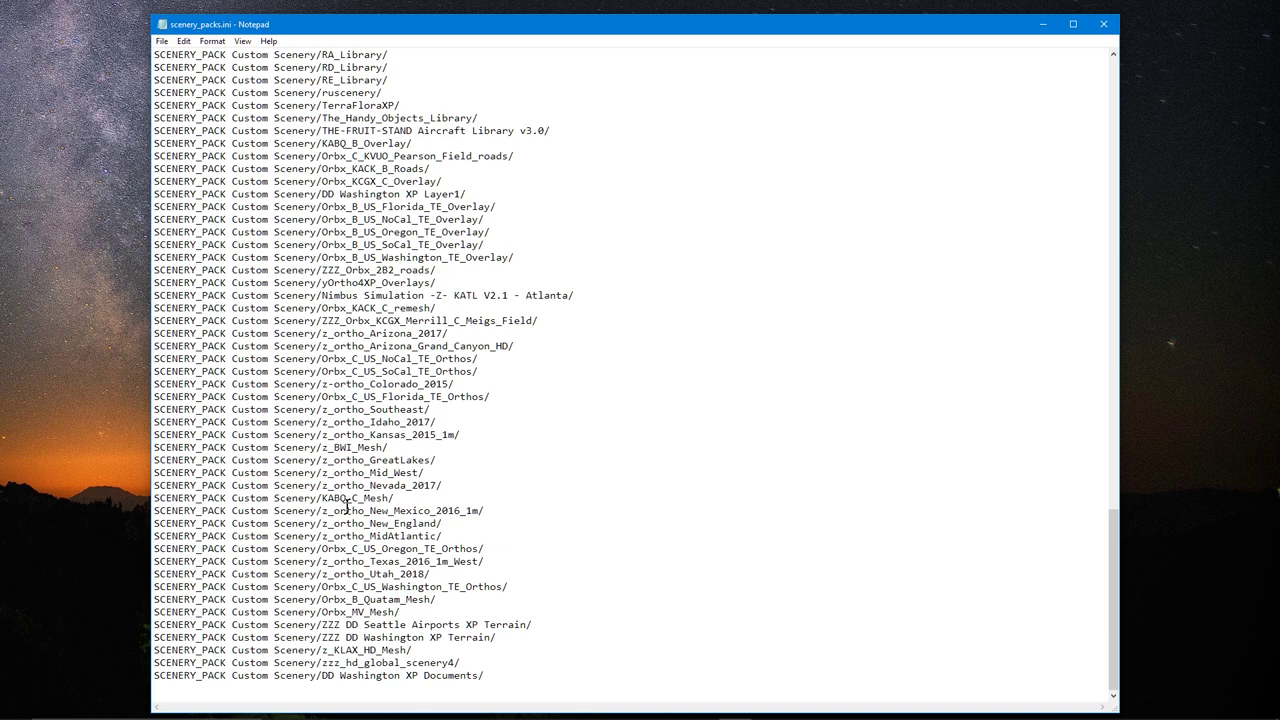
{"action": "left_click_drag", "start_coordinate": [442, 575], "coordinate": [156, 562]}
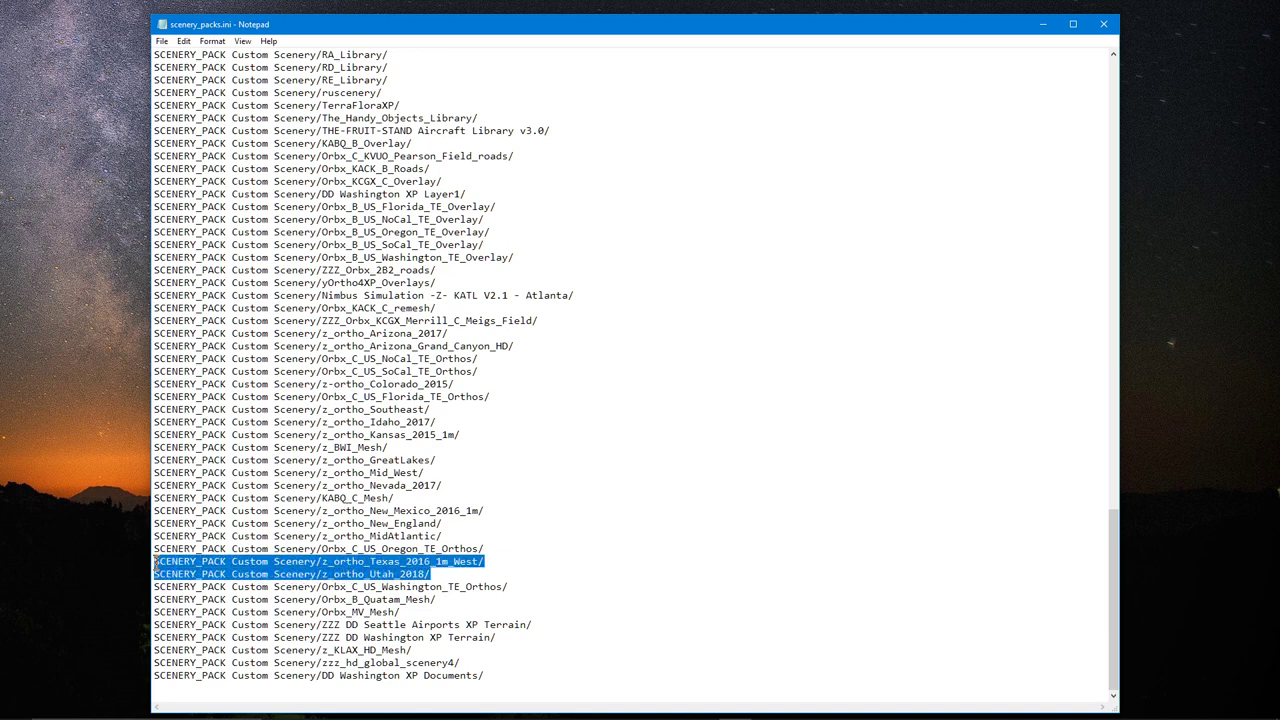
{"action": "left_click_drag", "start_coordinate": [443, 536], "coordinate": [146, 524]}
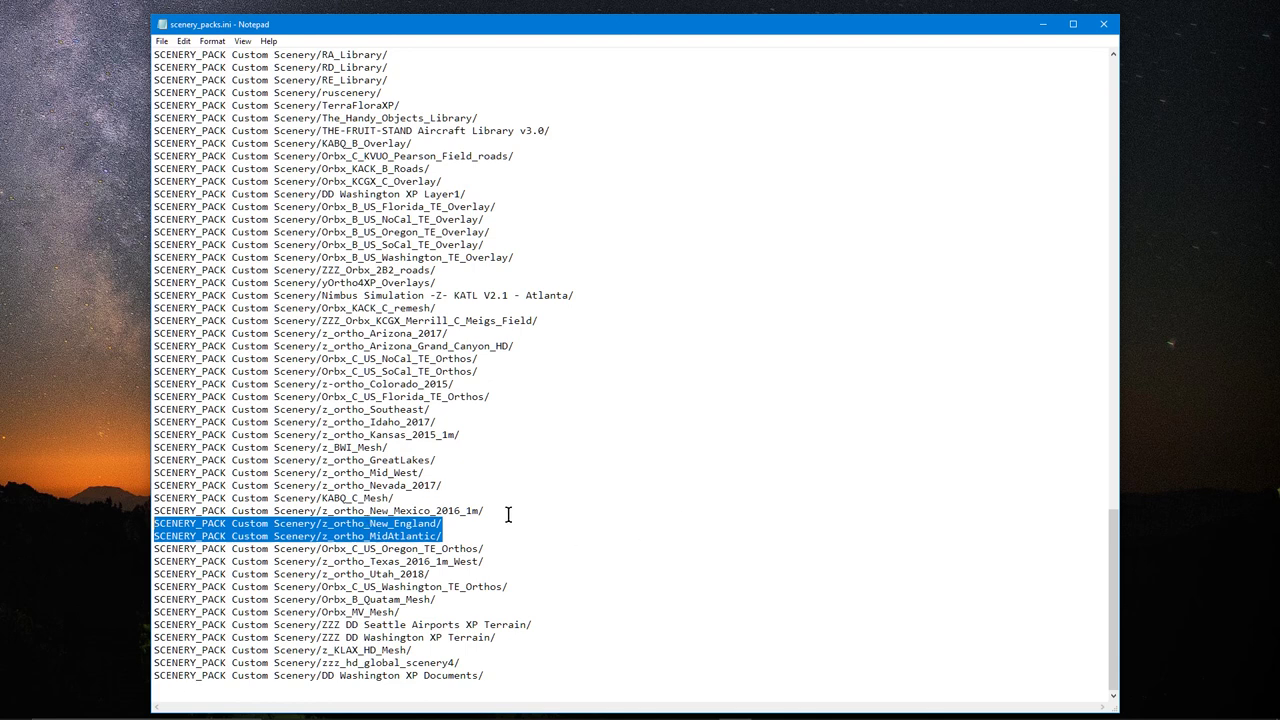
{"action": "left_click", "coordinate": [1103, 23]}
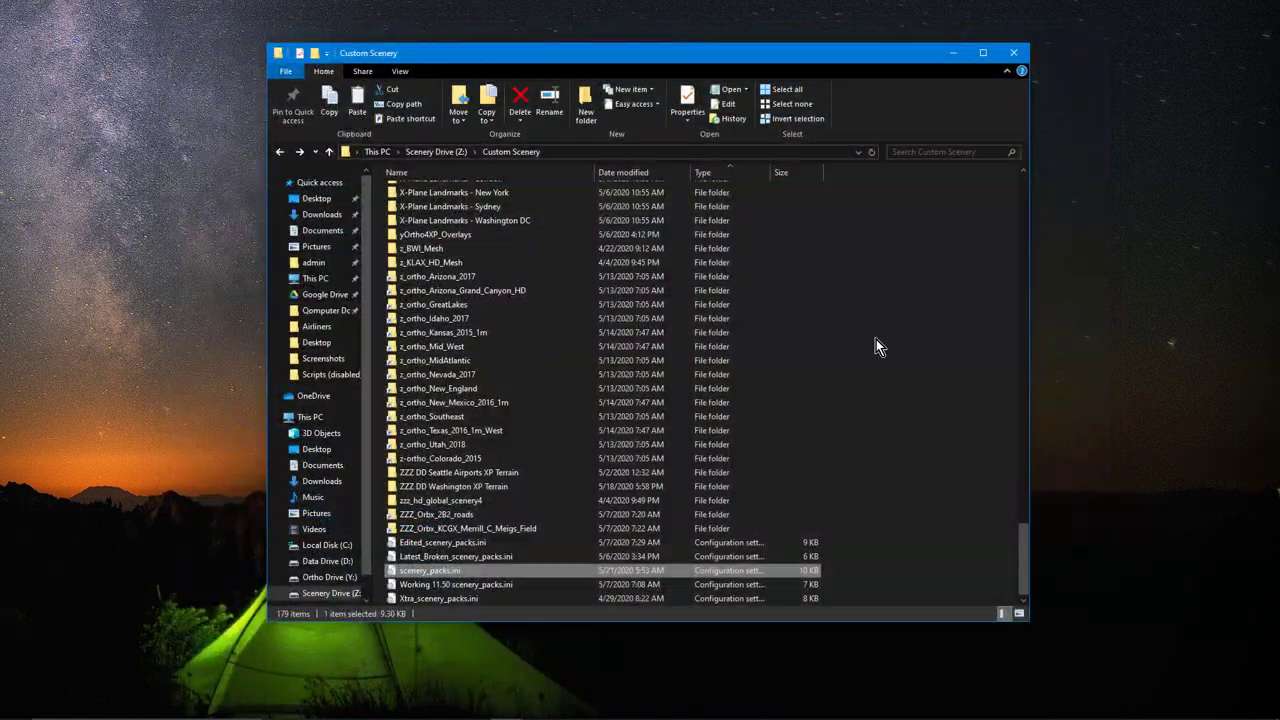
{"action": "left_click", "coordinate": [1012, 54]}
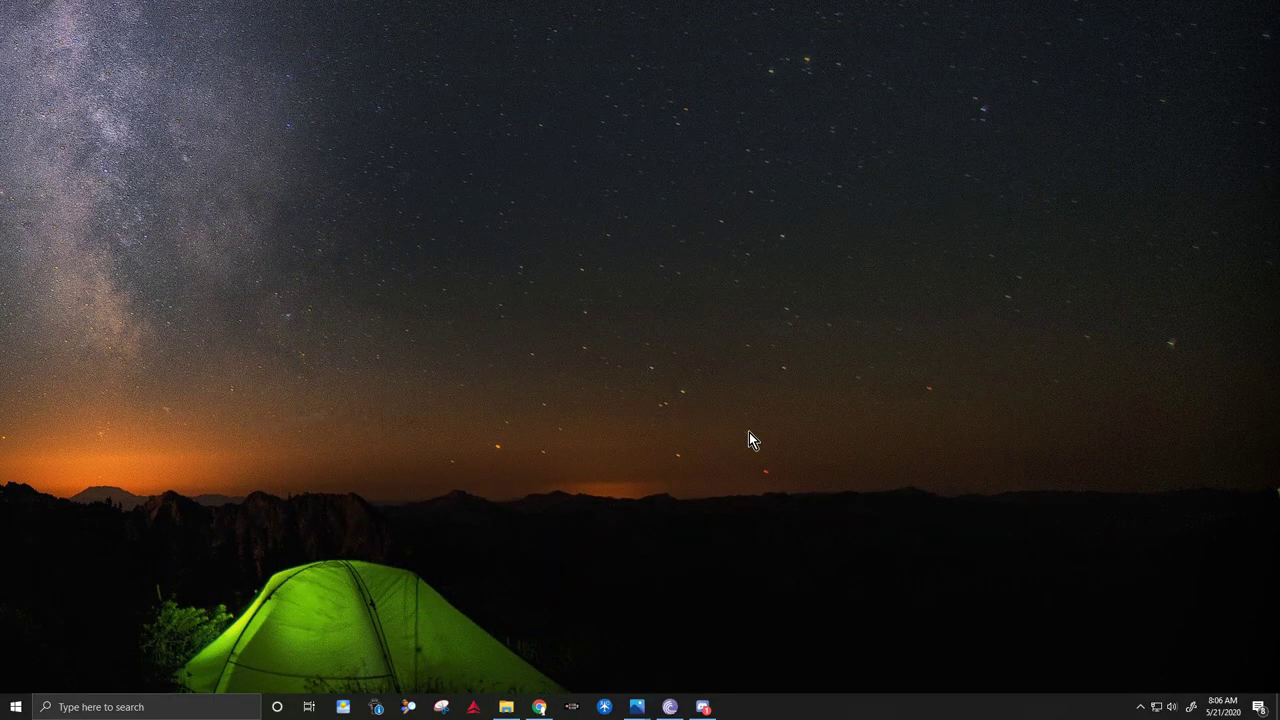